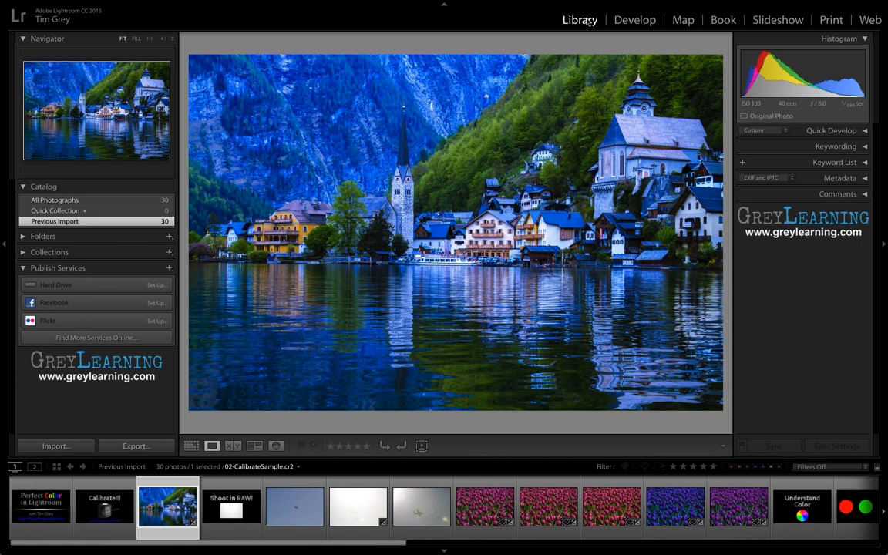
- Open the lake village photo in the Develop module and warm its white balance temperature to about 8,406
click(627, 22)
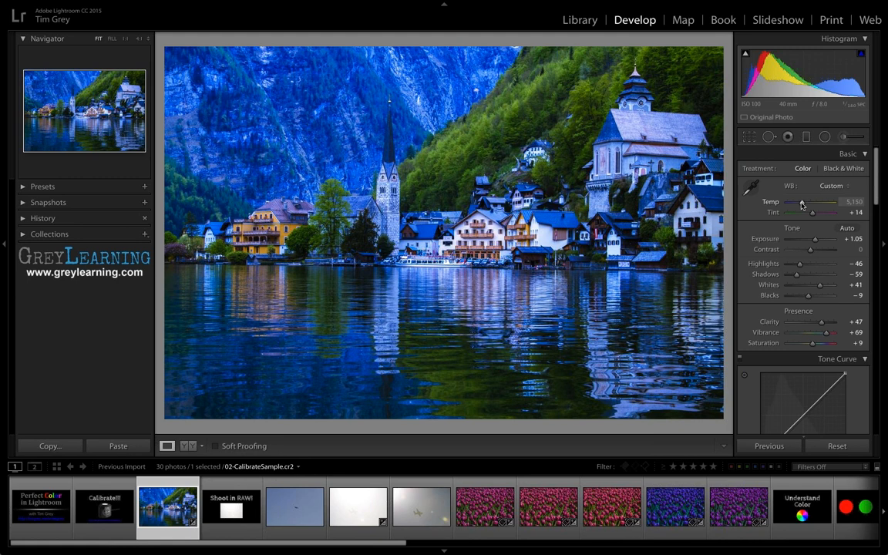
drag(802, 205, 809, 204)
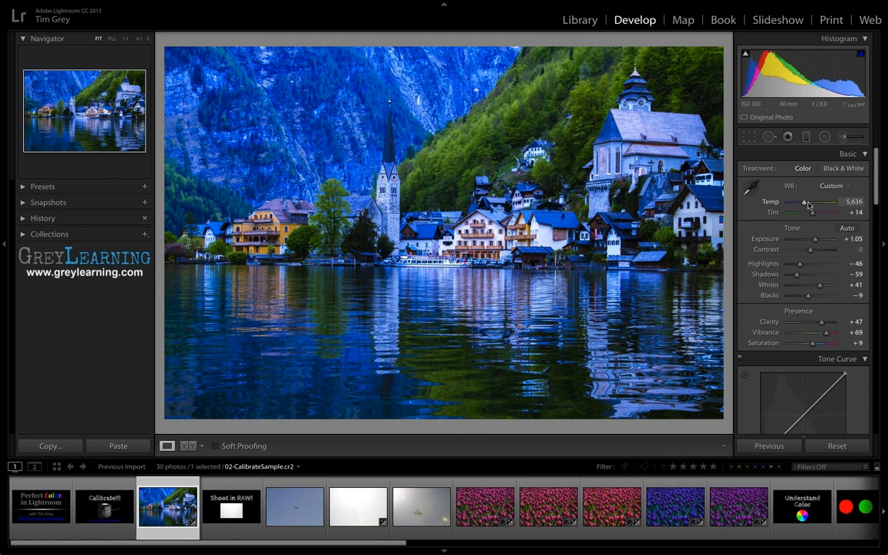
drag(809, 205, 815, 204)
click(816, 205)
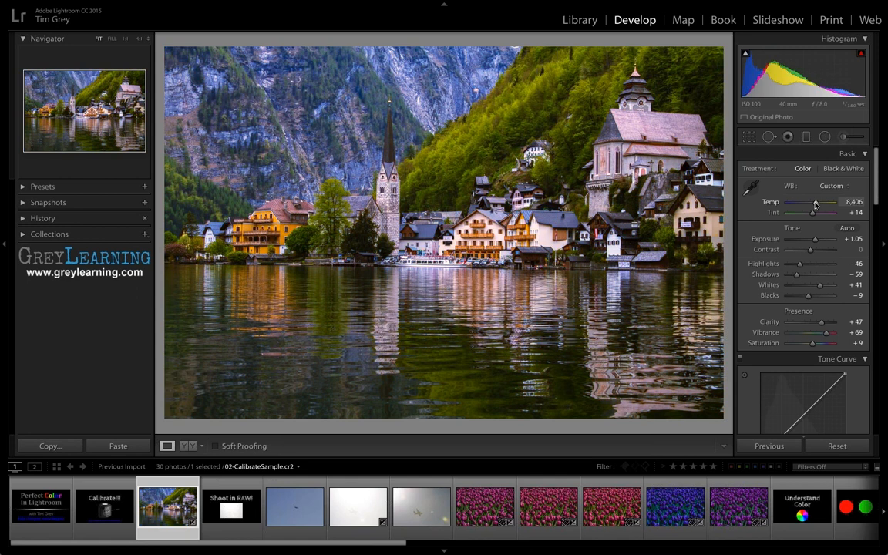
drag(816, 205, 802, 203)
- Turn off the Split Toning adjustments on the lake village photo
scroll(801, 224, down, 5)
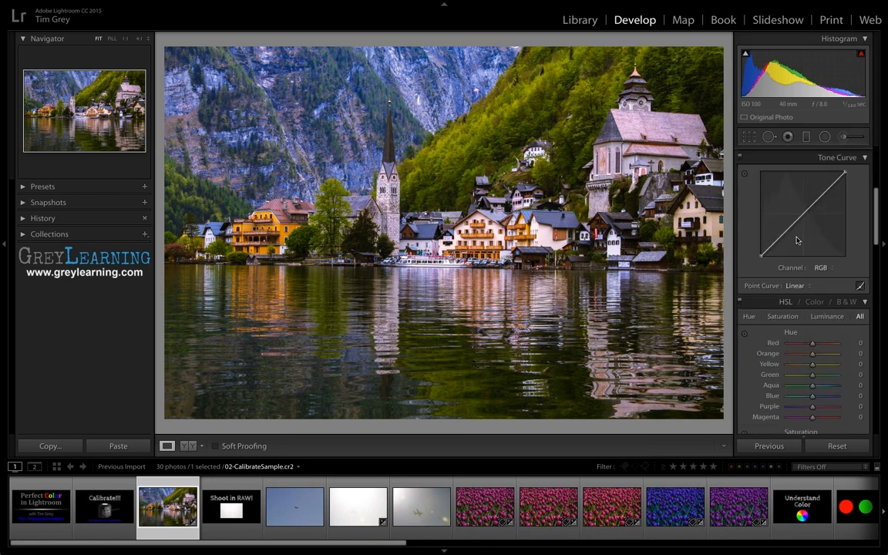
scroll(801, 239, down, 6)
scroll(797, 231, down, 6)
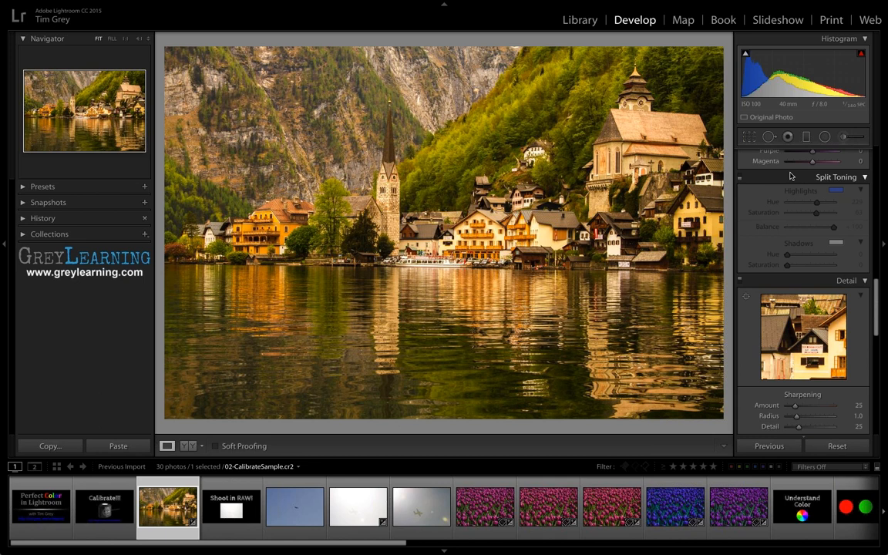
- Go to the overexposed airplane photo 05-RAW2.cr2 and lower its Exposure to darken the washed-out sky
key(Right)
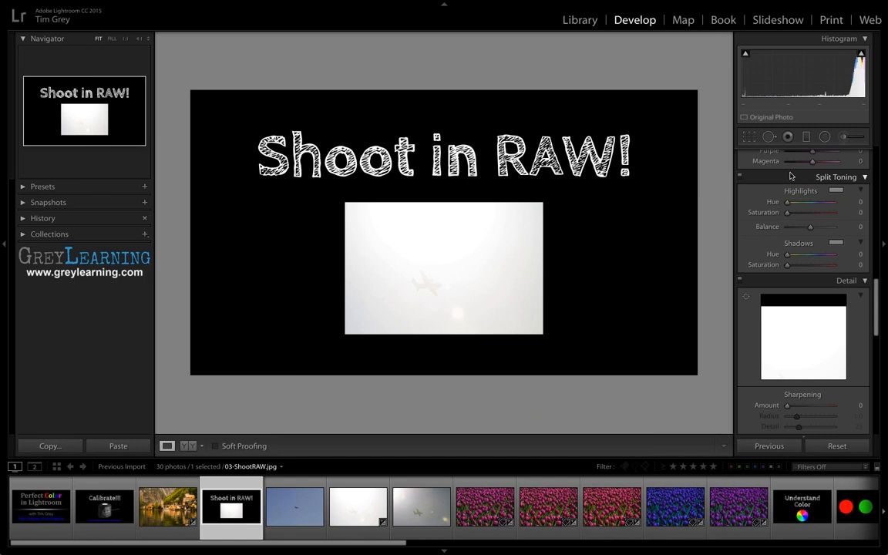
key(Right)
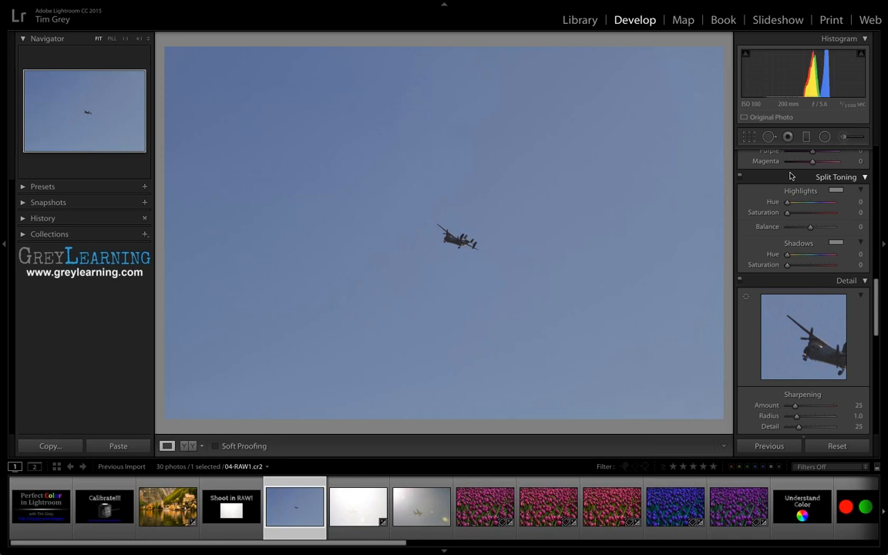
key(Right)
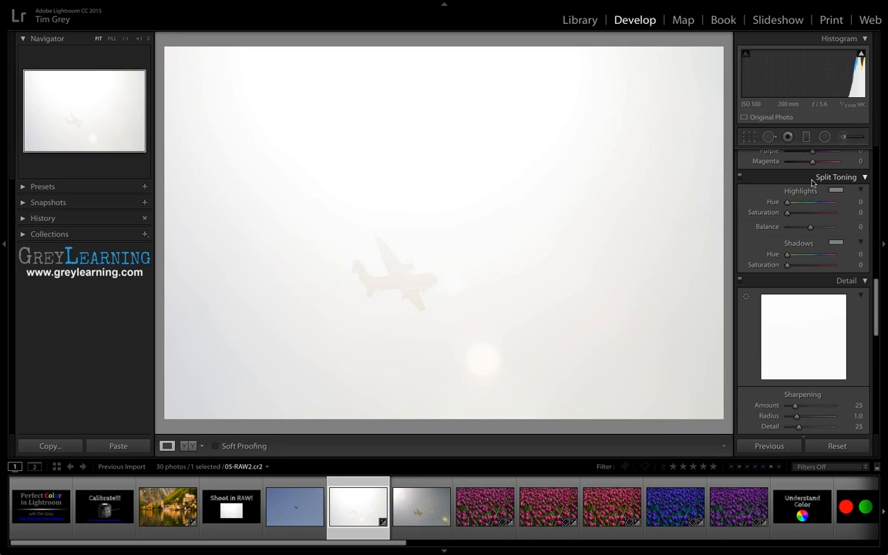
scroll(811, 182, up, 10)
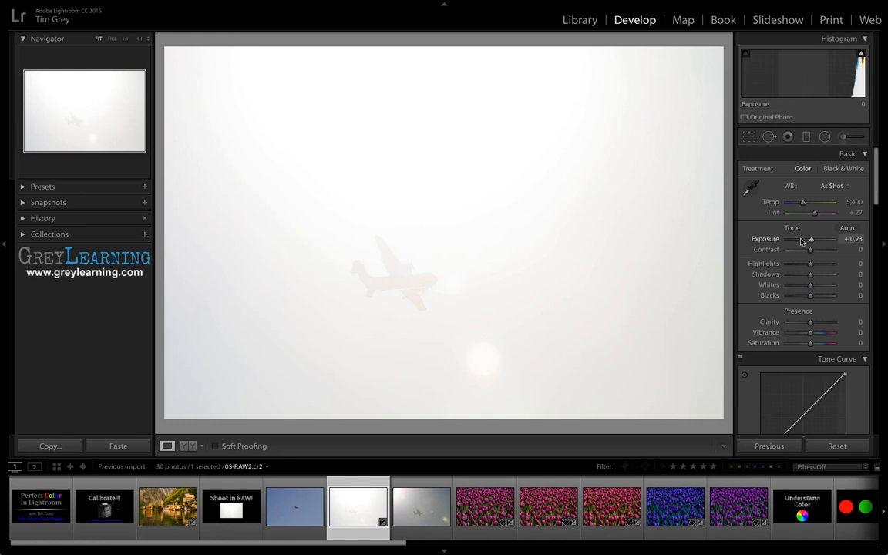
drag(803, 242, 797, 242)
- Compare the white balance variants of the tulip photos, ending back on 07-RAWColor1.cr2
key(Right)
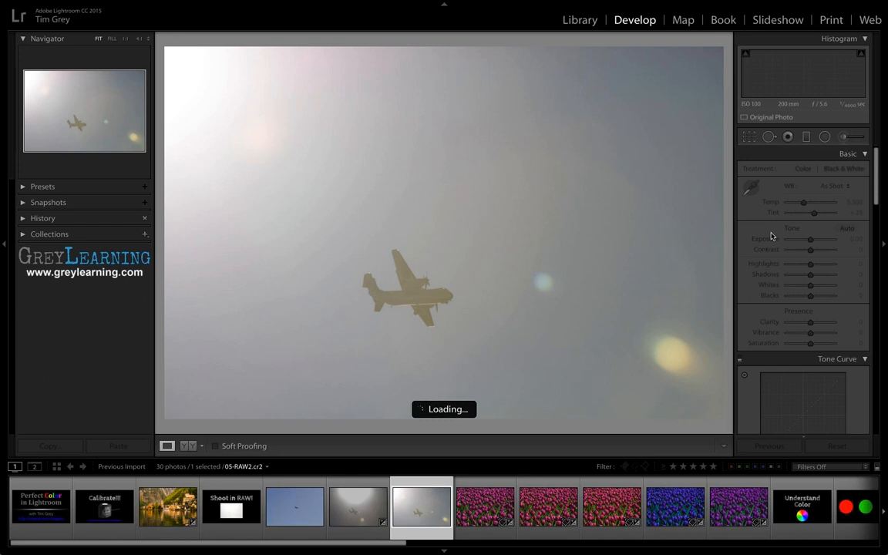
key(Right)
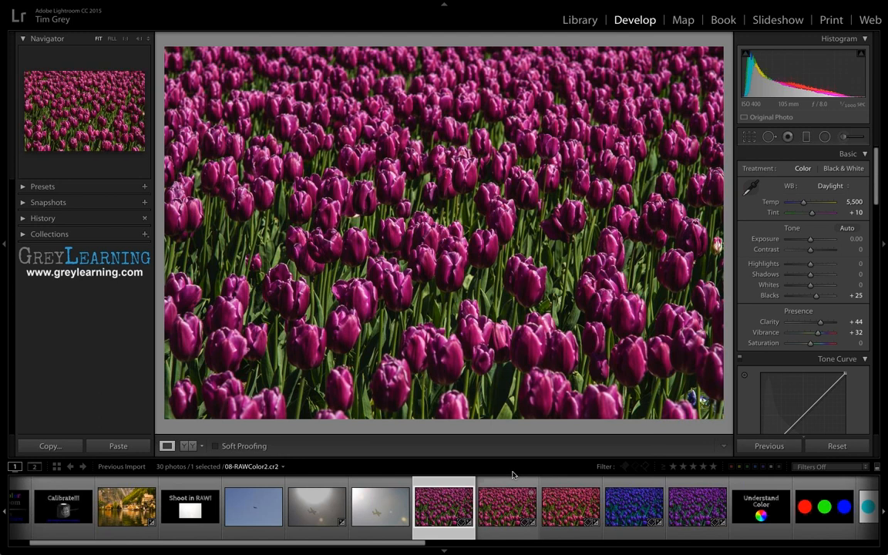
key(Right)
key(Right)
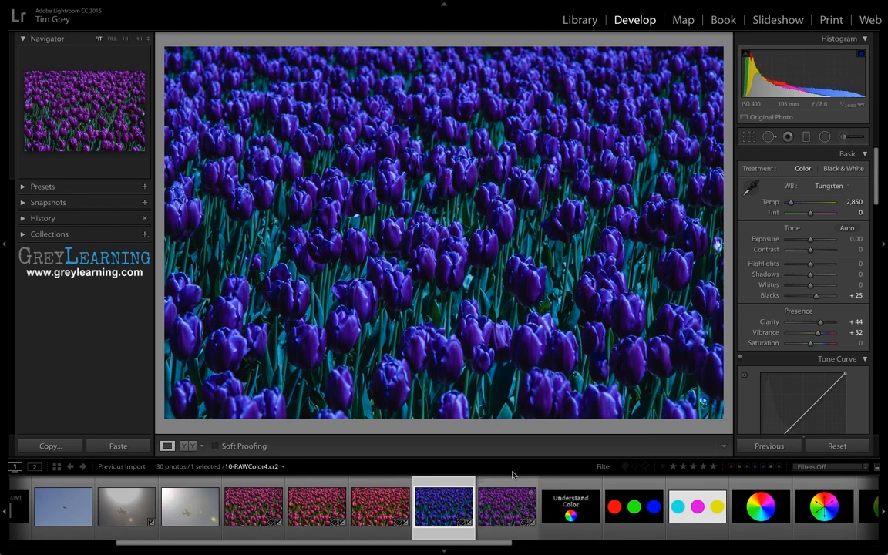
key(Right)
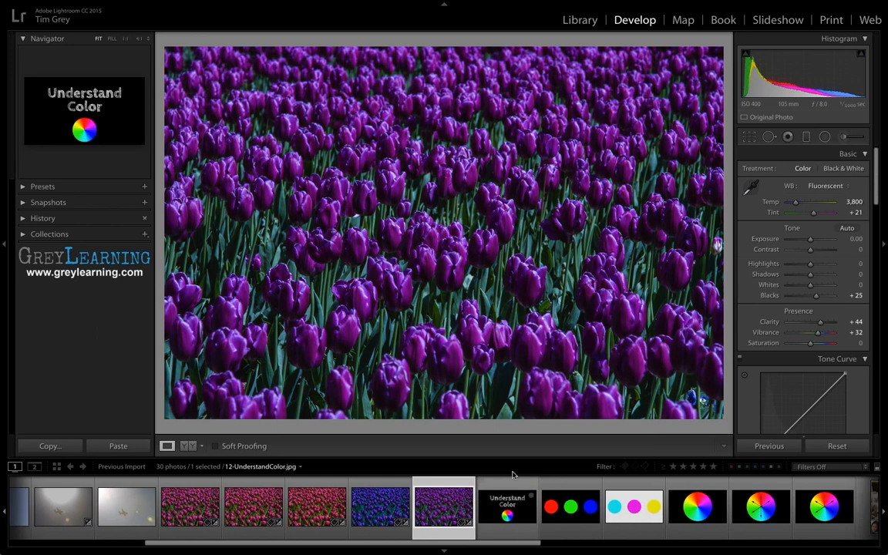
key(Left)
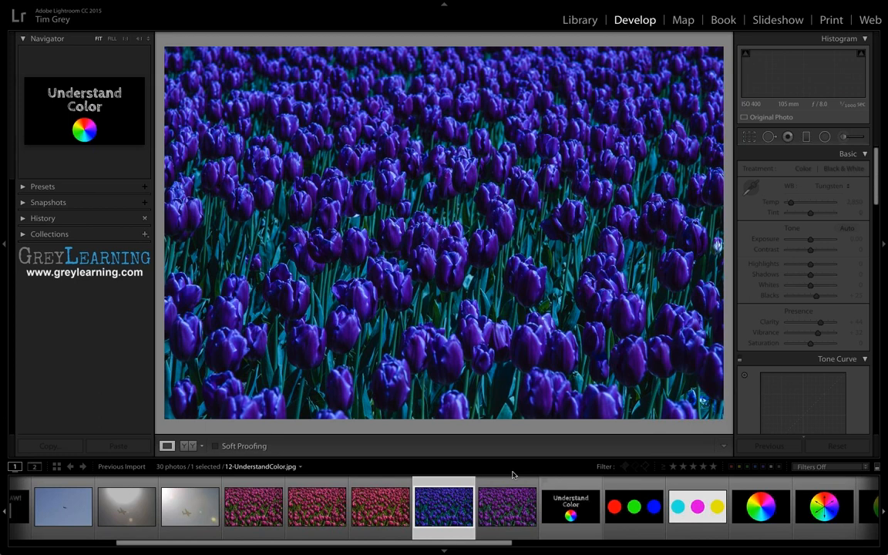
key(Left)
key(Left)
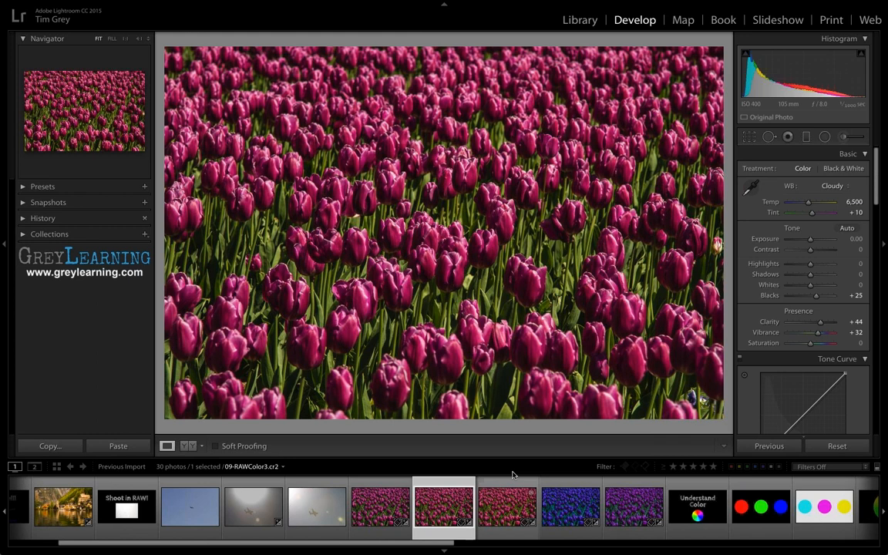
key(Left)
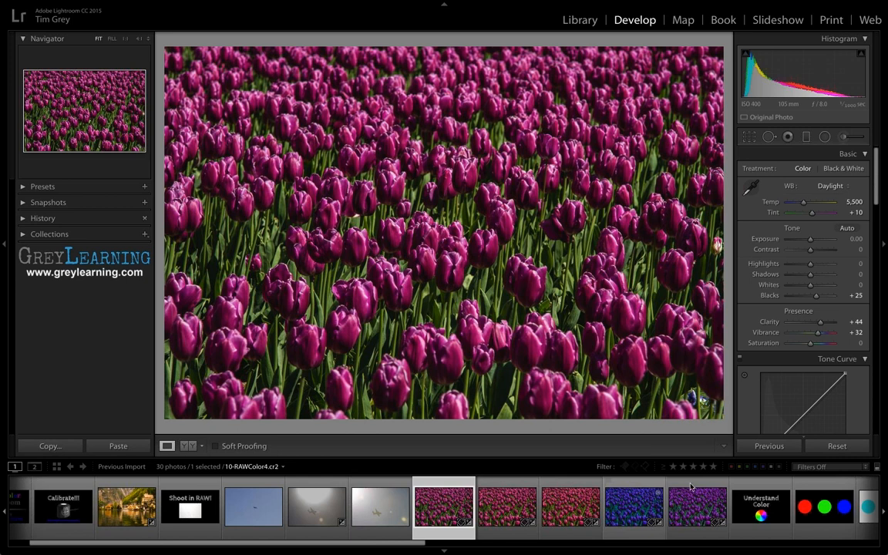
- Select all five tulip photos, enable Auto Sync, apply the Cloudy white balance preset and check the synced result on 11-RAWColor5.cr2
shift+click(697, 507)
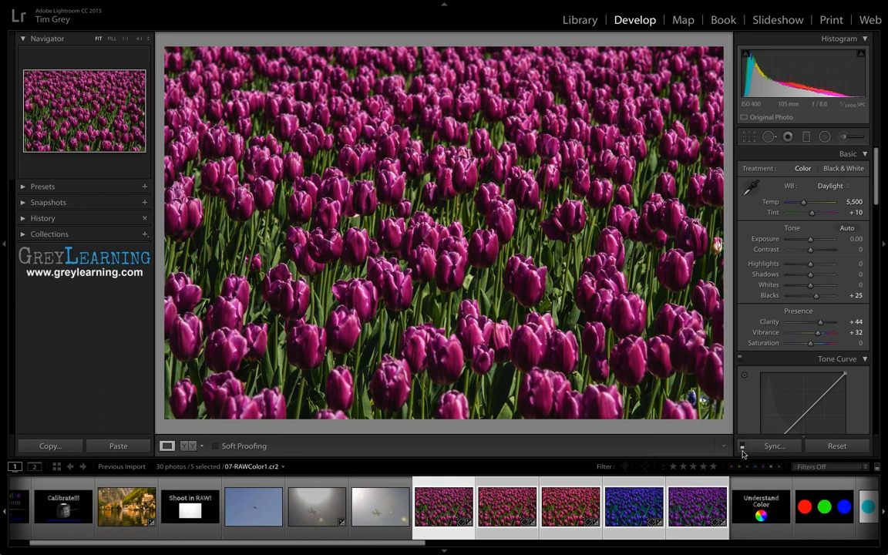
click(743, 452)
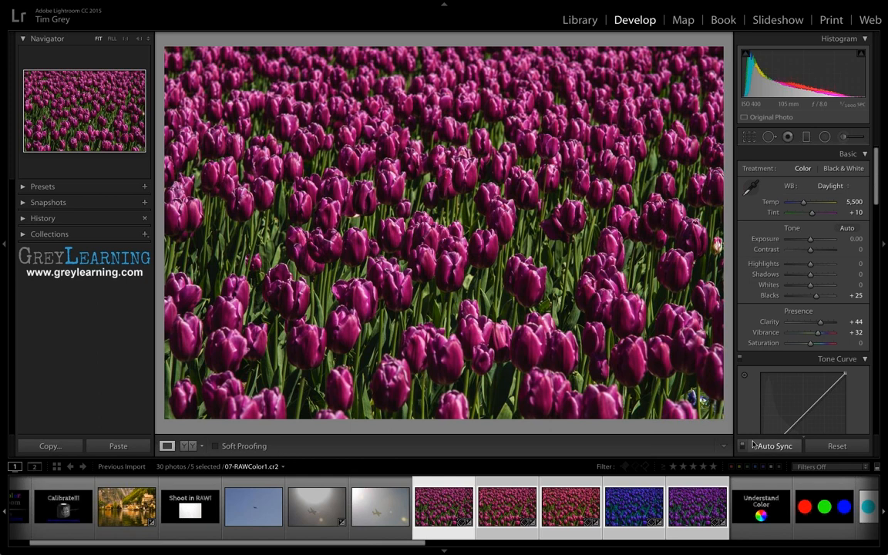
click(829, 186)
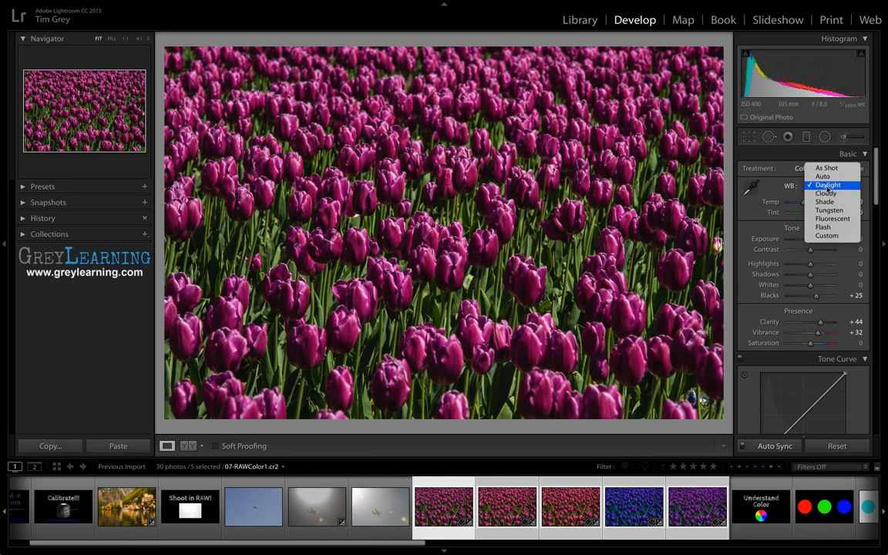
click(825, 185)
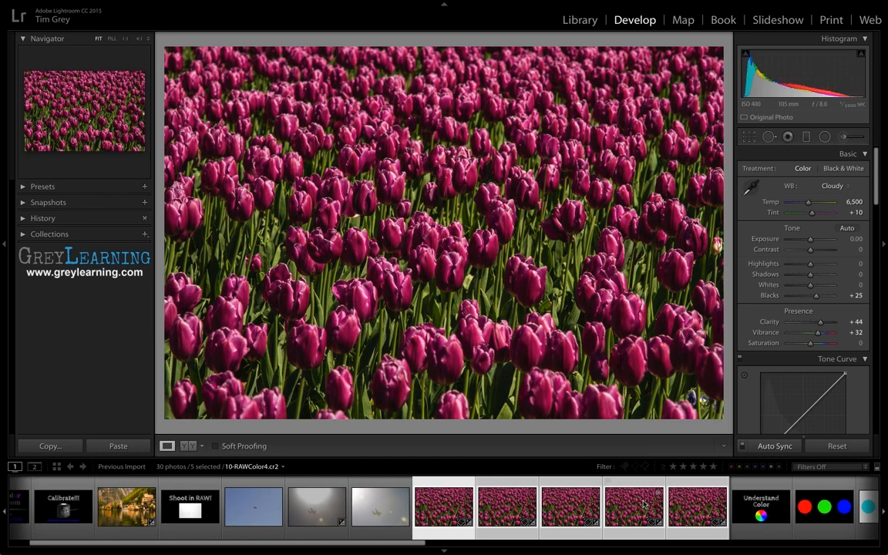
click(692, 499)
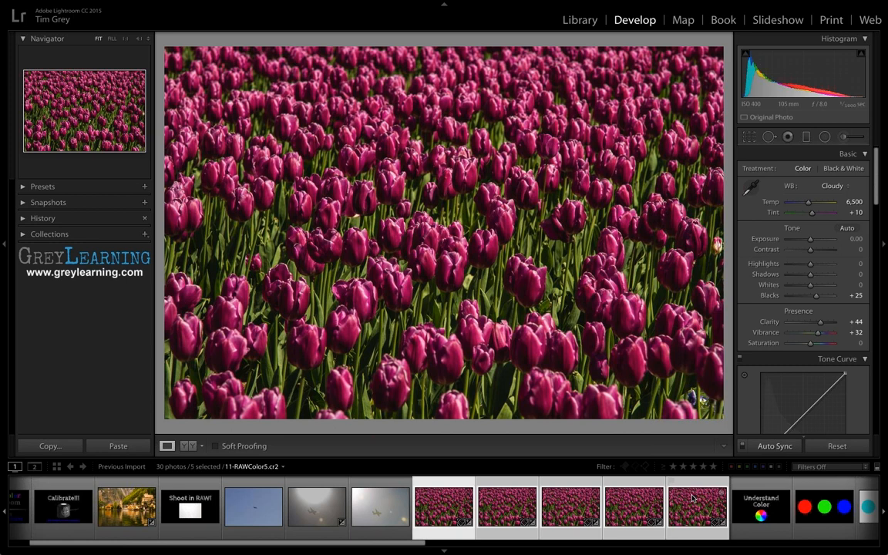
- Open 13-AdditivePrimaries.psd in Adobe Photoshop CC 2015 and decline creating a new library from the document
click(754, 487)
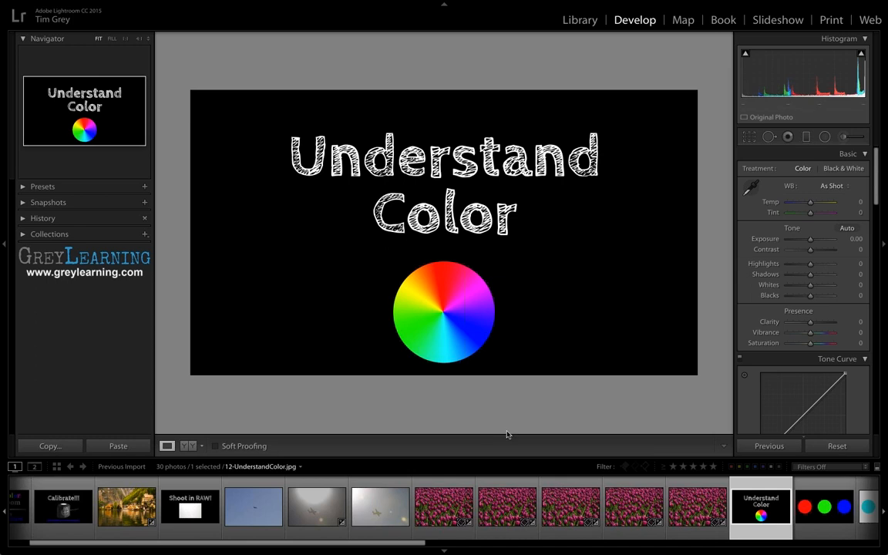
key(Right)
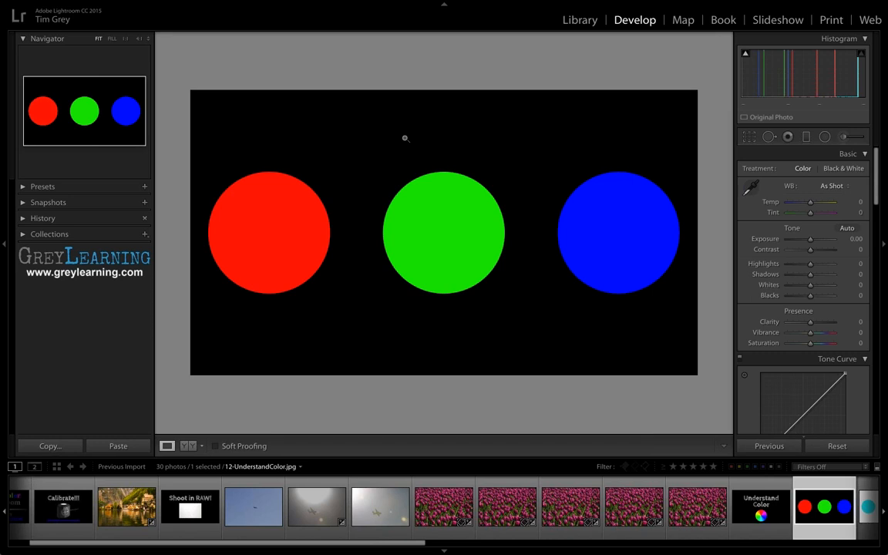
mouse_move(260, 4)
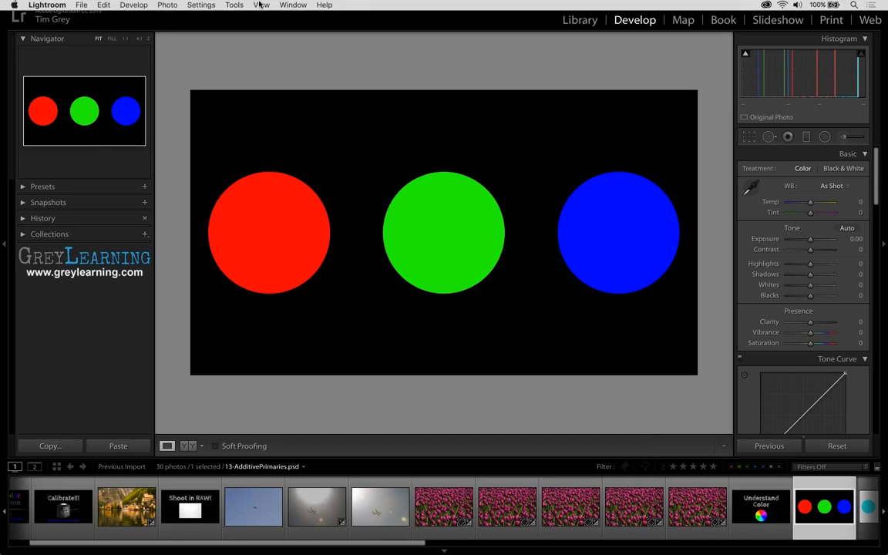
click(168, 5)
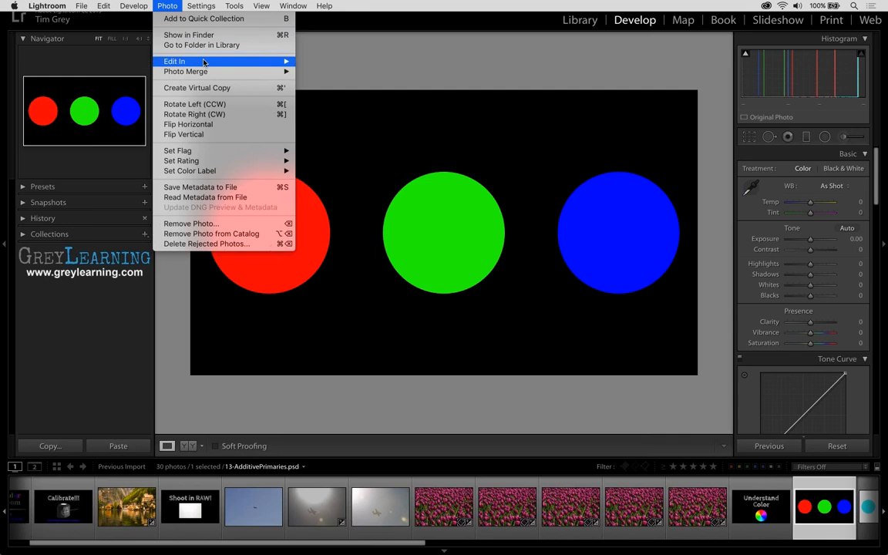
mouse_move(222, 61)
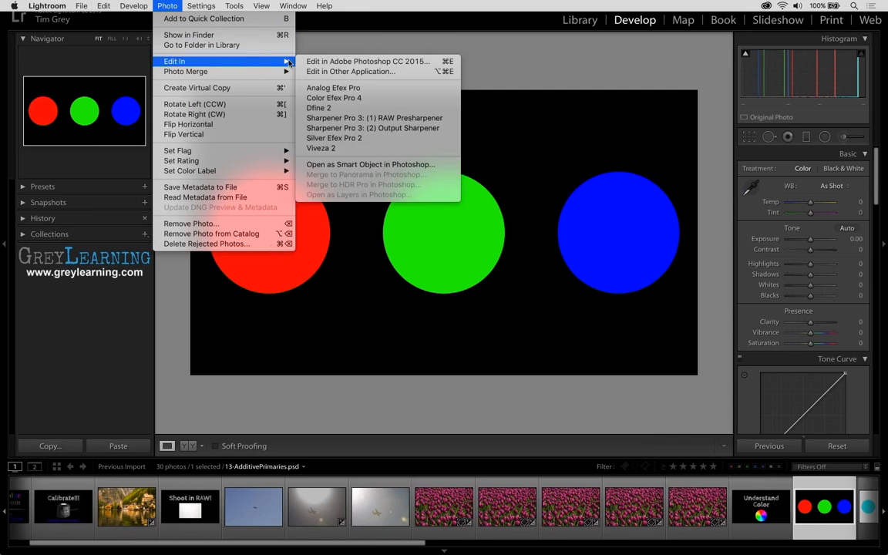
click(340, 62)
click(518, 245)
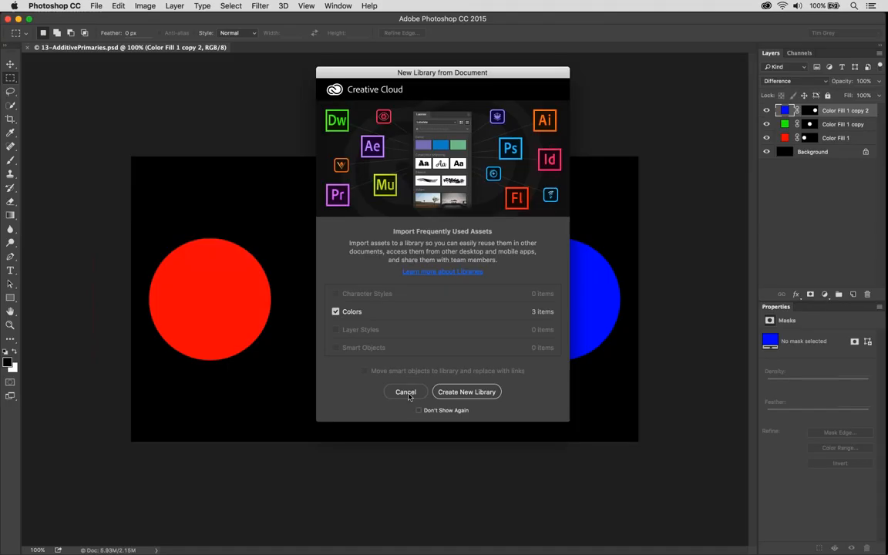
click(404, 391)
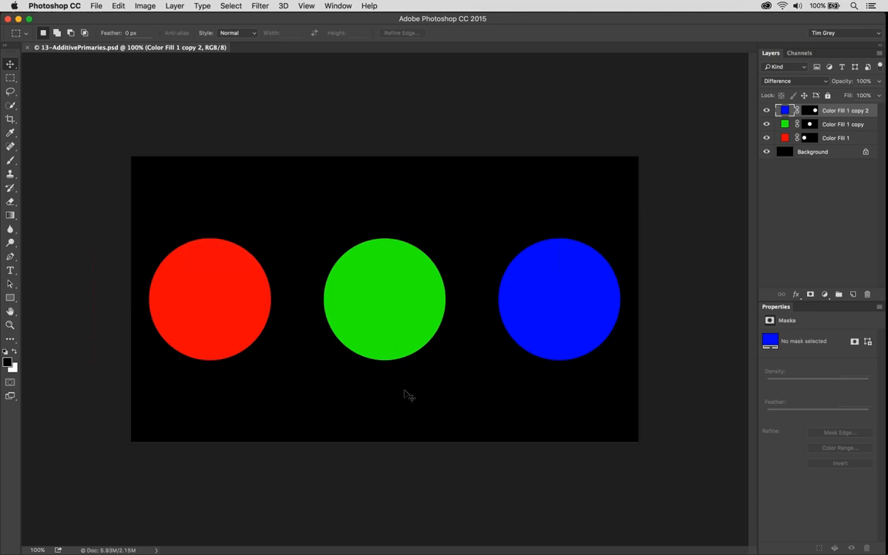
- Enable Auto-Select for the Move tool and move the red circle to overlap the upper left of the green circle
key(v)
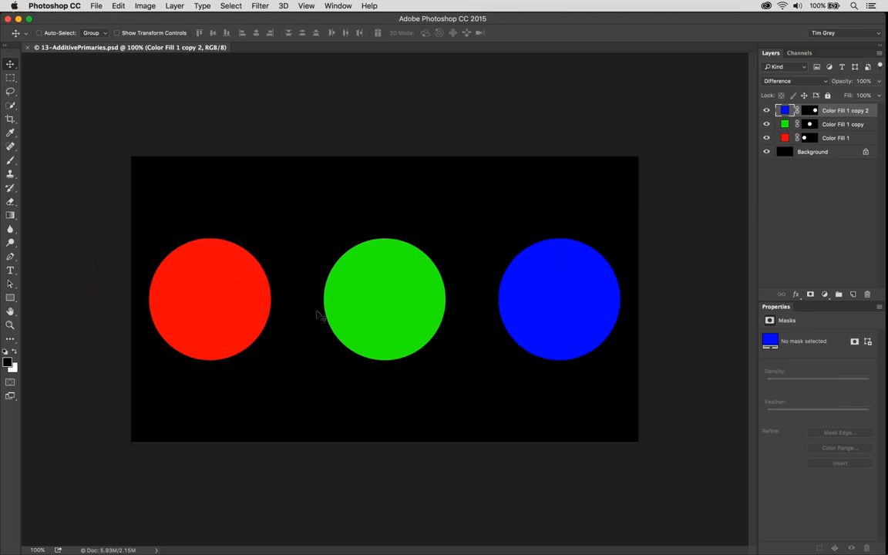
mouse_move(224, 311)
mouse_down()
mouse_move(232, 303)
mouse_move(230, 313)
mouse_move(209, 314)
mouse_up()
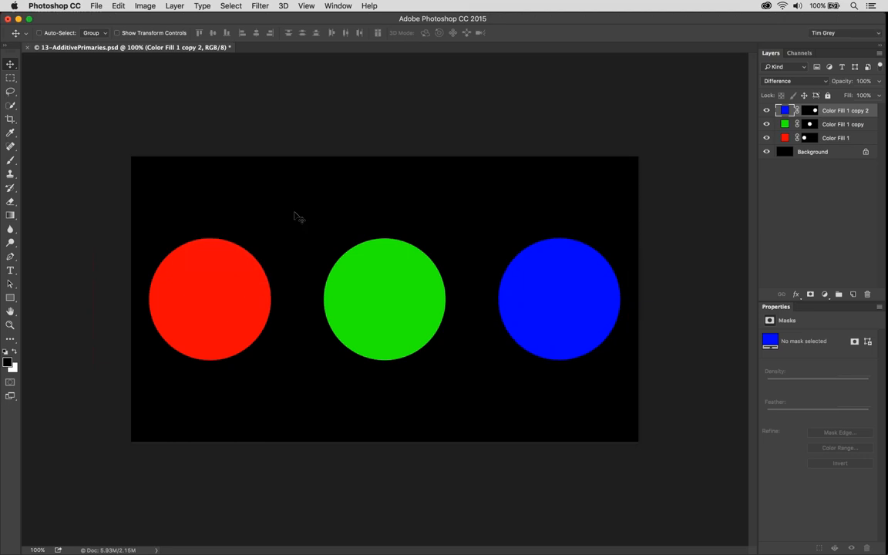
click(52, 32)
drag(206, 303, 326, 265)
- Move the blue circle so it overlaps both the red circle and the upper part of the green circle
click(540, 290)
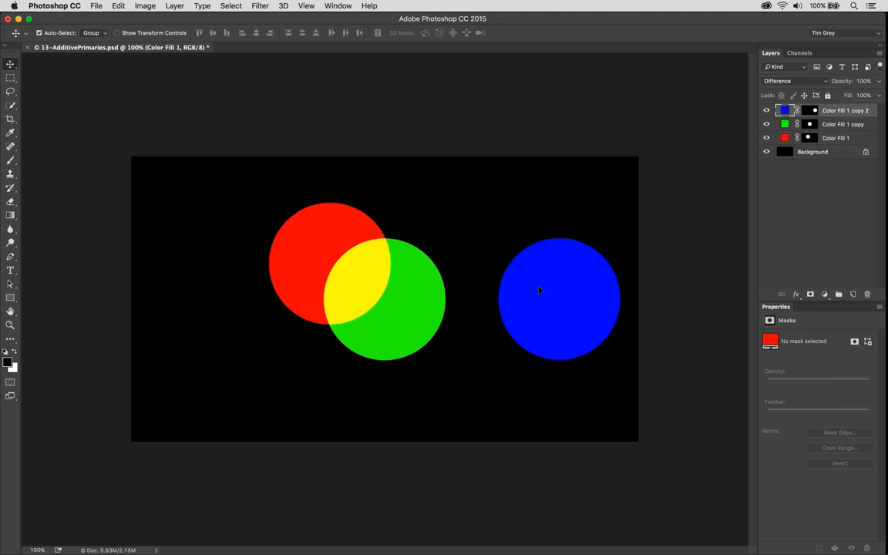
drag(539, 290, 520, 273)
drag(540, 290, 431, 265)
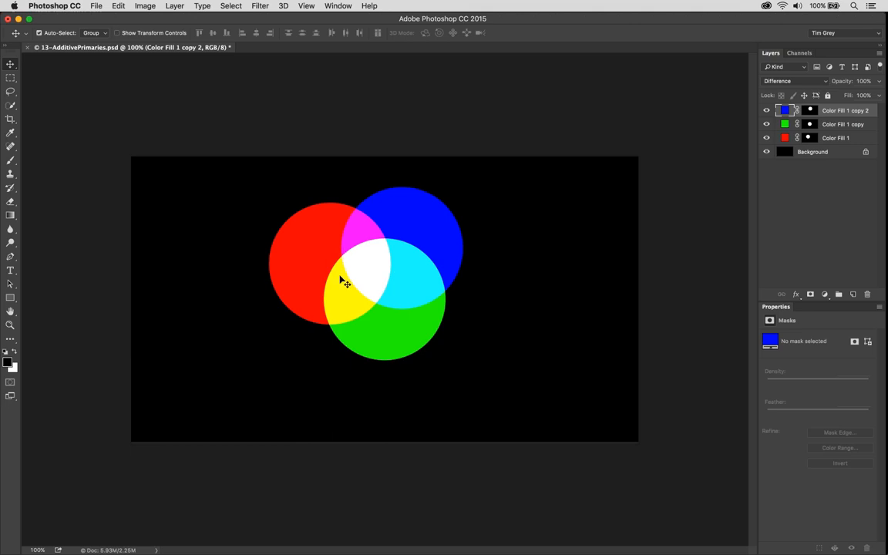
- Switch to Lightroom, open 14-SubtractivePrimaries.psd in Adobe Photoshop CC 2015, and decline creating a new library from the document
key(super)
key(super+Tab)
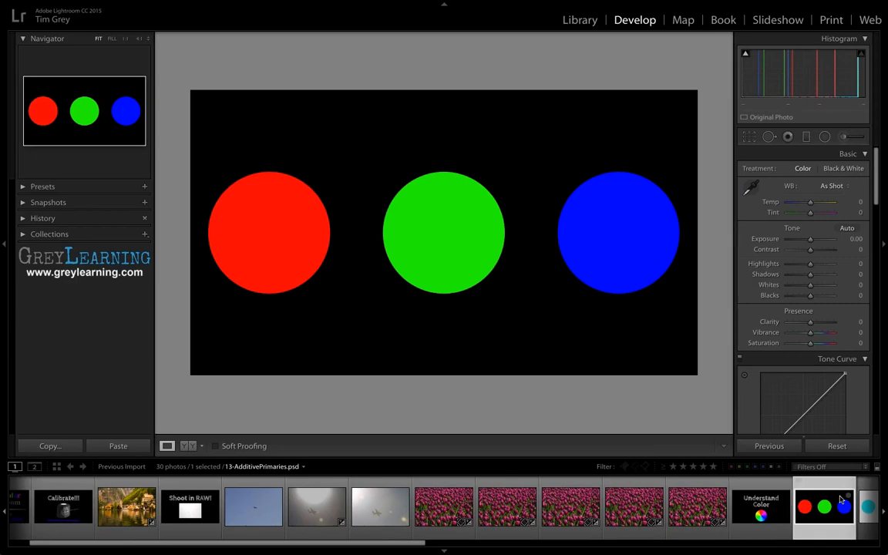
key(Right)
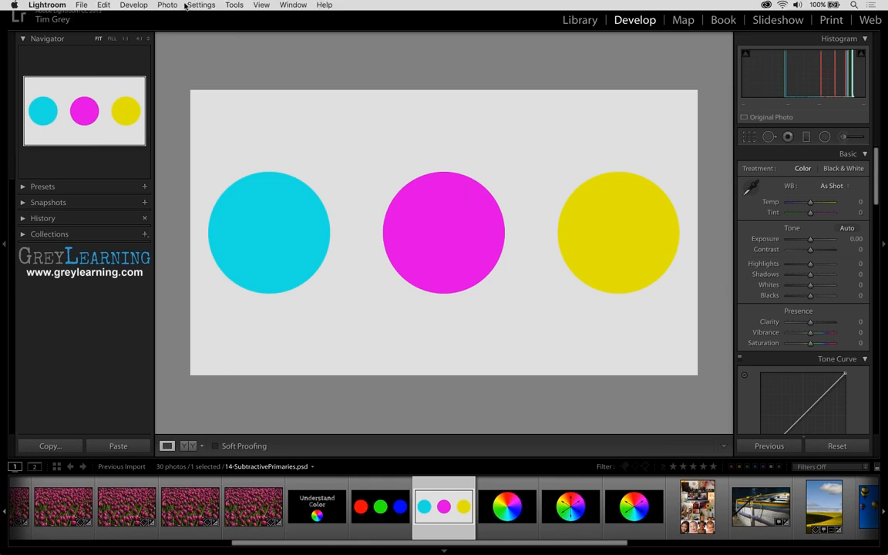
click(173, 7)
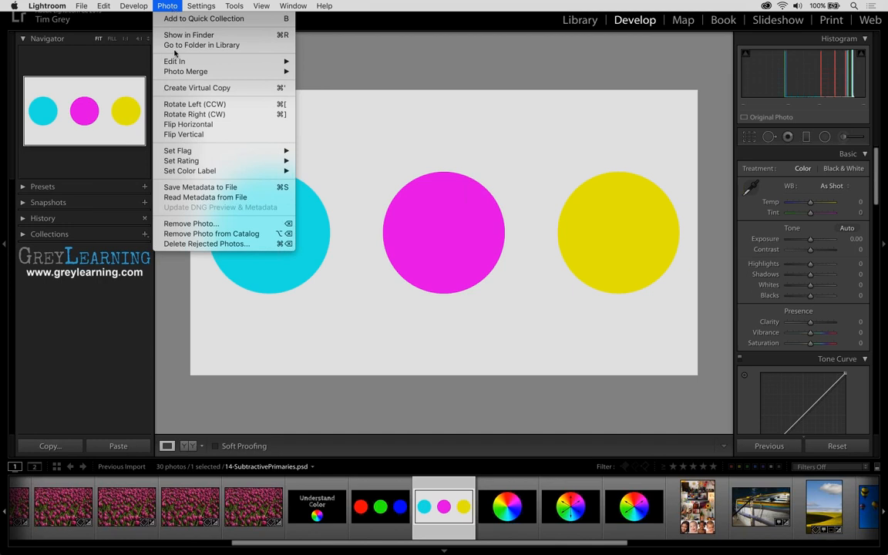
mouse_move(193, 61)
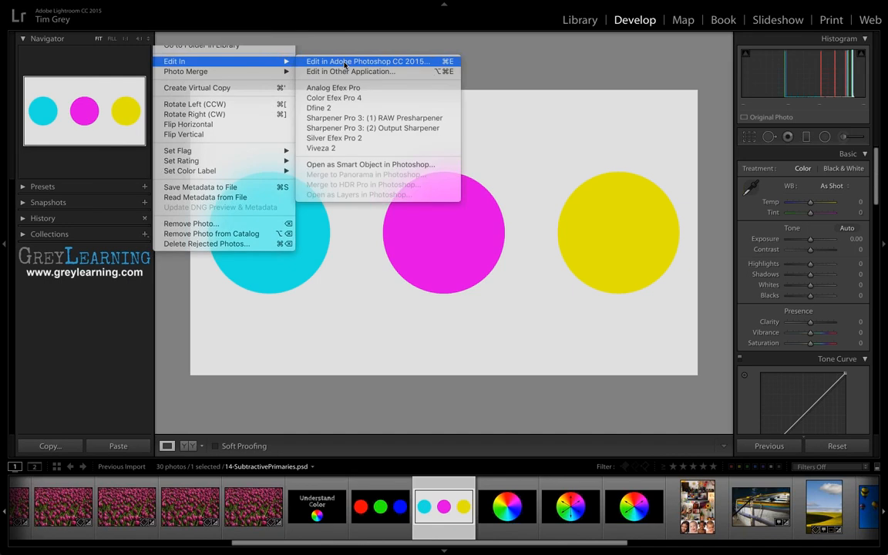
click(344, 64)
click(518, 243)
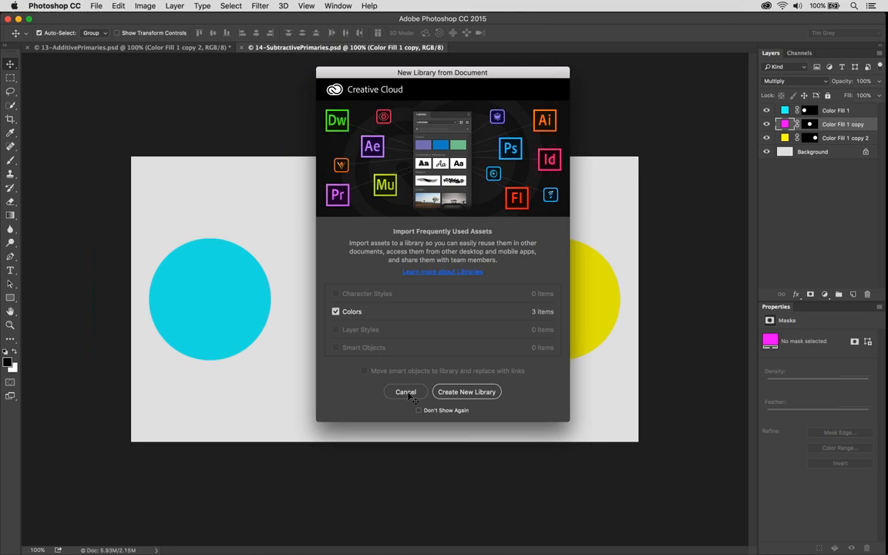
click(407, 392)
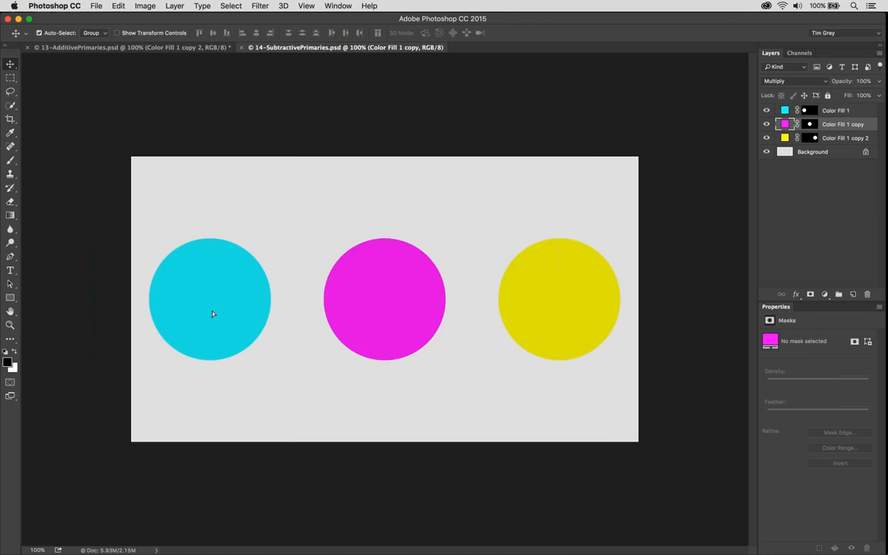
- Move the cyan circle over the upper left of the magenta circle and the yellow circle over both of them
drag(213, 314, 341, 284)
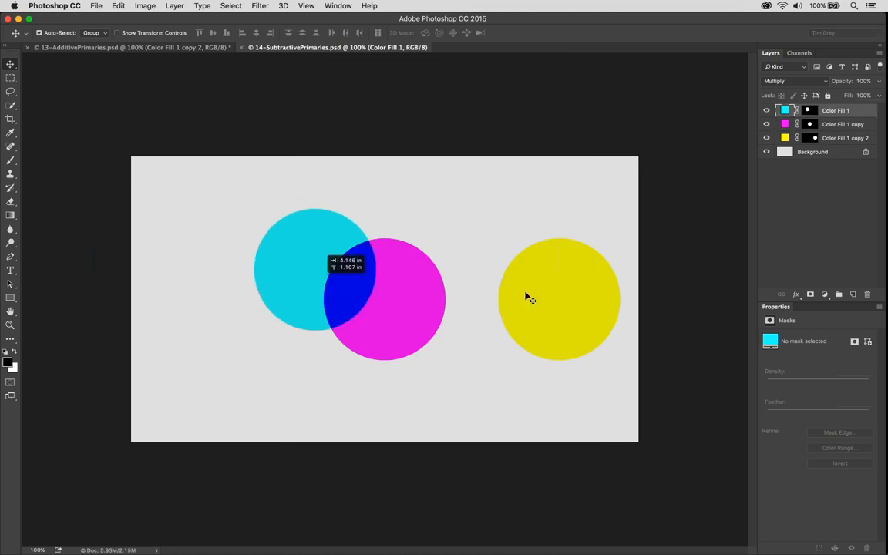
drag(530, 298, 368, 238)
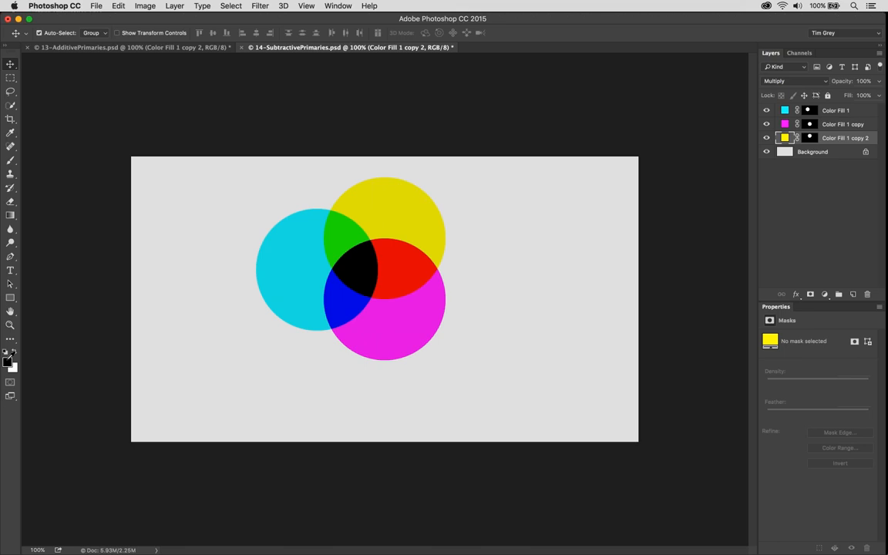
- Explore the hue, saturation and brightness modes in the foreground Color Picker with a few sample colors, cancel it and return to the Move tool
click(7, 360)
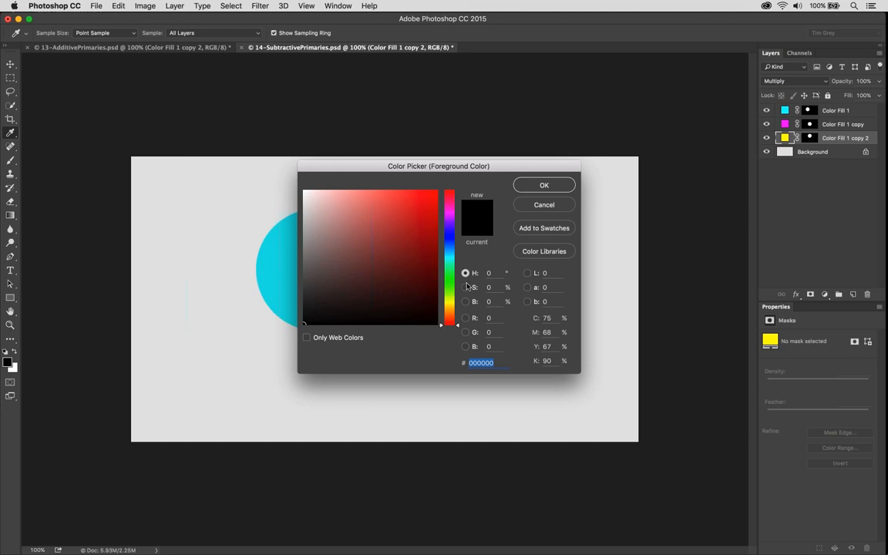
drag(452, 293, 454, 283)
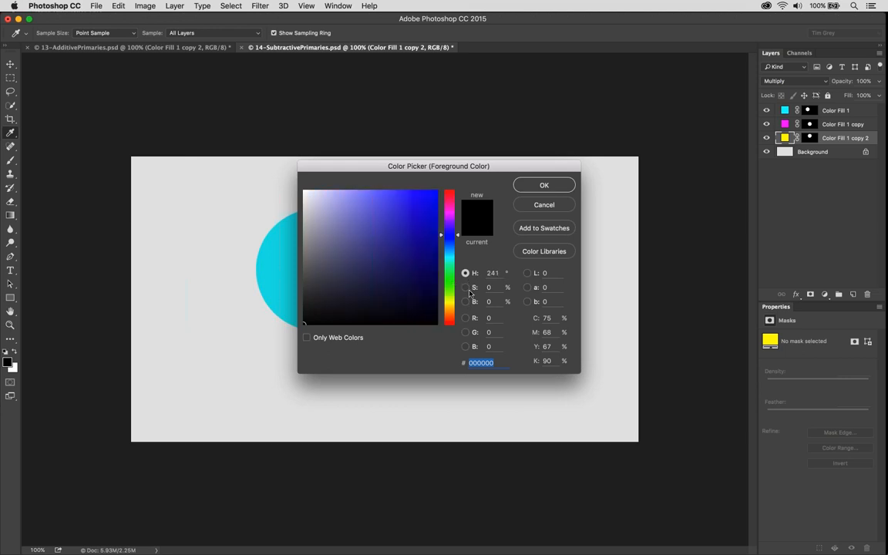
click(465, 286)
click(466, 303)
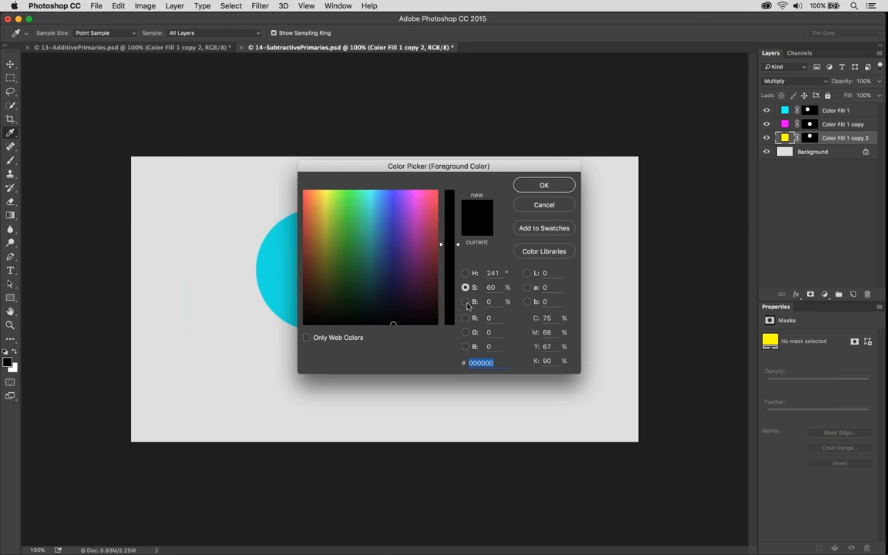
click(425, 259)
drag(452, 216, 452, 237)
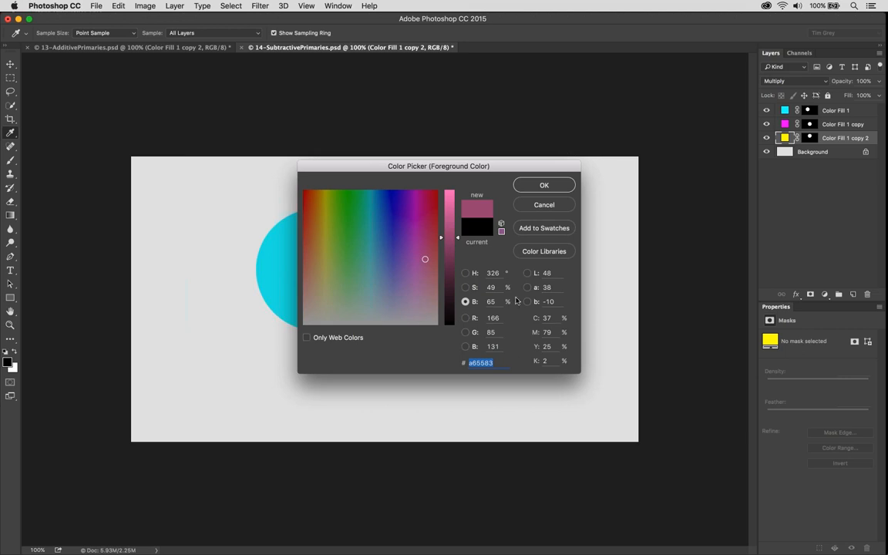
click(555, 206)
key(v)
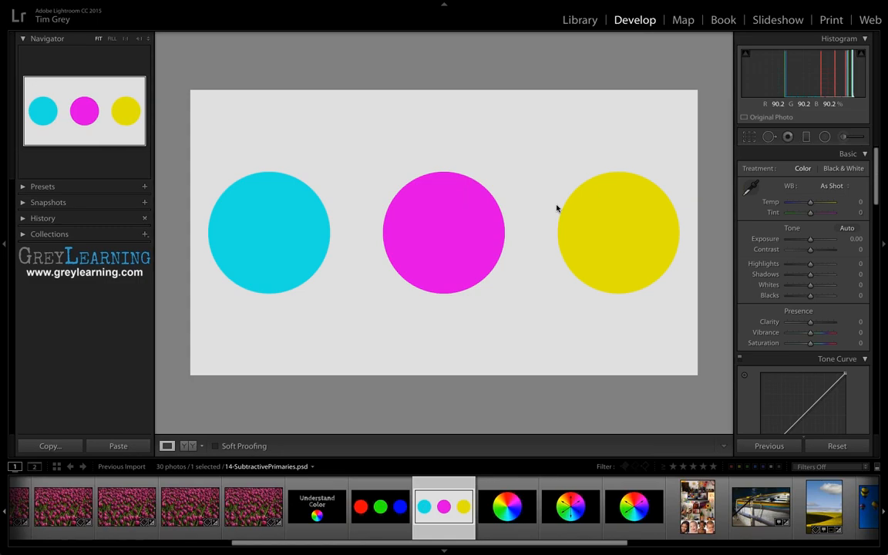
- In Lightroom, examine 15-ColorWheel.jpg, 16-RGBBalance.jpg, 17-LabBalance.jpg and 18A-MemoryColors.jpg in turn, ending on 18B-WhiteBalance.cr2
click(505, 507)
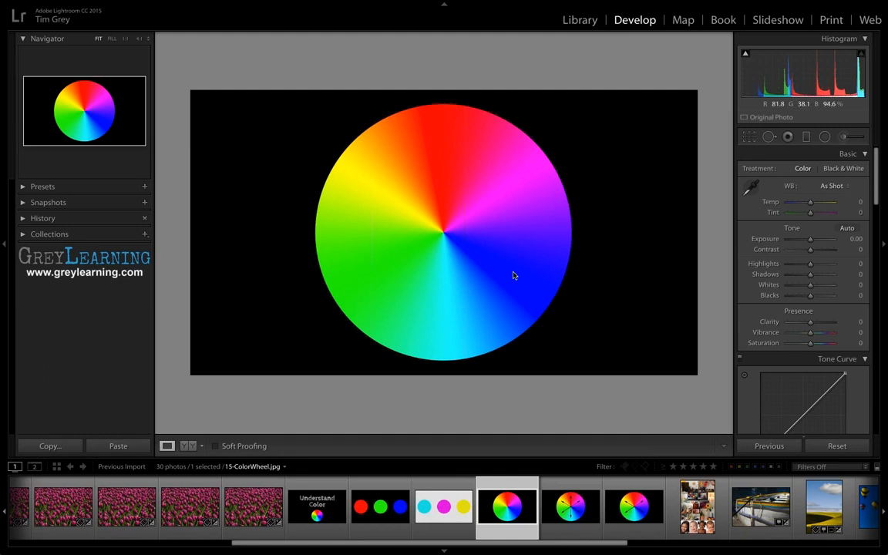
click(572, 488)
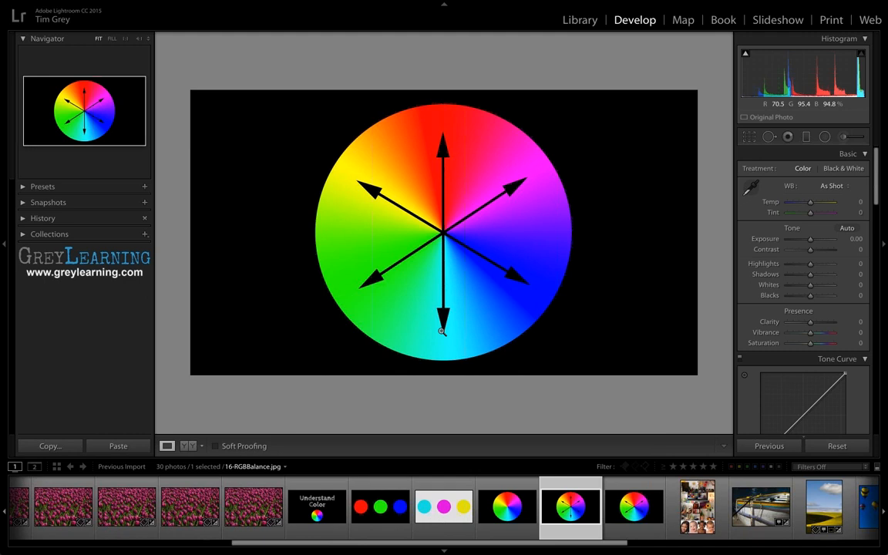
key(Right)
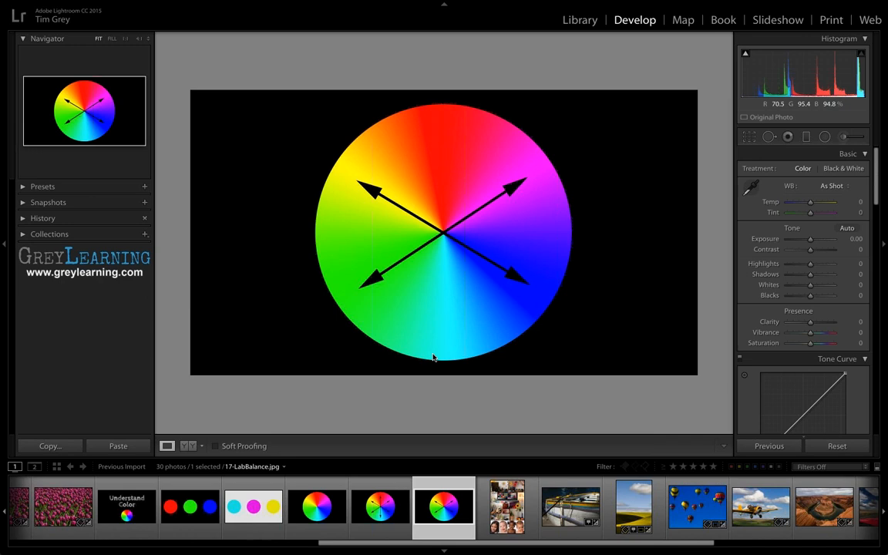
click(393, 507)
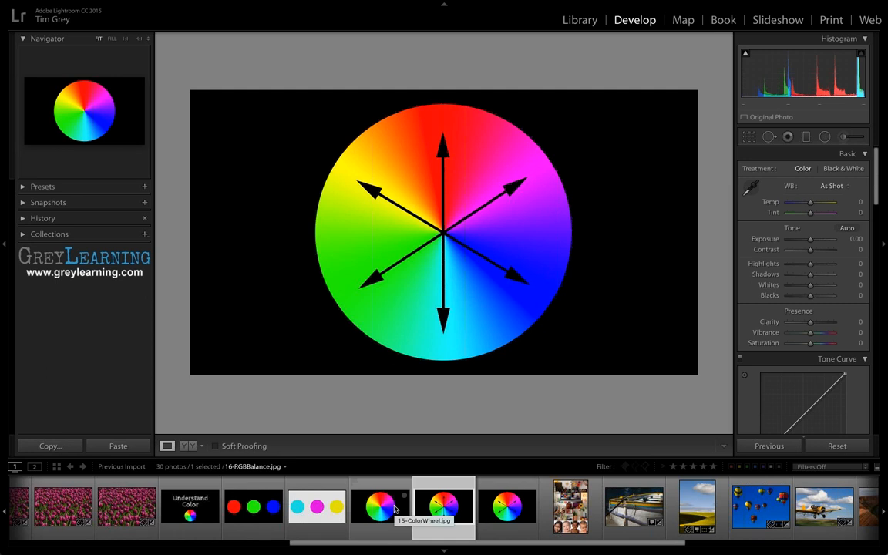
key(Right)
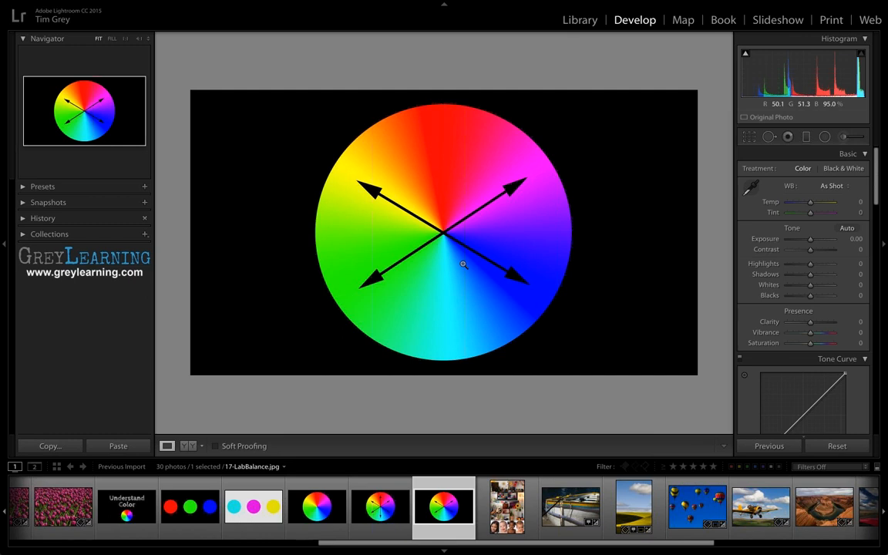
key(Right)
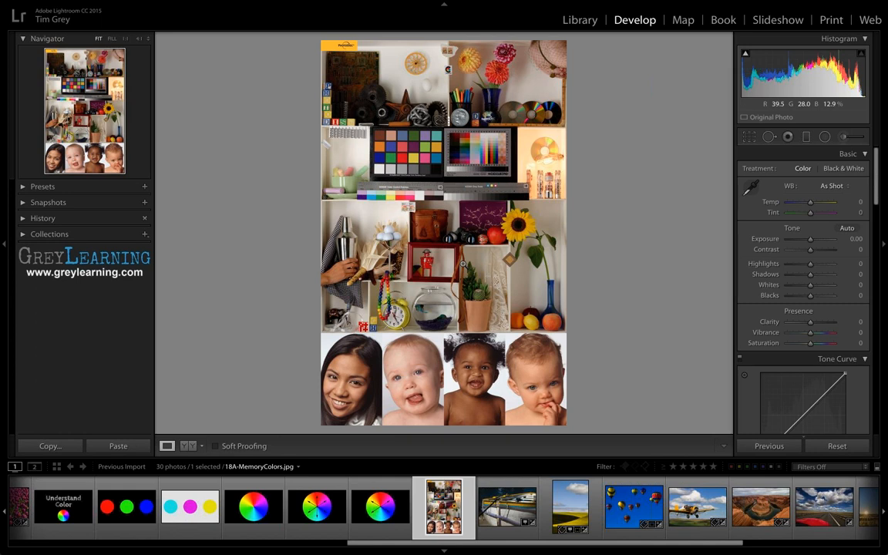
key(Right)
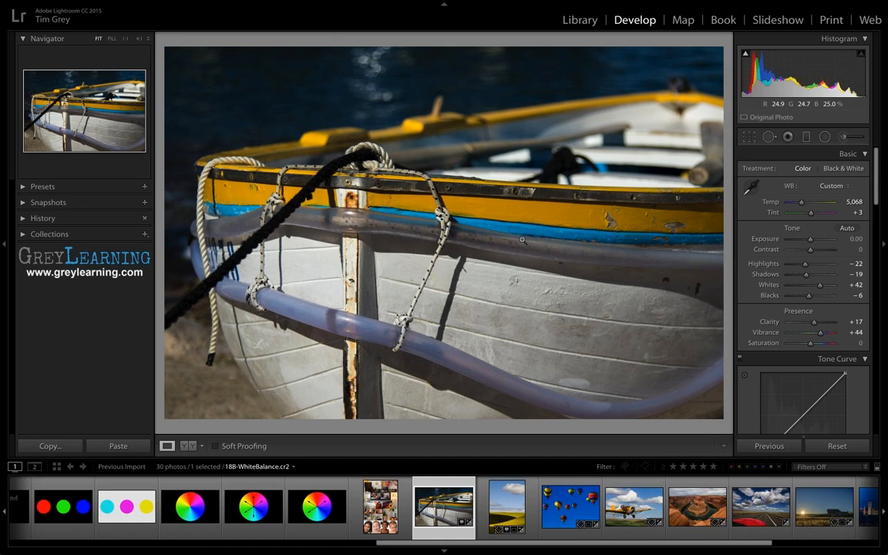
- Try the Fluorescent, Daylight and Cloudy white balance presets on the boat photo
click(836, 186)
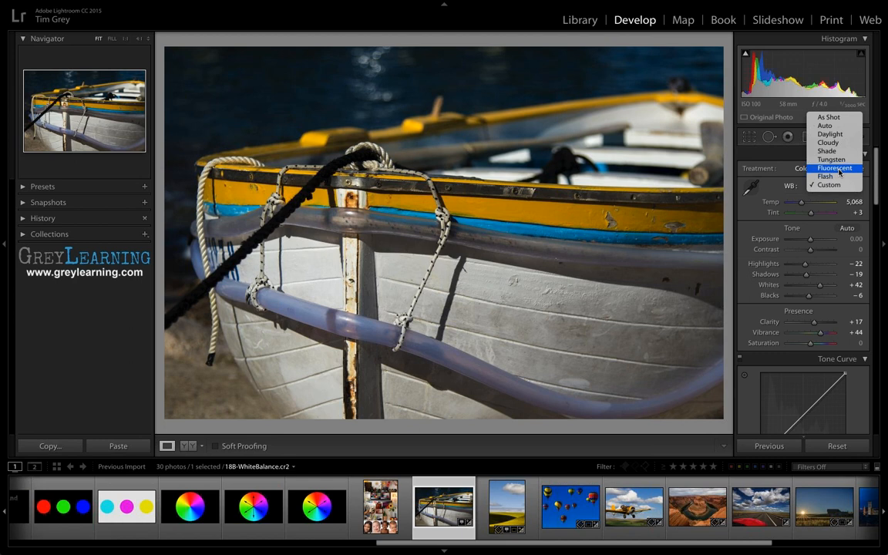
click(841, 171)
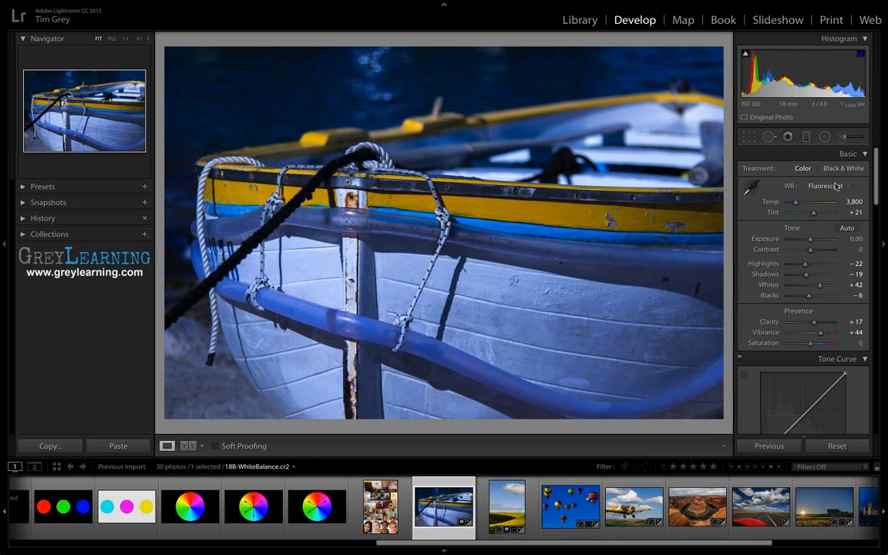
click(837, 186)
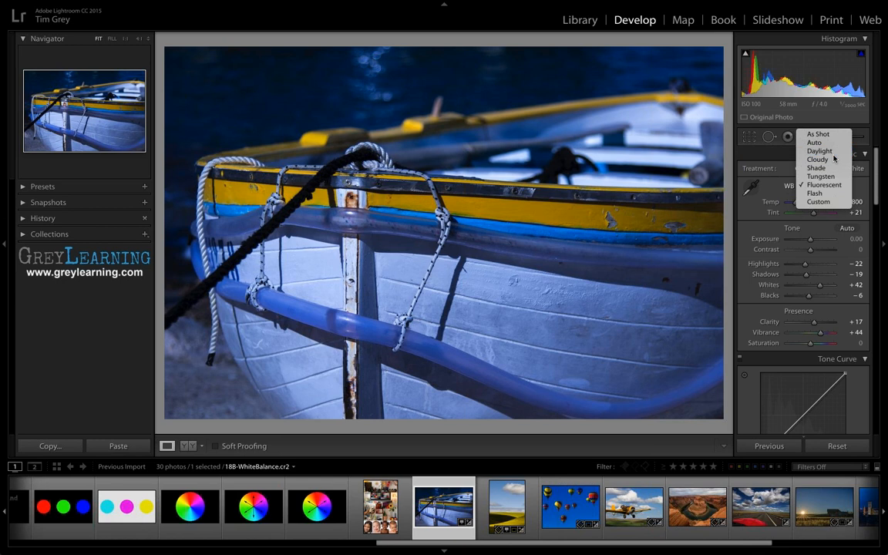
click(834, 154)
click(833, 187)
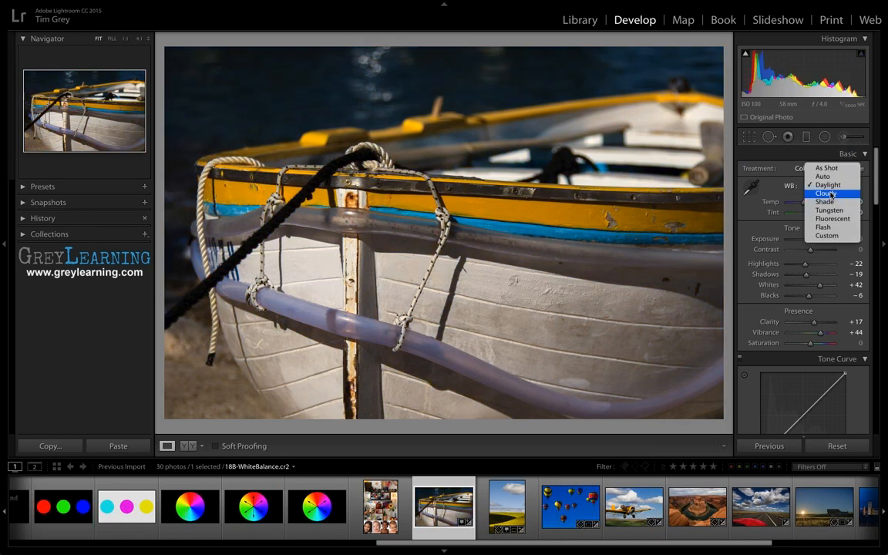
key(Escape)
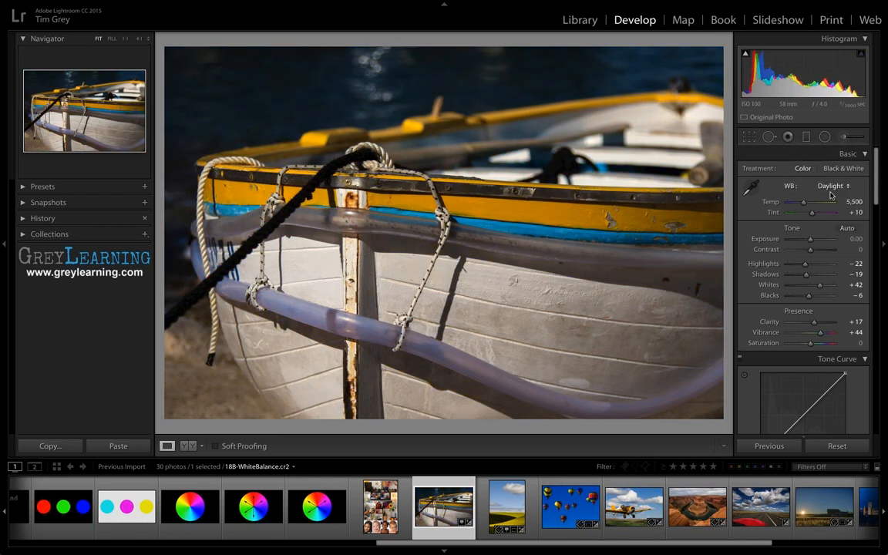
click(832, 192)
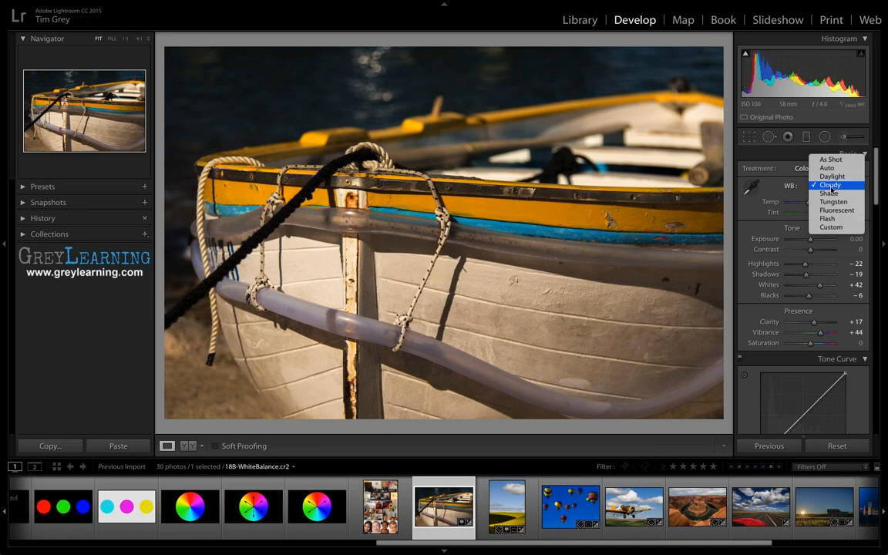
click(831, 186)
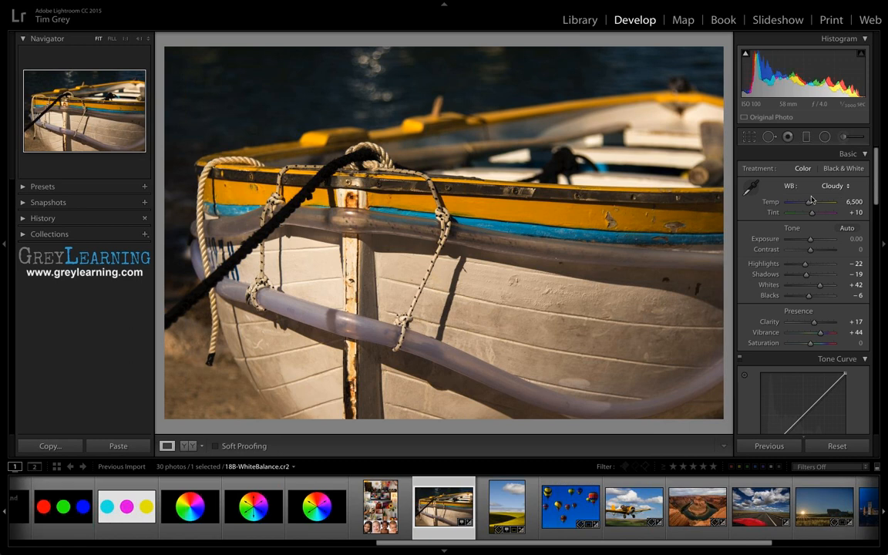
- Try the White Balance Selector on the water, the boat's blue stripe and its yellow band
click(752, 189)
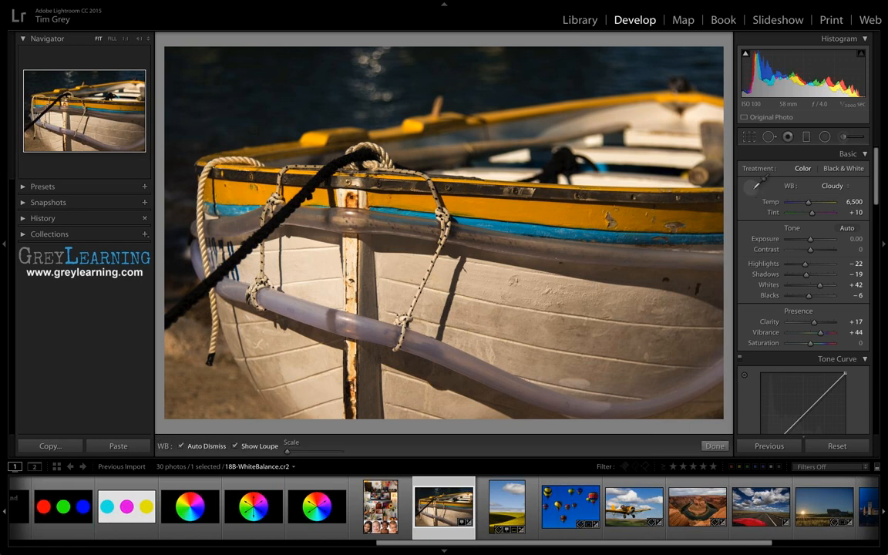
click(369, 88)
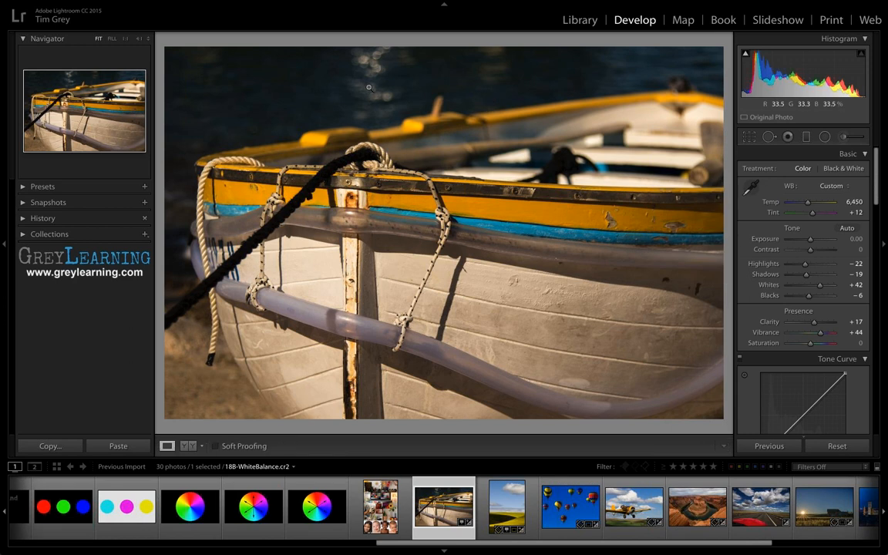
key(w)
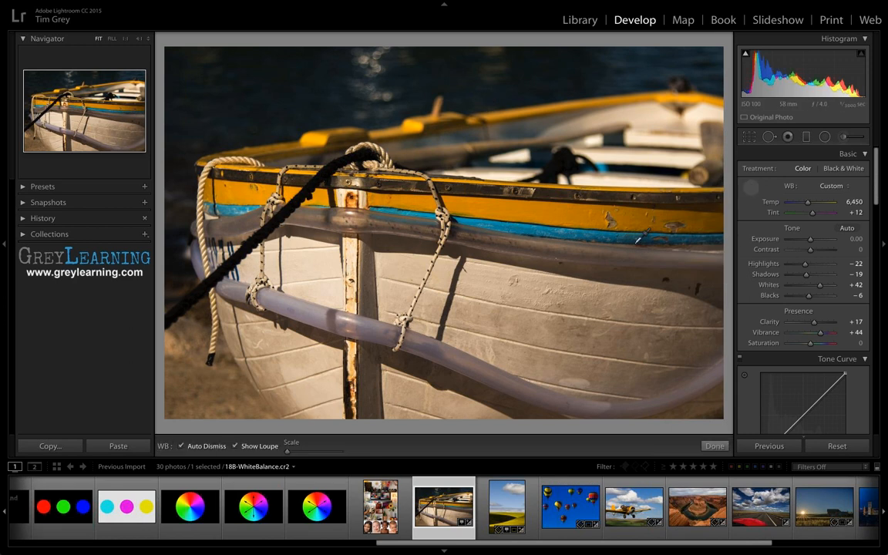
click(632, 241)
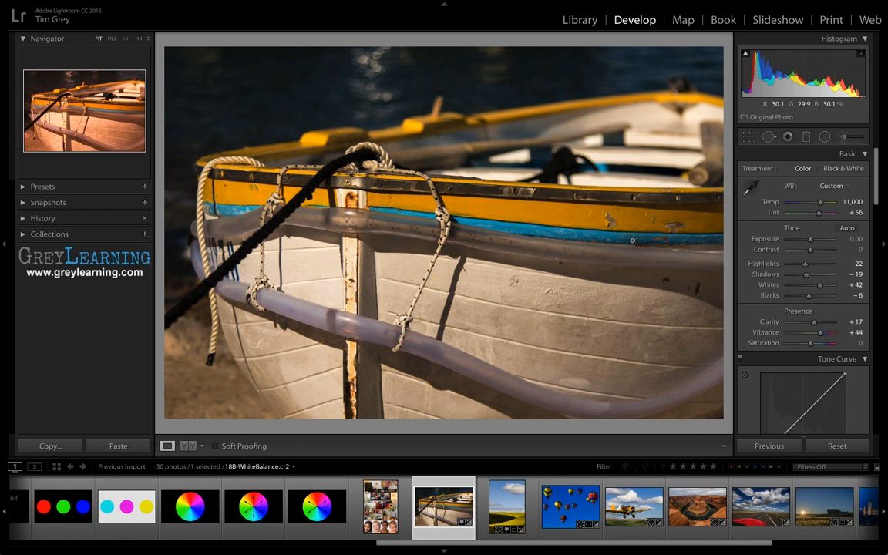
key(w)
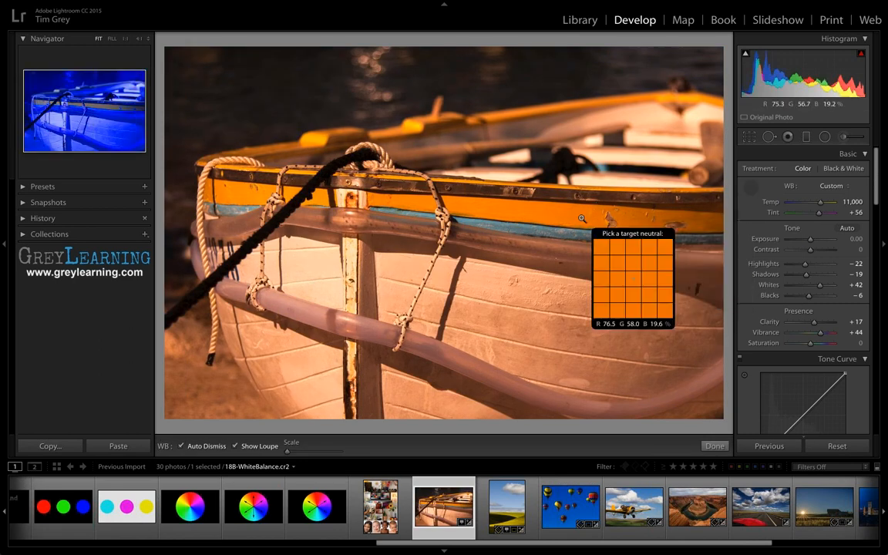
click(582, 218)
- Set the photo's white balance by sampling the boat's white hull as the neutral, and reactivate the White Balance Selector
key(w)
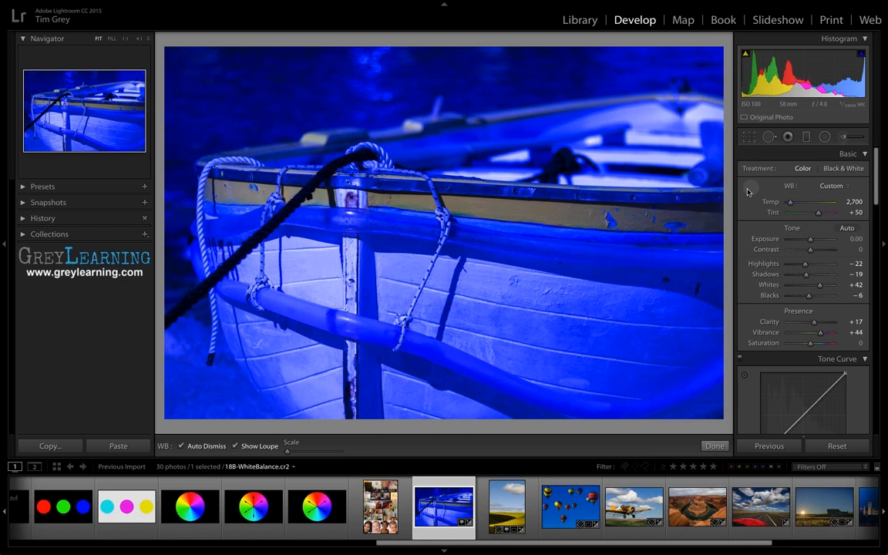
click(494, 276)
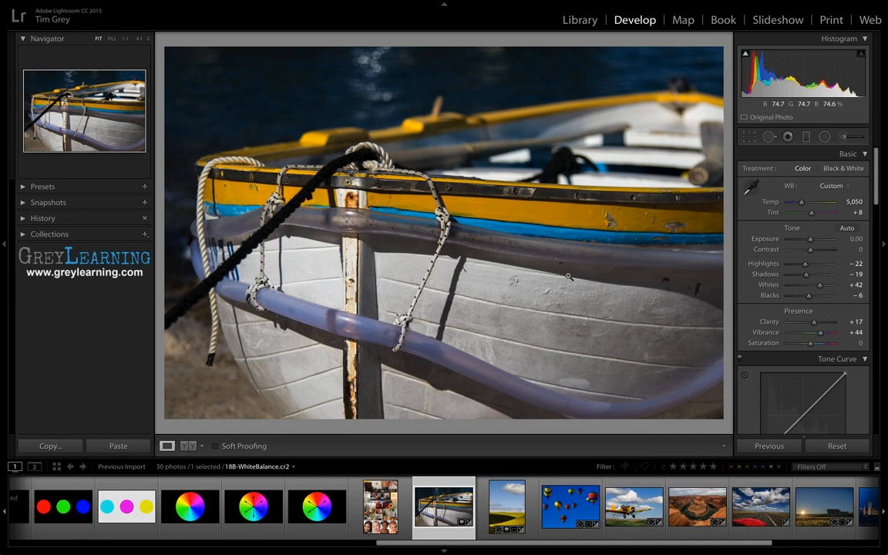
key(w)
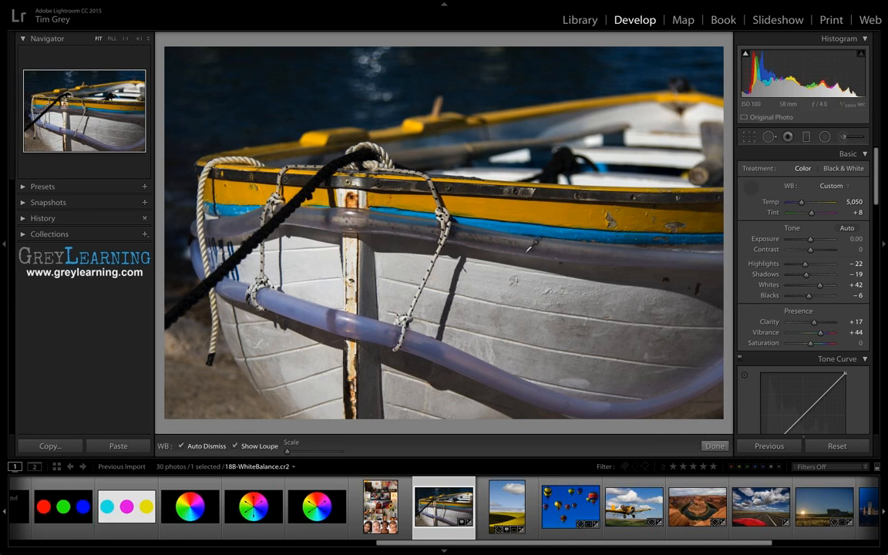
- Sample the purplish bumper below the boat's blue stripe as the neutral, and try Temp extremes of 50,000 and 2,000
click(530, 255)
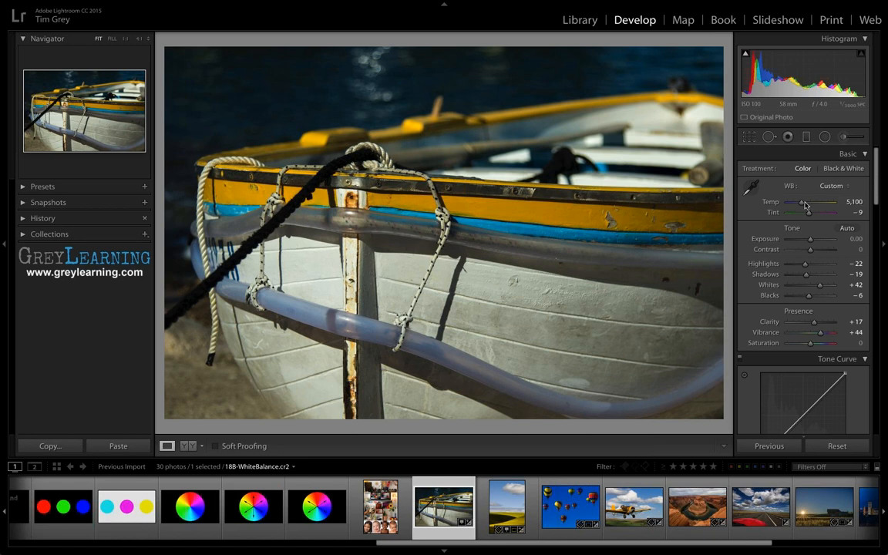
drag(806, 204, 840, 204)
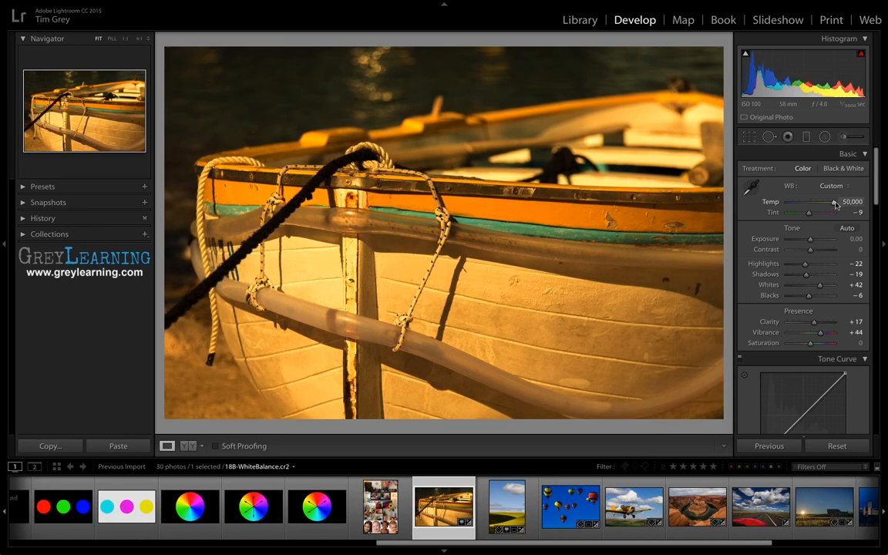
drag(835, 202, 769, 204)
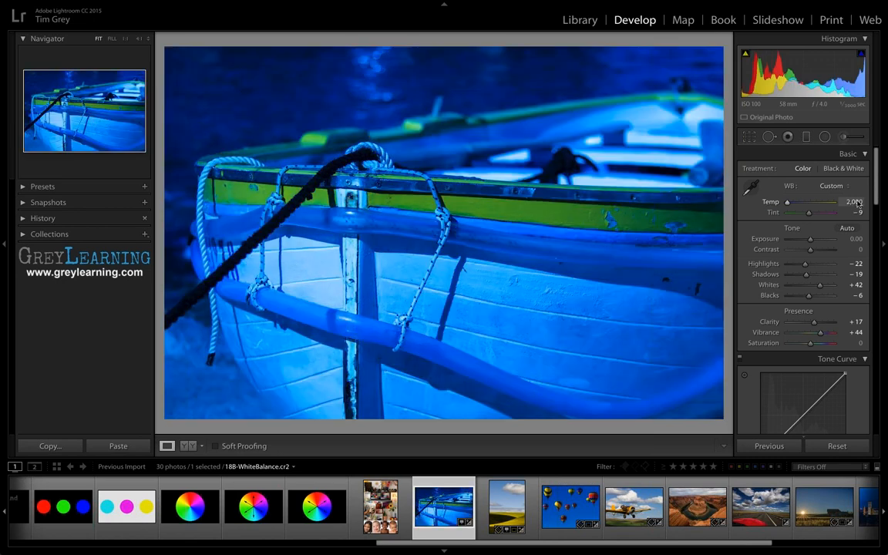
drag(787, 203, 858, 204)
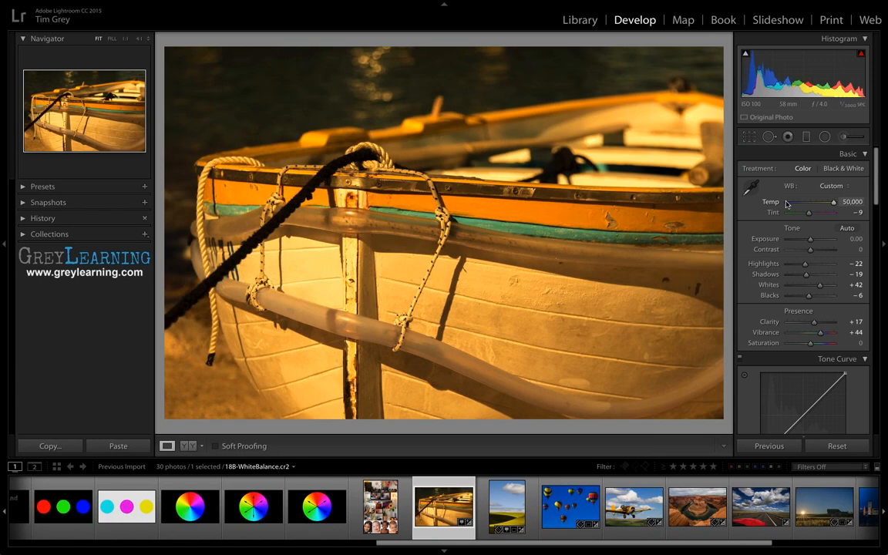
click(788, 203)
drag(781, 204, 842, 203)
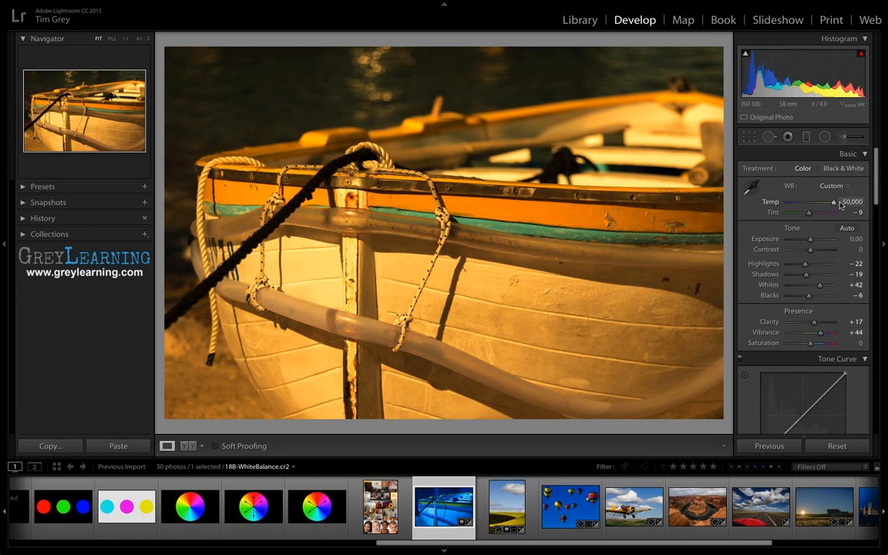
drag(836, 204, 797, 204)
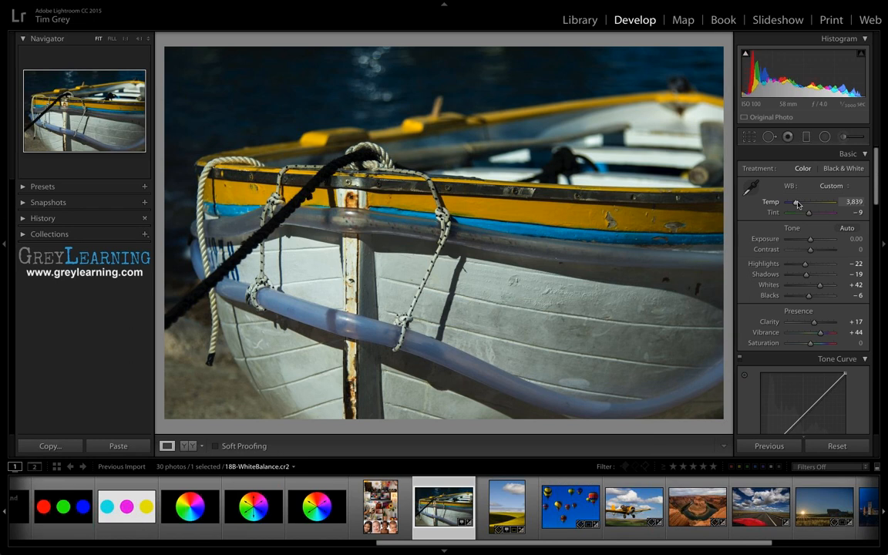
drag(797, 203, 833, 204)
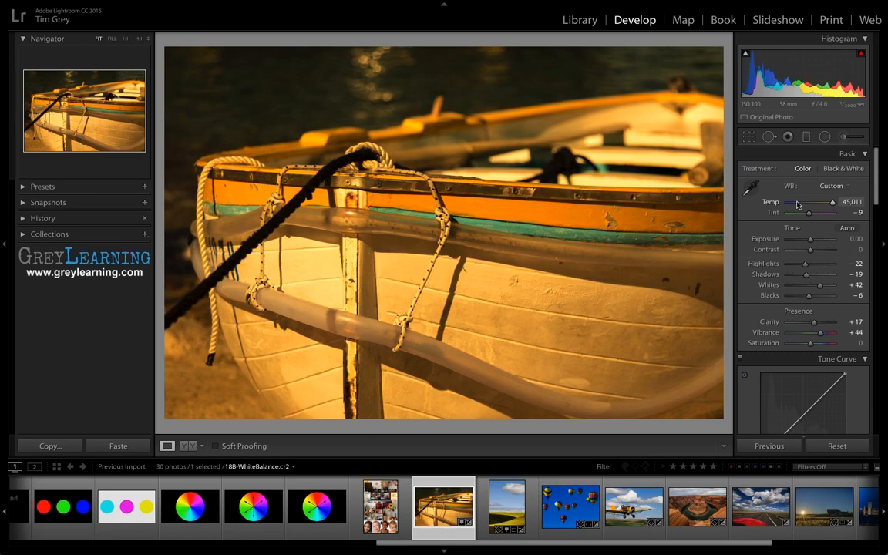
- Bring the boat photo's Temp back to a balanced setting of 5,207
click(796, 204)
mouse_move(796, 204)
mouse_down()
mouse_move(814, 205)
mouse_move(802, 203)
mouse_up()
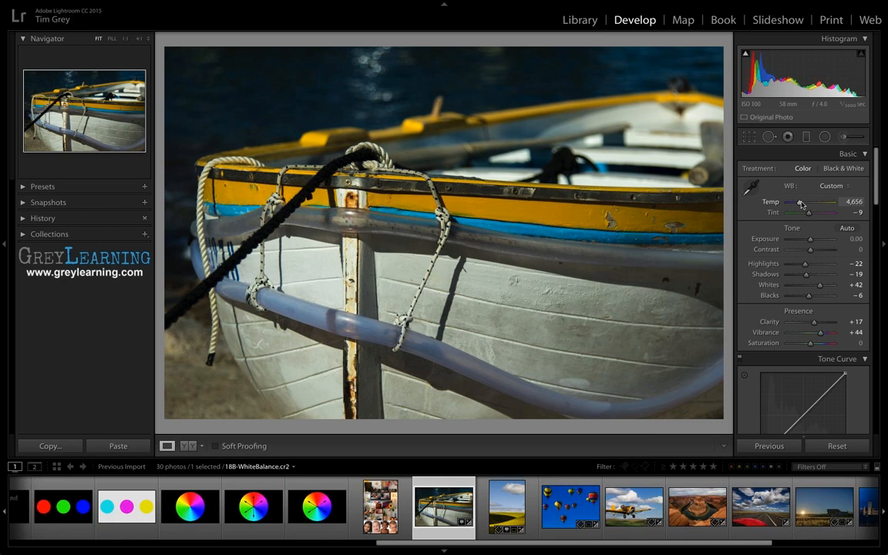
drag(802, 203, 803, 205)
mouse_move(802, 204)
mouse_down()
mouse_move(820, 204)
mouse_move(801, 204)
mouse_up()
drag(802, 203, 804, 204)
- Try strong green and magenta casts, taking the Tint as low as −150, and settle it at −6
drag(809, 212, 795, 215)
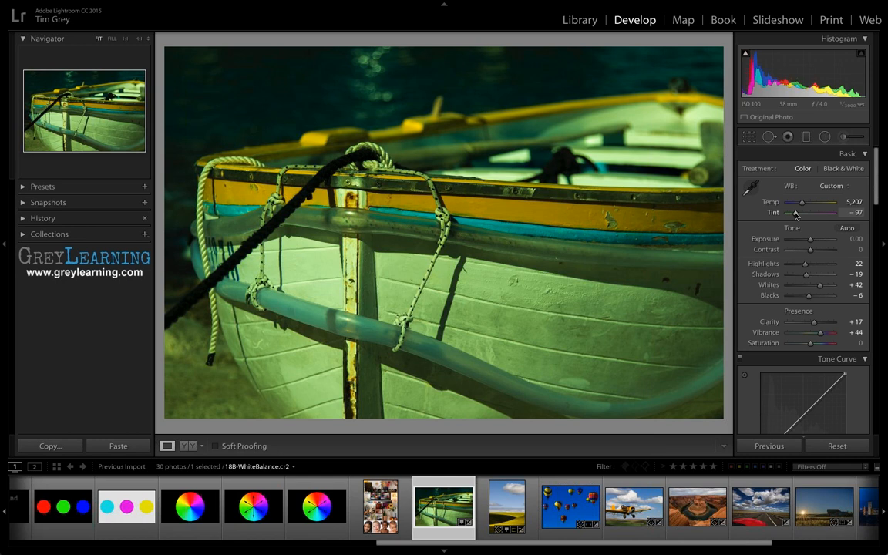
mouse_move(795, 215)
mouse_down()
mouse_move(836, 216)
mouse_move(791, 216)
mouse_up()
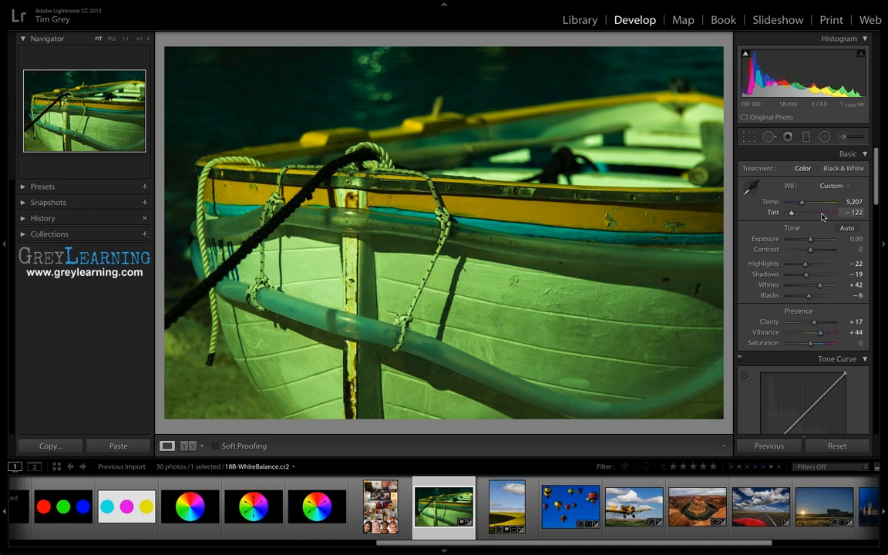
scroll(822, 217, down, 5)
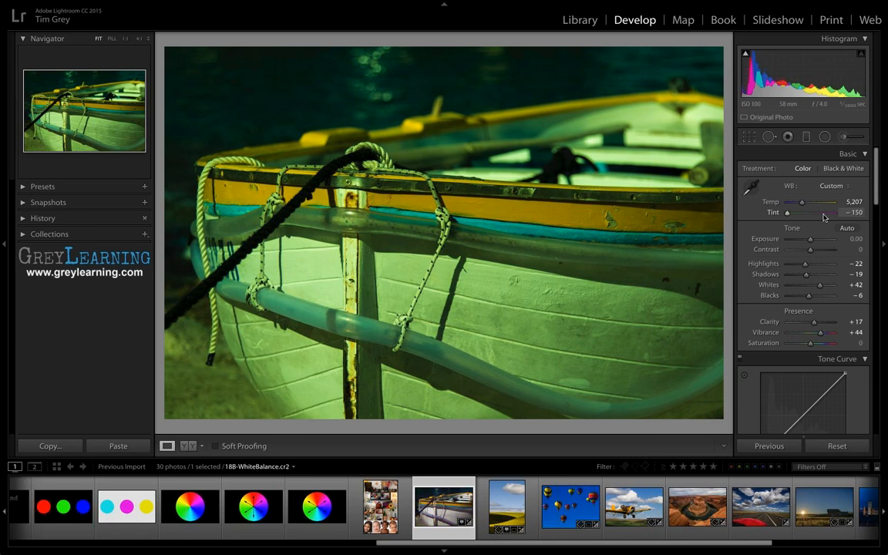
click(809, 216)
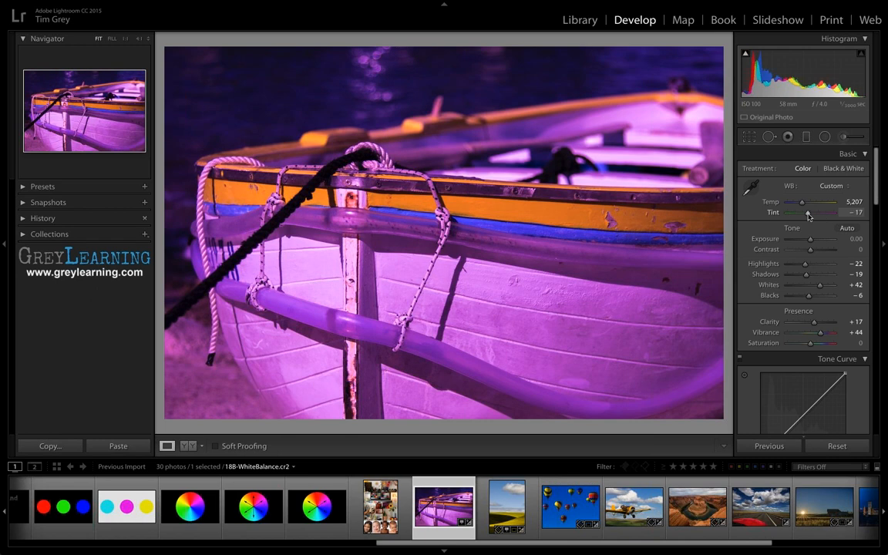
drag(809, 216, 810, 217)
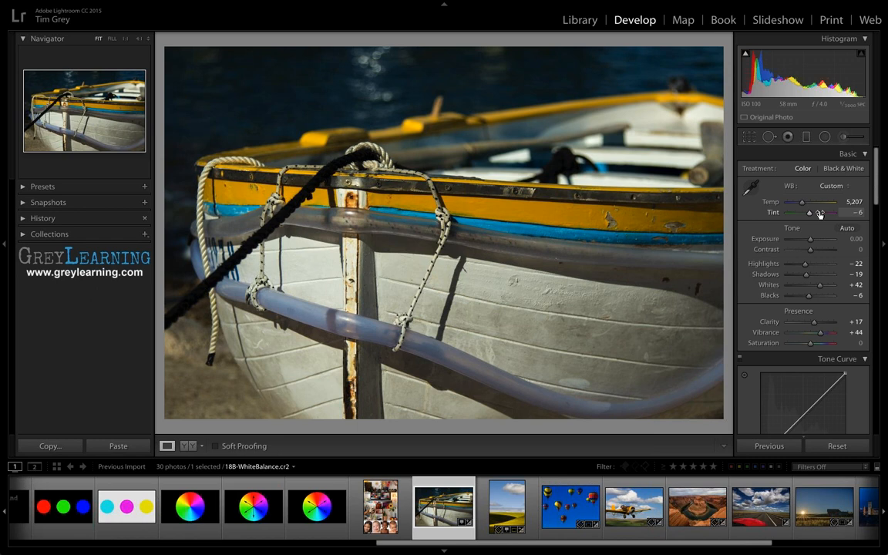
- Vary the boat photo's Tint in small and large increments between −6 and +44, ending at +6
click(855, 212)
key(Up)
key(Up)
key(Down)
key(shift+Up)
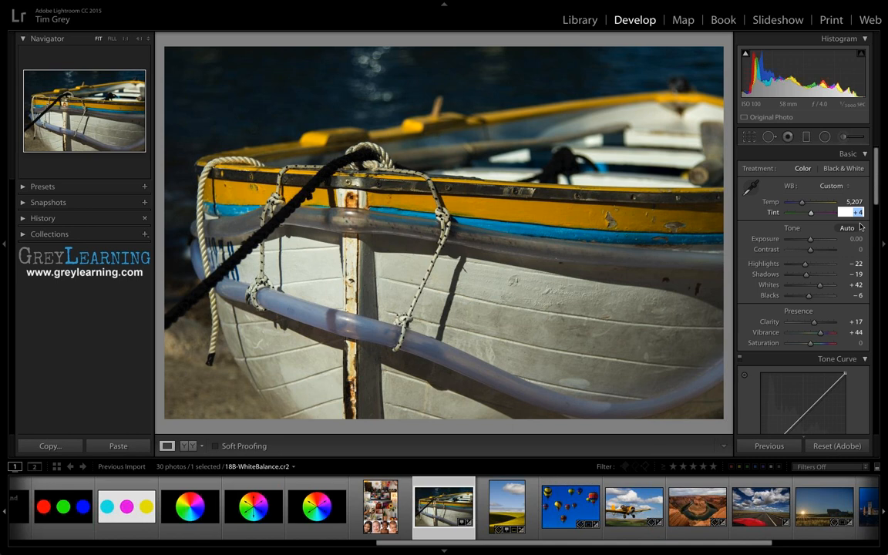
key(shift+Up)
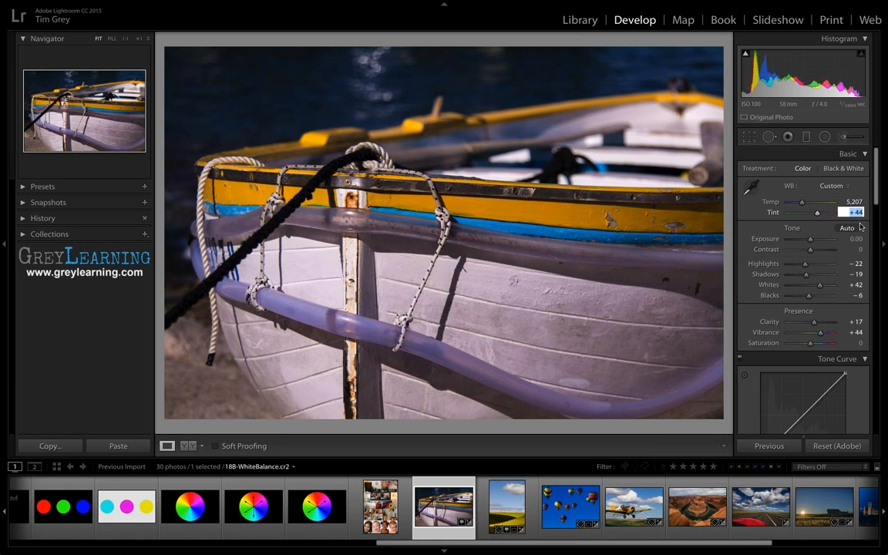
key(shift+Down)
key(shift+Down)
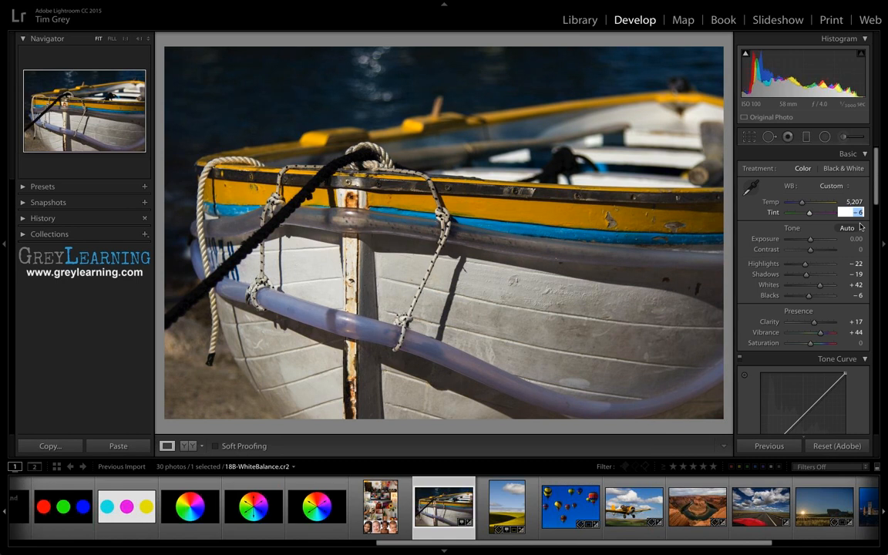
key(shift+Down)
key(shift+Up)
key(shift+Up)
key(Up)
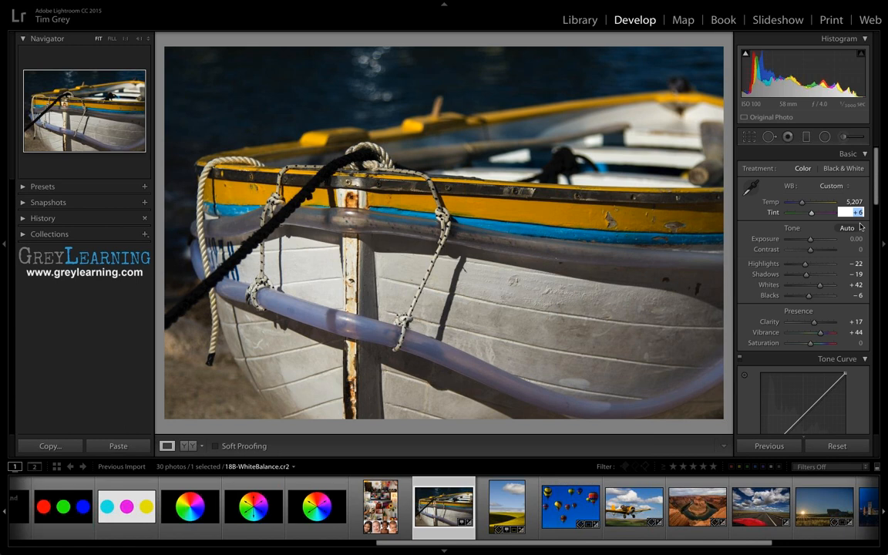
- Raise the Tint step by step to +47 to exaggerate the magenta cast
key(Up)
key(Up)
key(Up)
key(Up)
key(Up)
key(Up)
key(shift+Up)
key(shift+Up)
key(shift+Up)
key(shift+Up)
key(shift+Up)
key(shift+Up)
key(shift+Up)
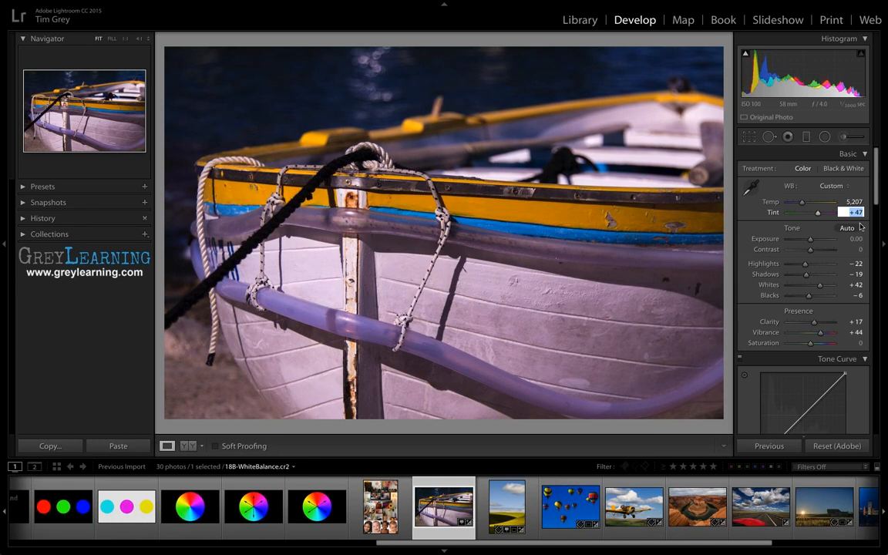
- Lower the Tint in large increments to +7
key(shift+Down)
key(shift+Down)
key(shift+Down)
key(shift+Down)
key(shift+Down)
key(shift+Down)
key(shift+Down)
key(shift+Down)
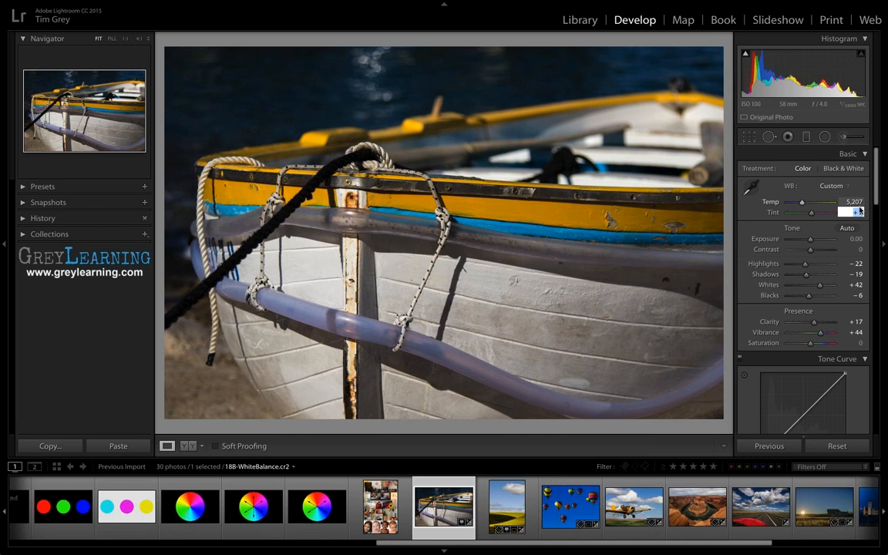
- Raise the Temp in increments to 6,507 to try a much warmer rendering of the boat
key(shift+Tab)
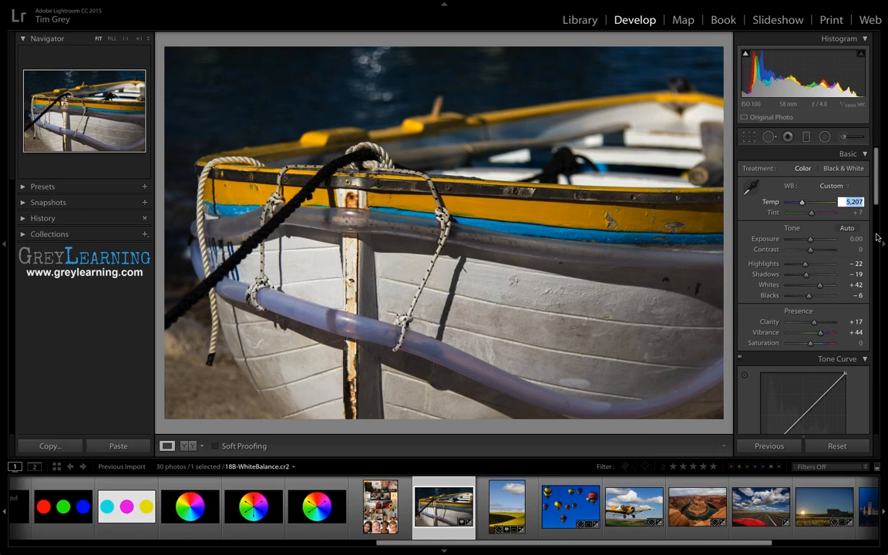
key(Up)
key(shift+Up)
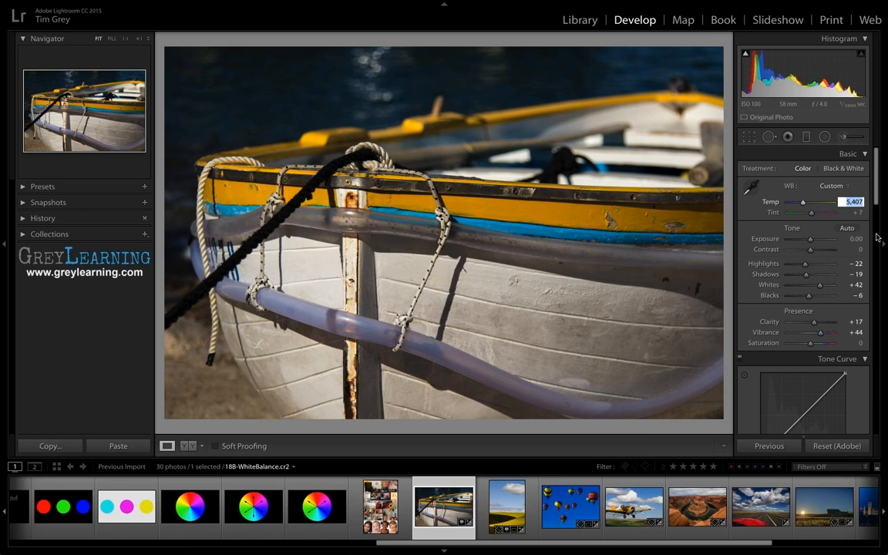
key(shift+Up)
key(shift+Up)
key(shift+Up)
key(shift+Up)
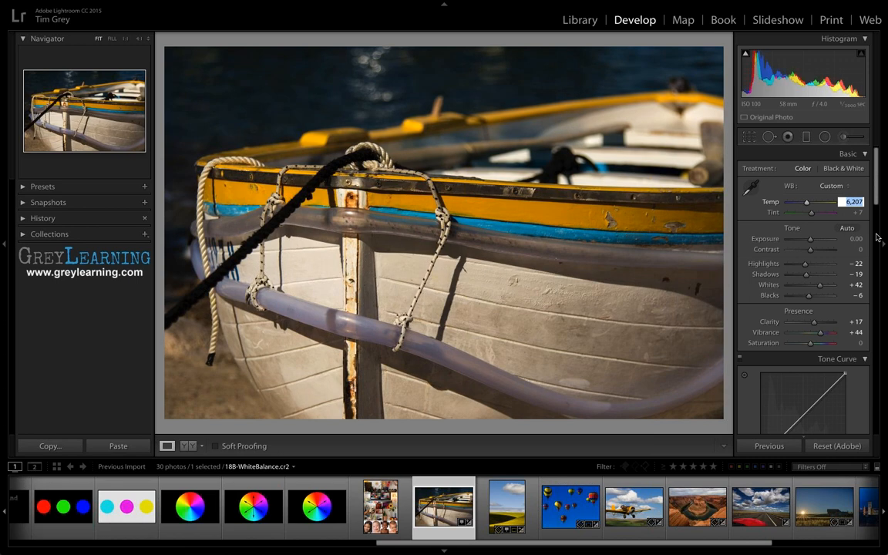
key(shift+Up)
key(shift+Up)
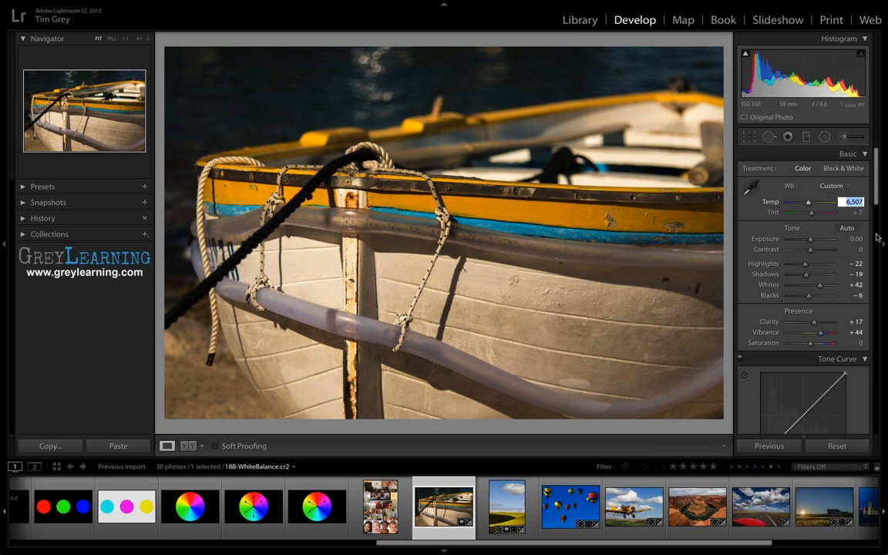
- Lower the Temp in increments to 5,557 for a slightly warm boat photo
key(shift+Down)
key(shift+Down)
key(shift+Down)
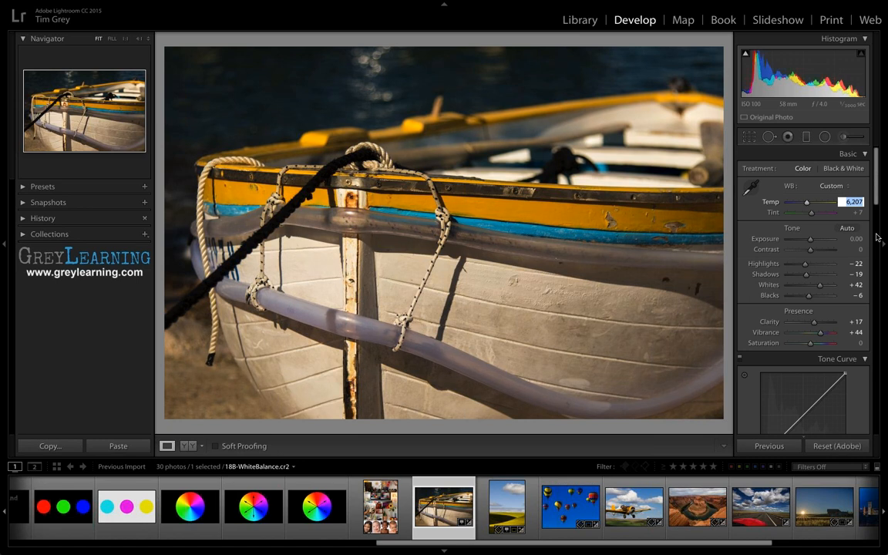
key(shift+Down)
key(shift+Down)
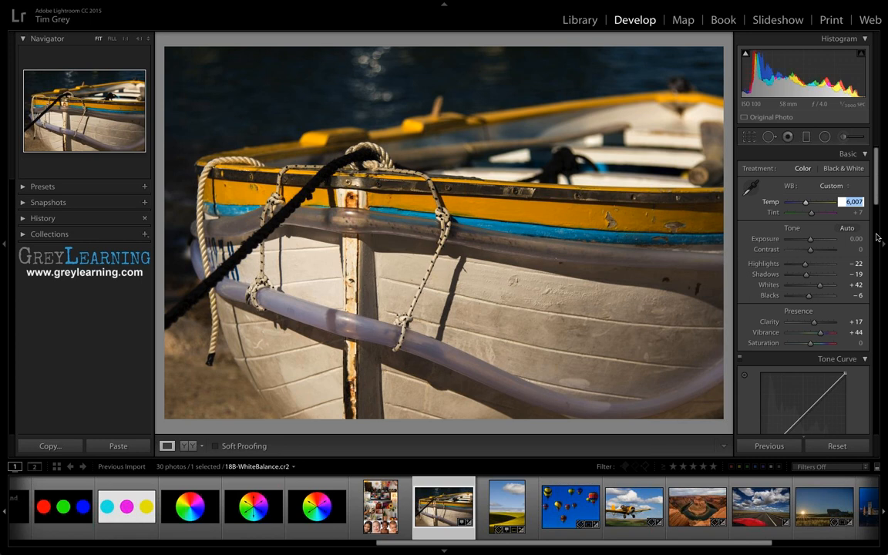
key(shift)
key(shift+Down)
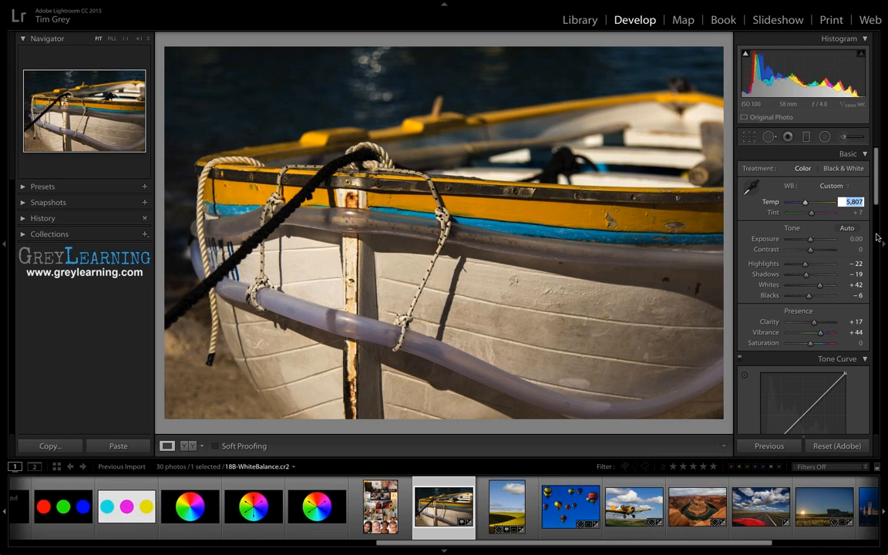
key(shift+Down)
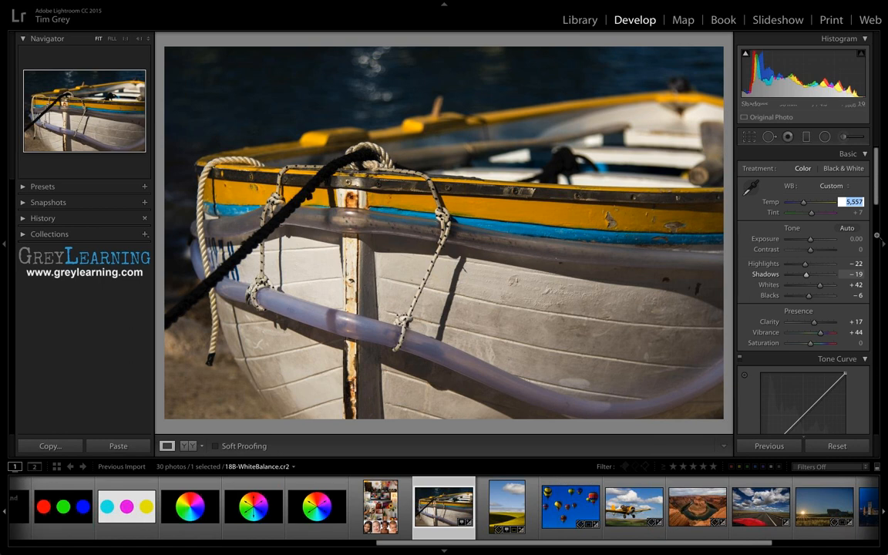
- Open 19-VibranceSaturation.cr2, try its Saturation at +92 and strongly desaturated, and return it to 0
click(508, 506)
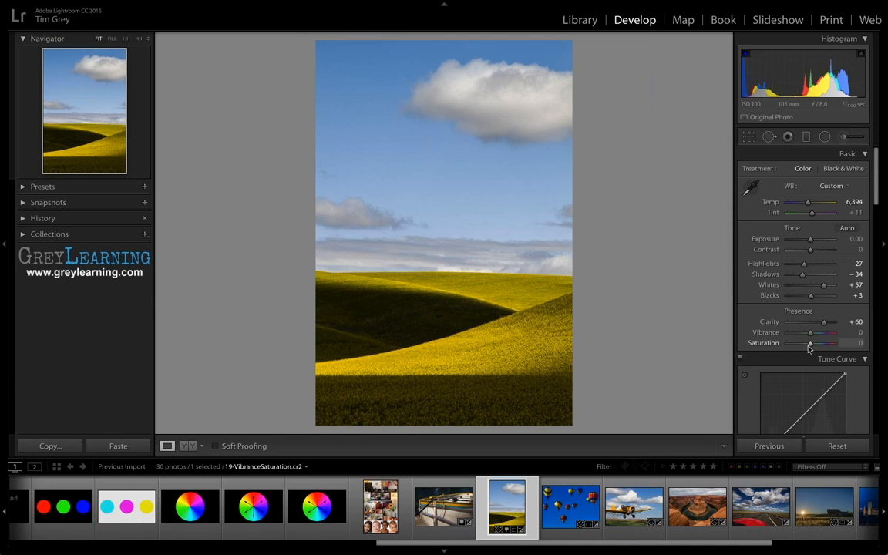
drag(810, 343, 831, 344)
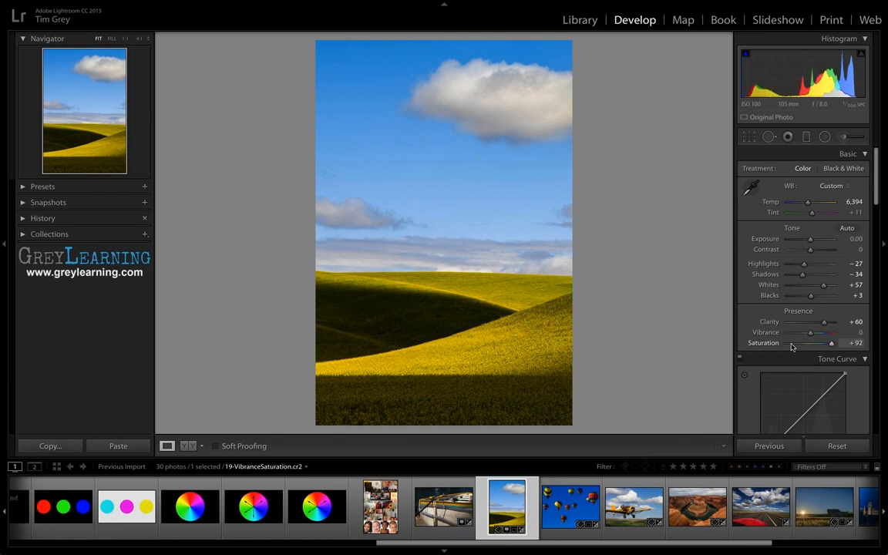
click(792, 344)
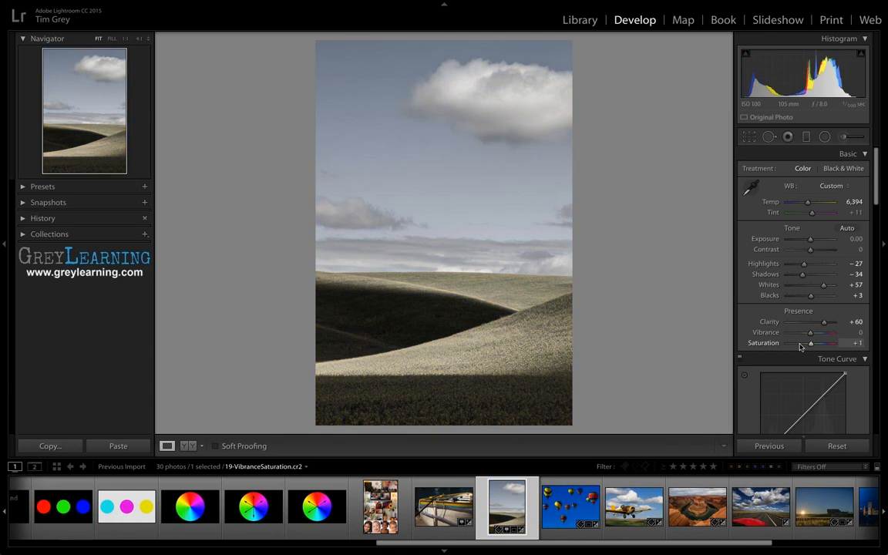
click(810, 345)
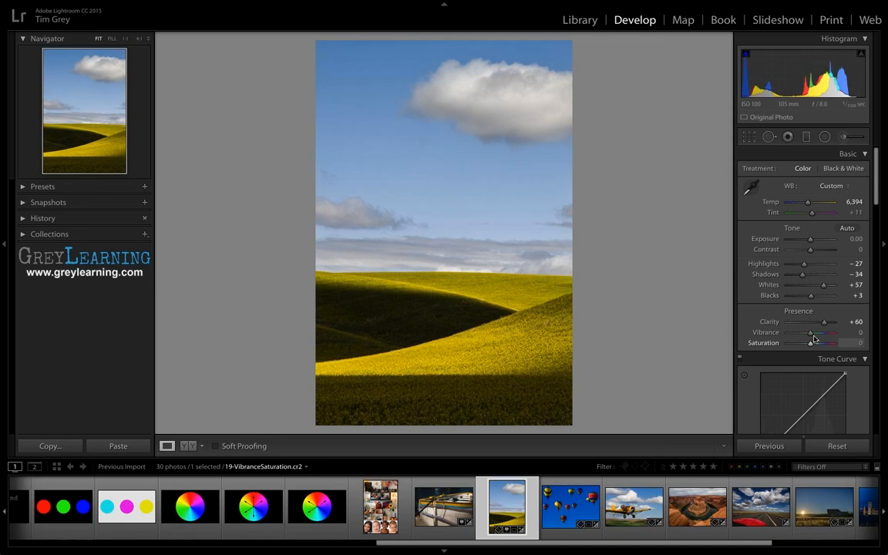
- Set the landscape photo's Vibrance to +68
click(812, 332)
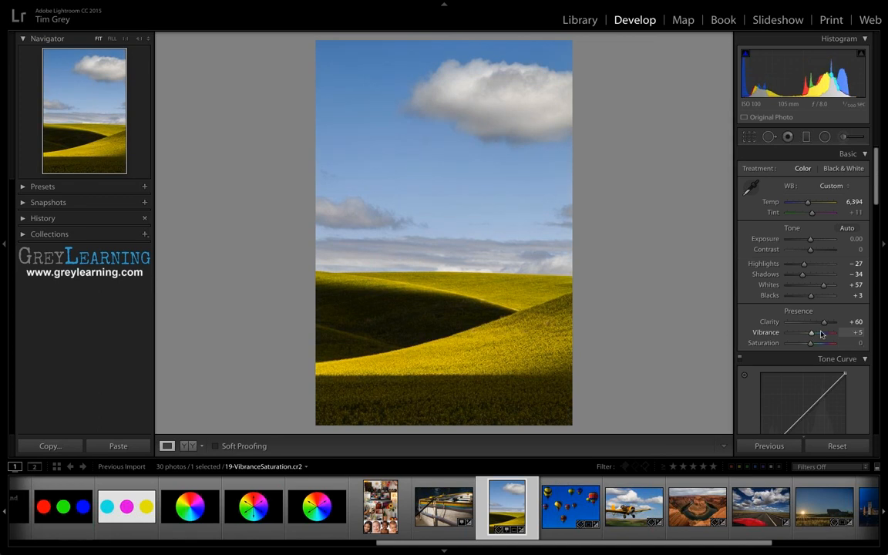
click(826, 334)
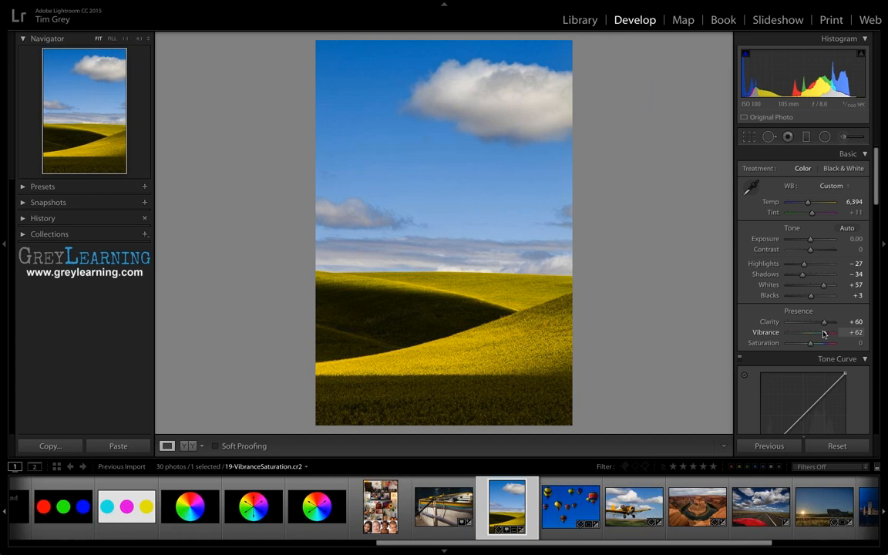
key(shift+Up)
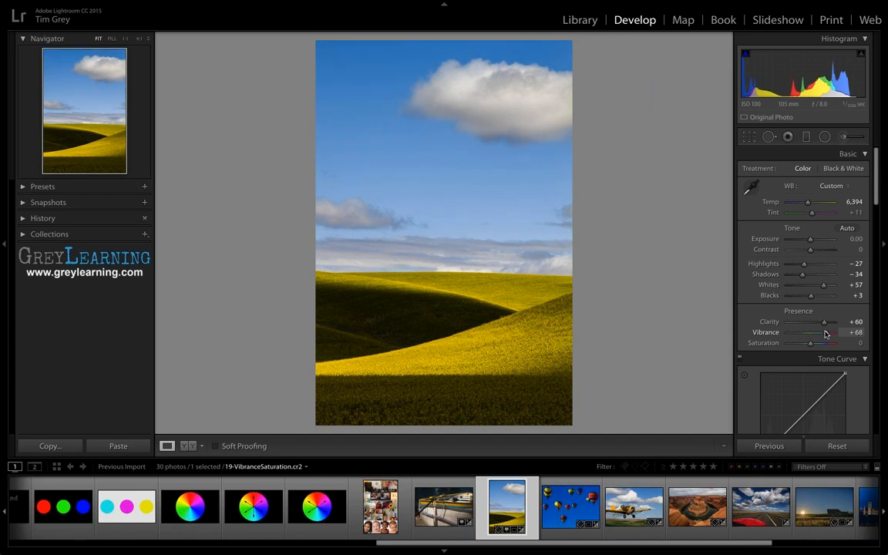
click(826, 333)
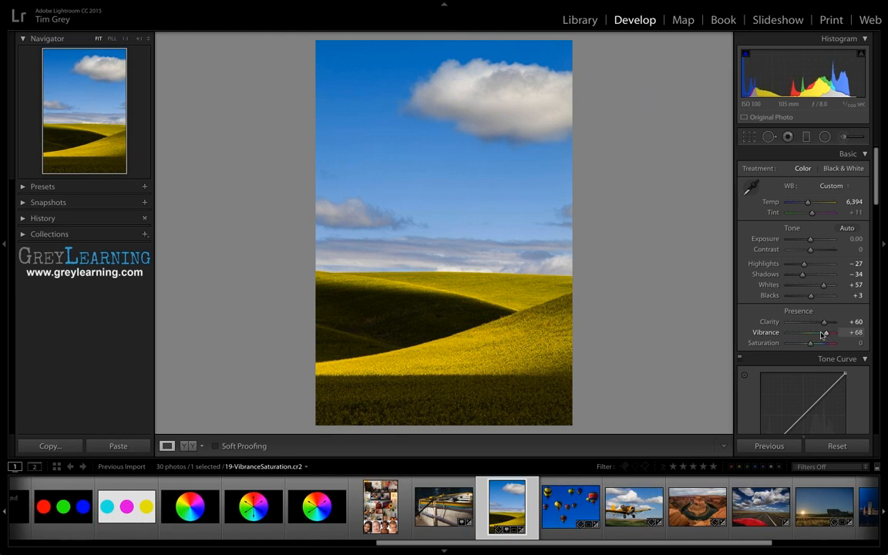
- Set the landscape photo's Vibrance to +90 and Saturation to −20
drag(823, 334, 832, 334)
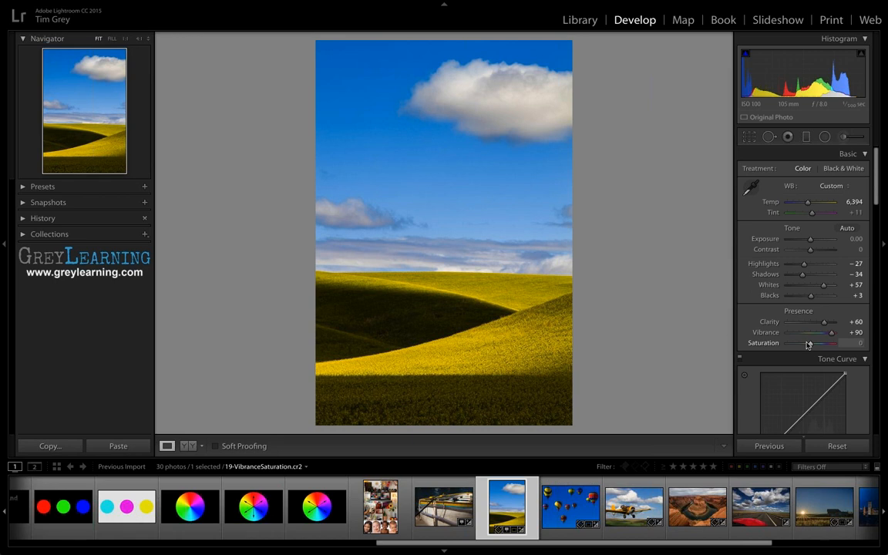
drag(809, 345, 805, 344)
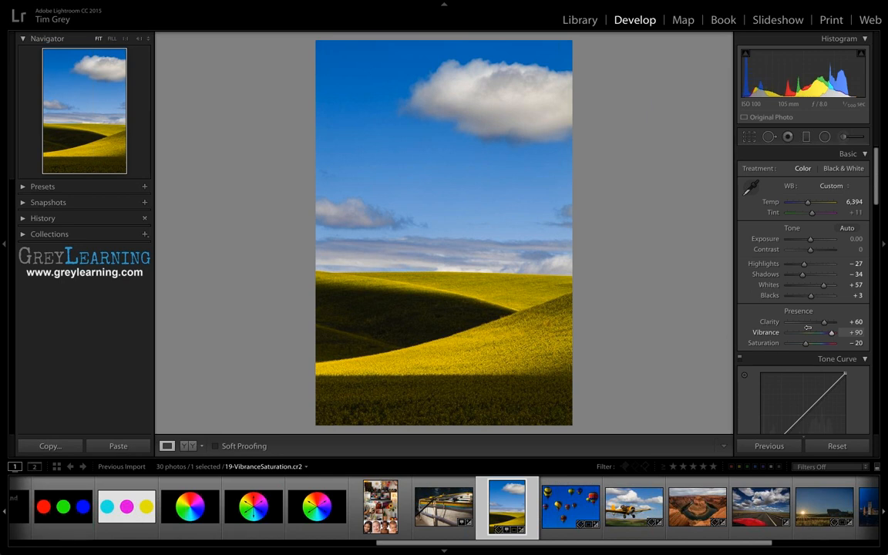
- Try the Auto white balance on the landscape photo, and set Temp to 6,015 and Tint to +1
click(832, 186)
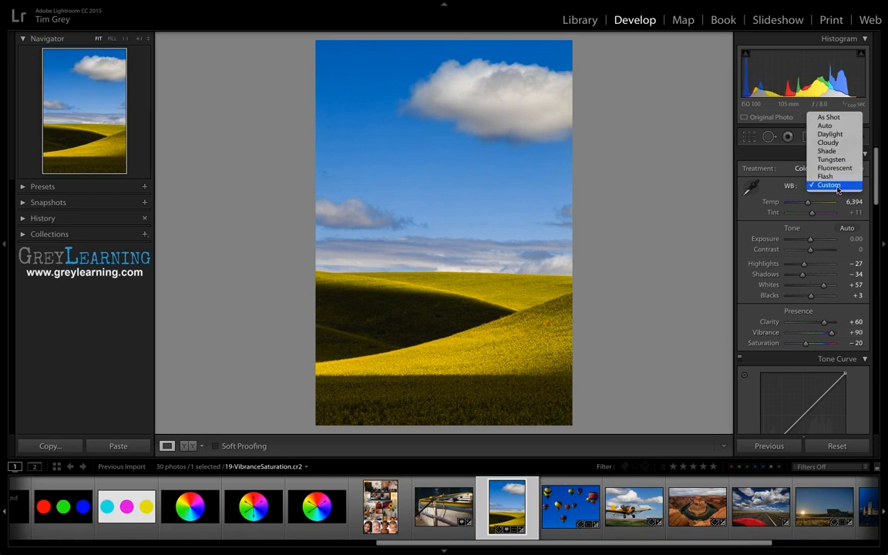
click(848, 126)
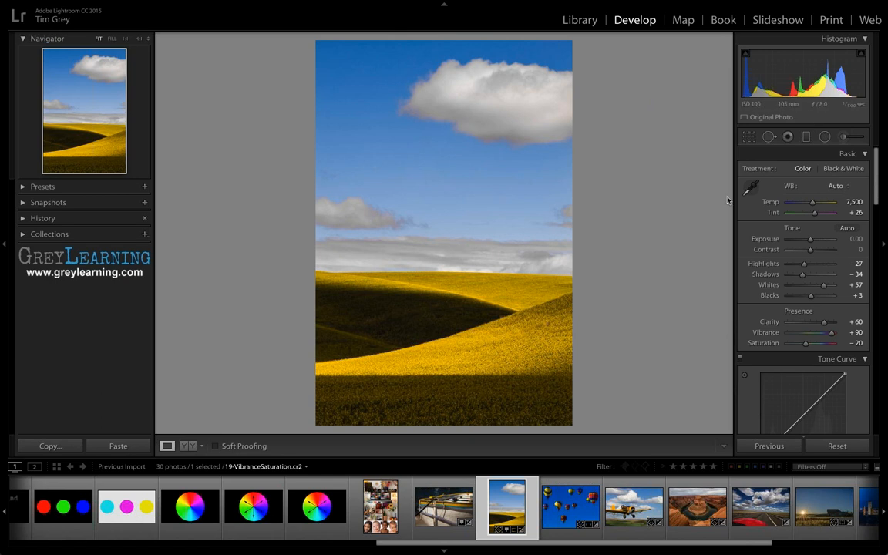
click(833, 187)
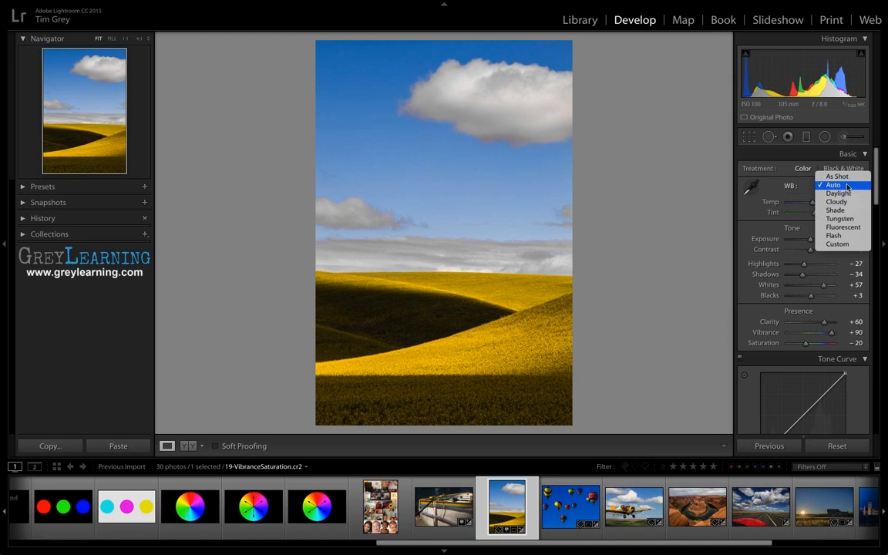
click(836, 209)
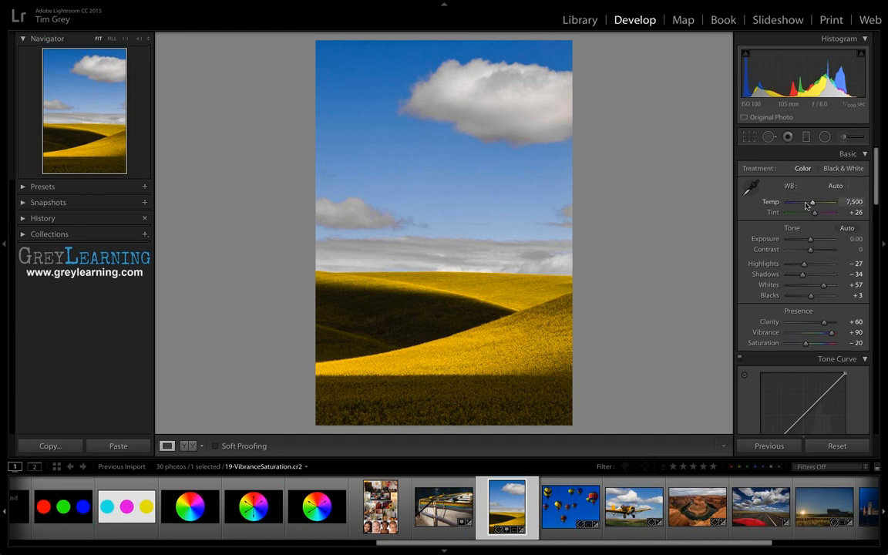
click(806, 203)
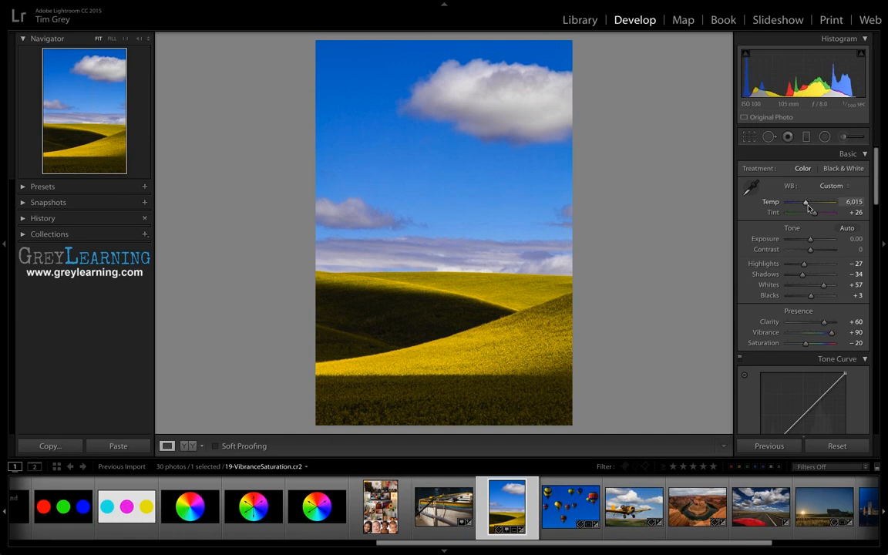
drag(811, 212, 810, 217)
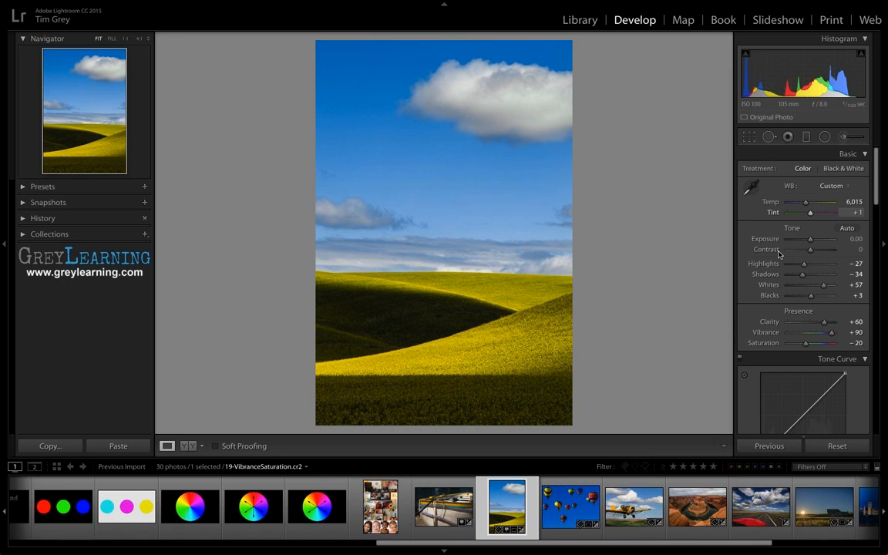
- Open 20-ToneCurveColor.cr2 and switch its Tone Curve to the region sliders and back to point curve editing
click(560, 503)
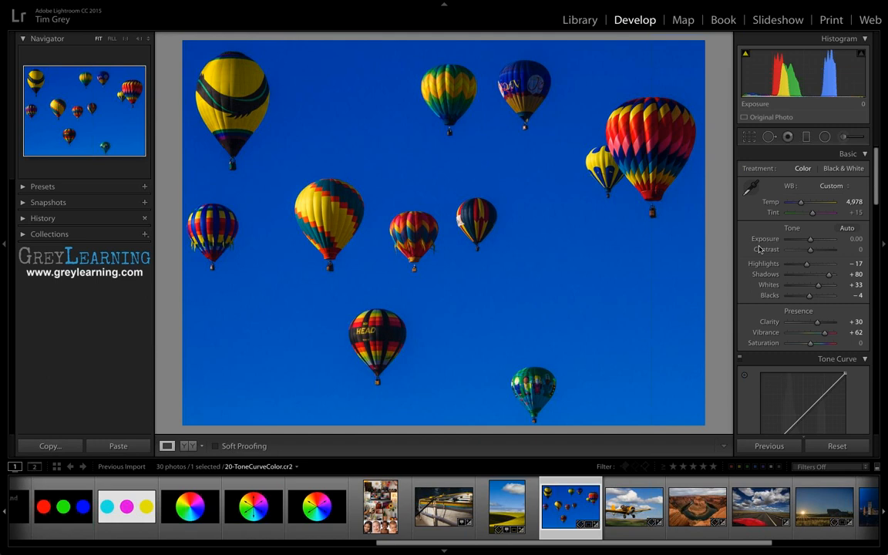
scroll(759, 249, down, 5)
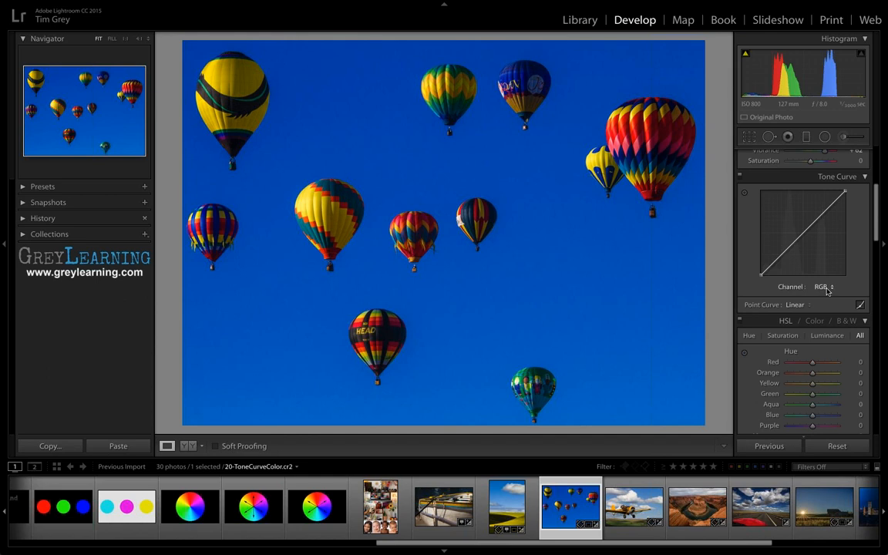
click(826, 287)
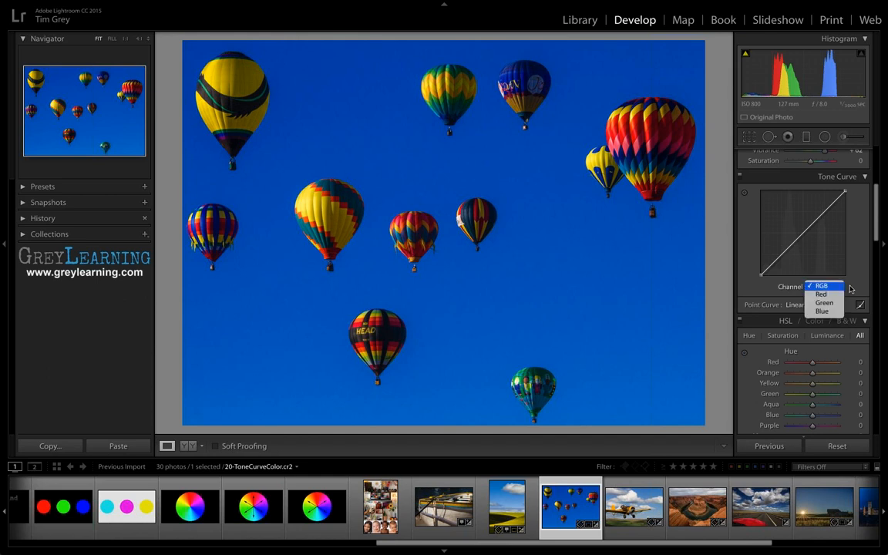
click(851, 290)
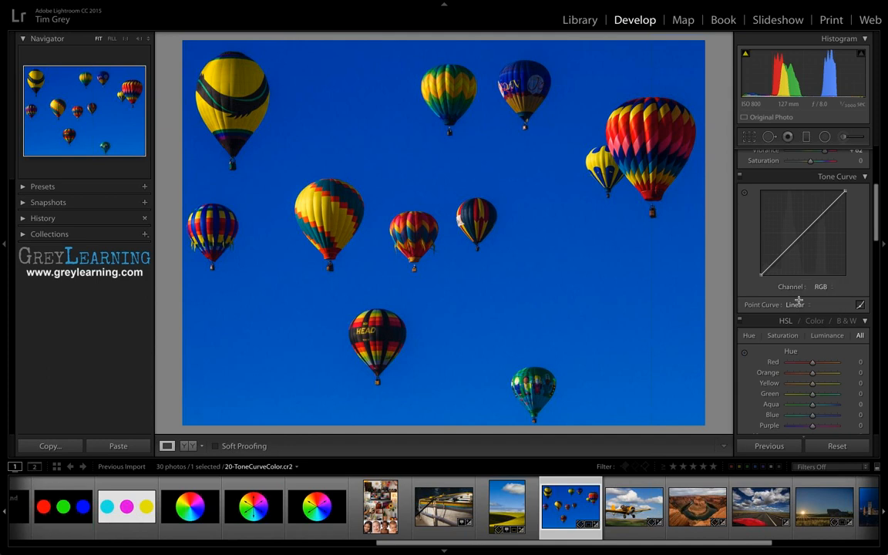
click(860, 305)
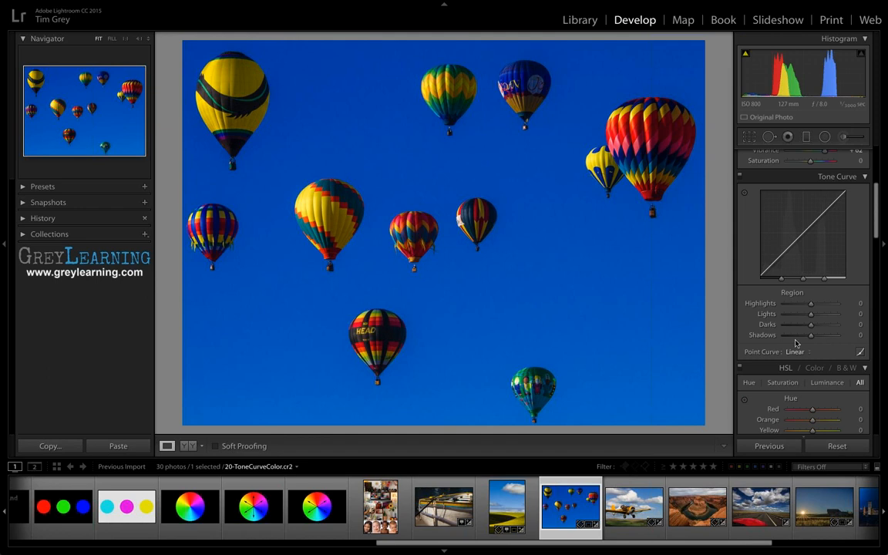
click(861, 353)
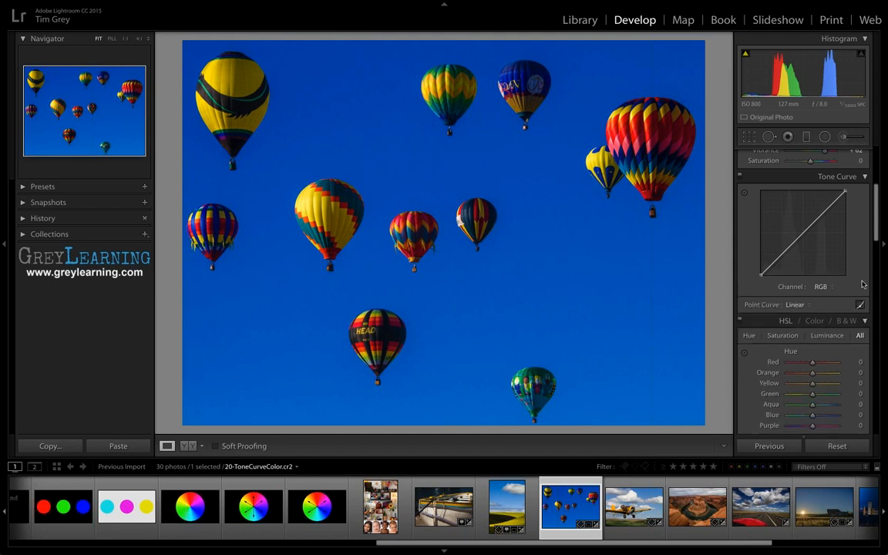
- Add a midtone point to the Green channel curve, try it strongly lowered and raised, and leave it slightly below the diagonal
click(821, 286)
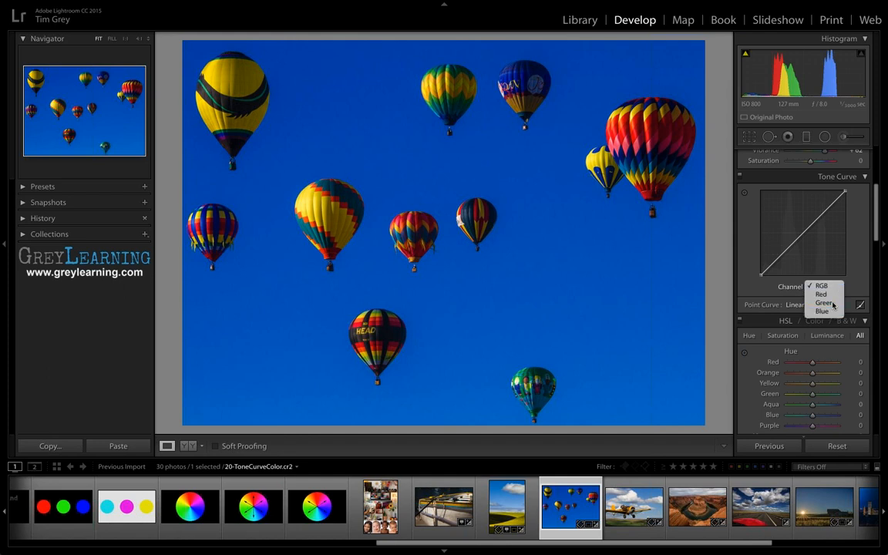
click(825, 303)
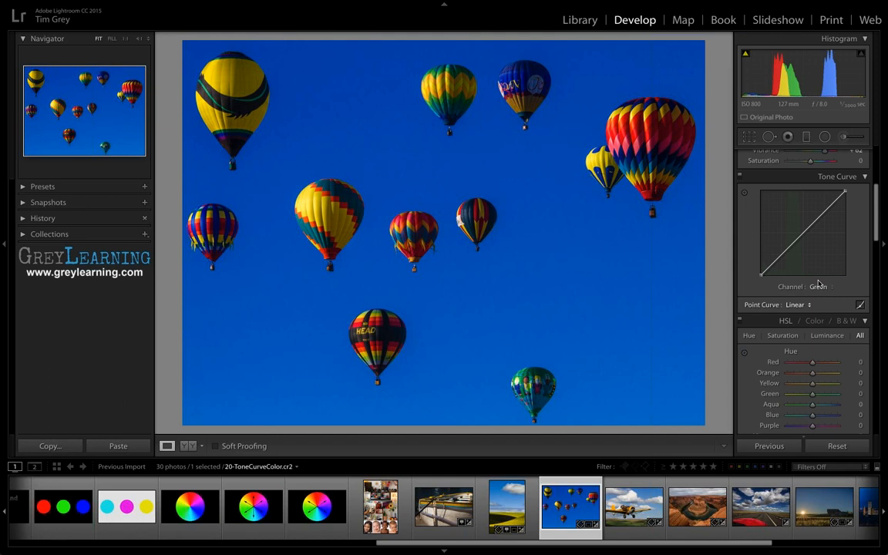
click(801, 234)
drag(801, 189, 807, 245)
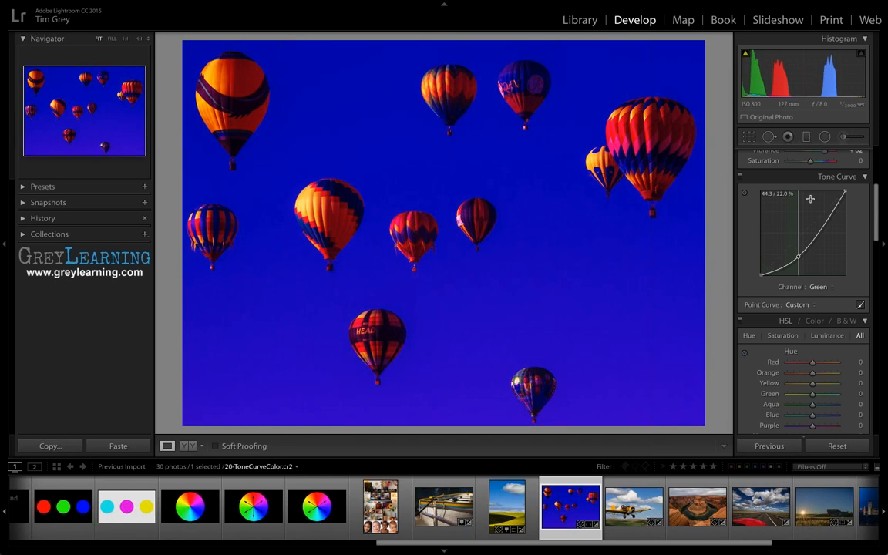
mouse_move(811, 199)
mouse_down()
mouse_move(826, 142)
mouse_move(827, 195)
mouse_move(803, 230)
mouse_up()
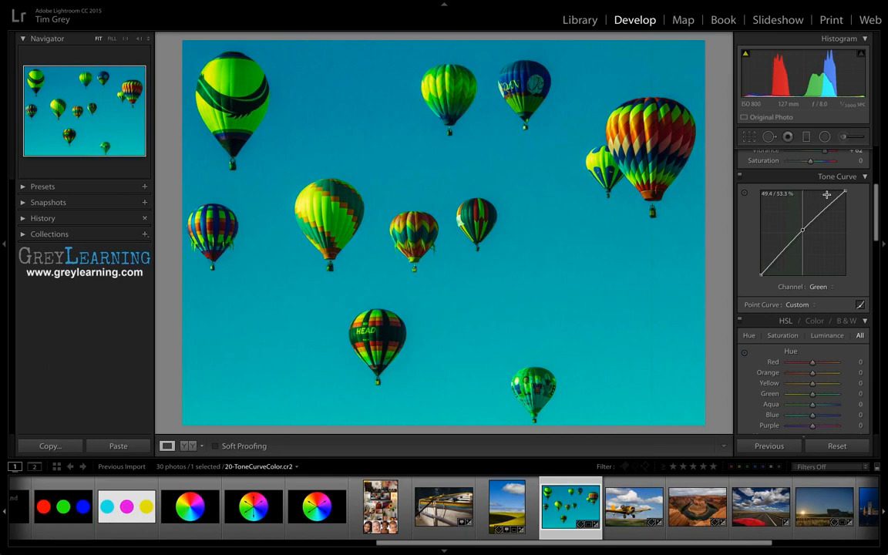
mouse_move(827, 195)
mouse_down()
mouse_move(827, 165)
mouse_move(829, 178)
mouse_up()
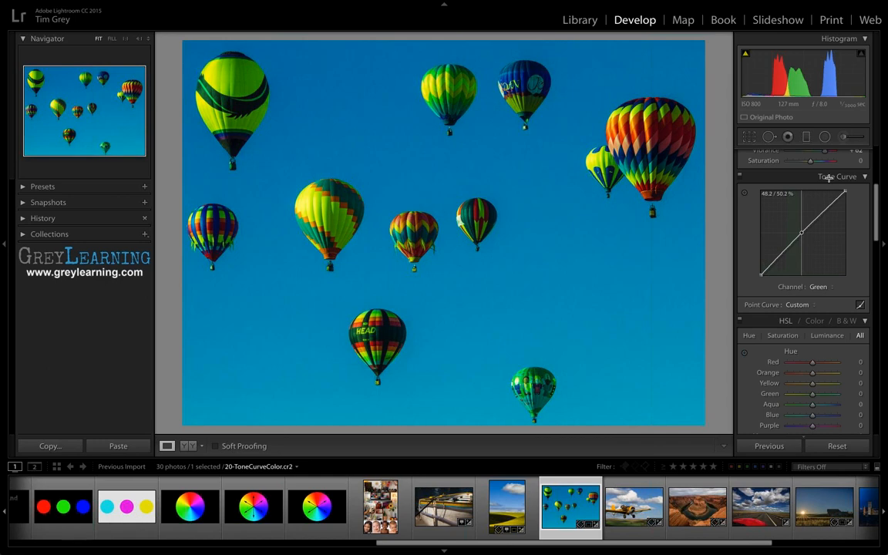
drag(802, 232, 802, 252)
drag(829, 178, 829, 152)
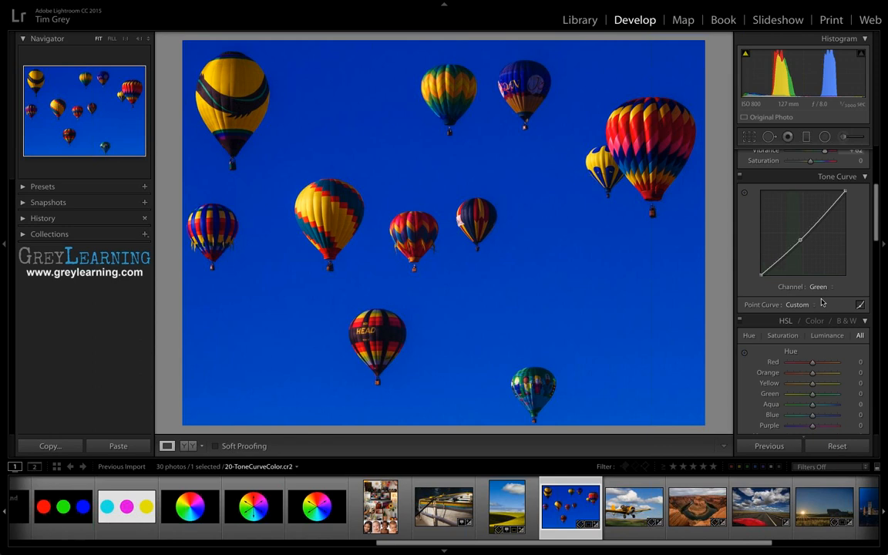
- Select the Blue channel curve, try its point at 48.2 / 74.5 % and 31.4 / 12.9 %, and move it into the lowered highlights
click(822, 299)
drag(802, 236, 803, 197)
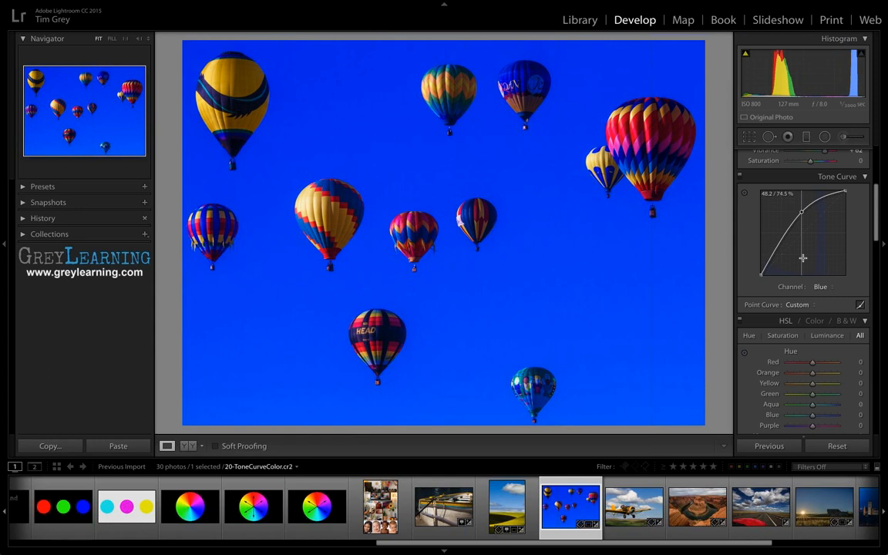
drag(803, 258, 774, 268)
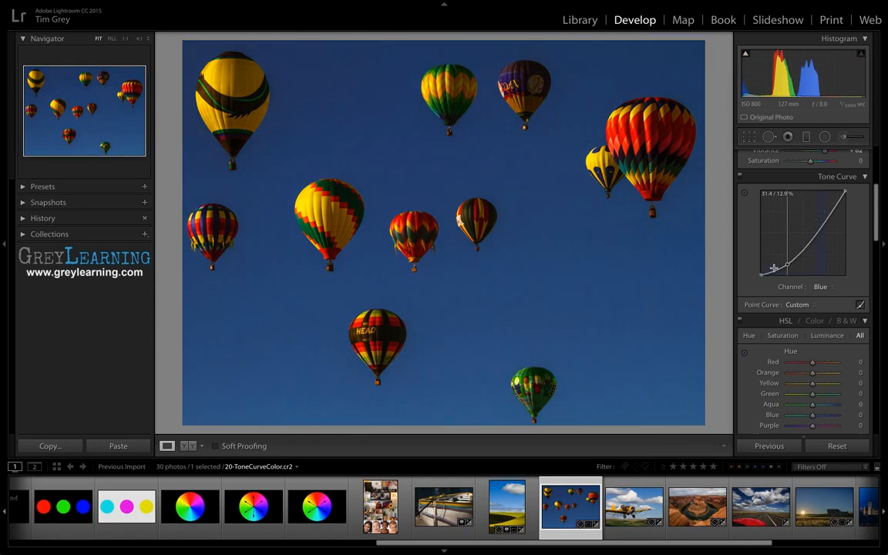
drag(774, 267, 880, 162)
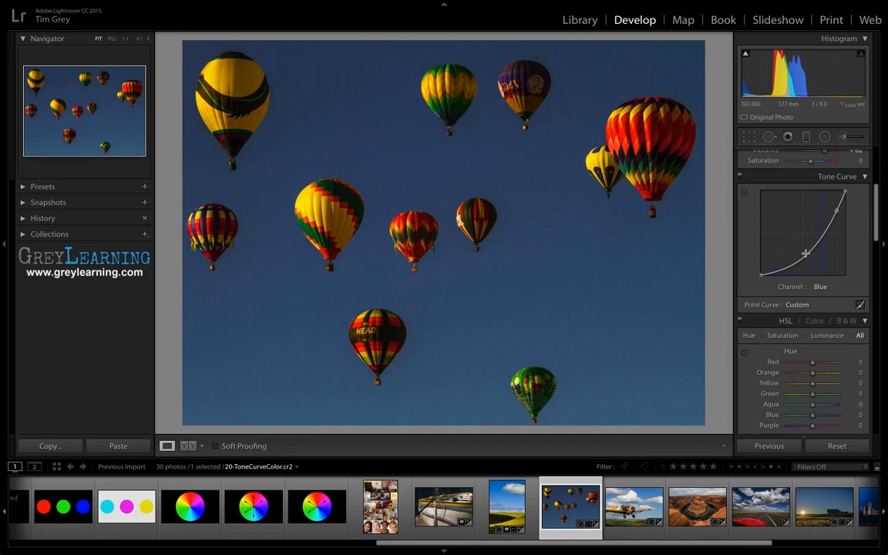
- Add a shadow point to the Blue curve and shape an S-curve with highlights above and shadows below the diagonal
drag(806, 253, 773, 211)
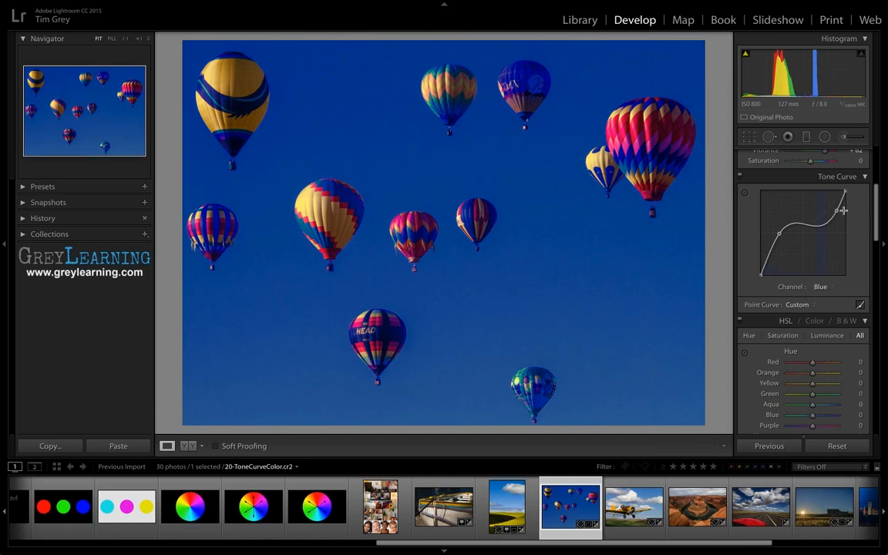
drag(837, 210, 830, 217)
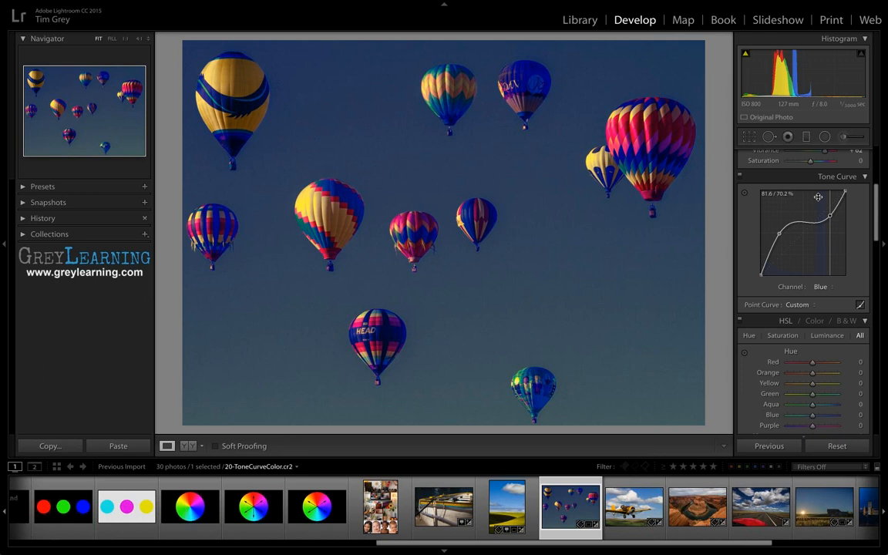
drag(831, 216, 822, 209)
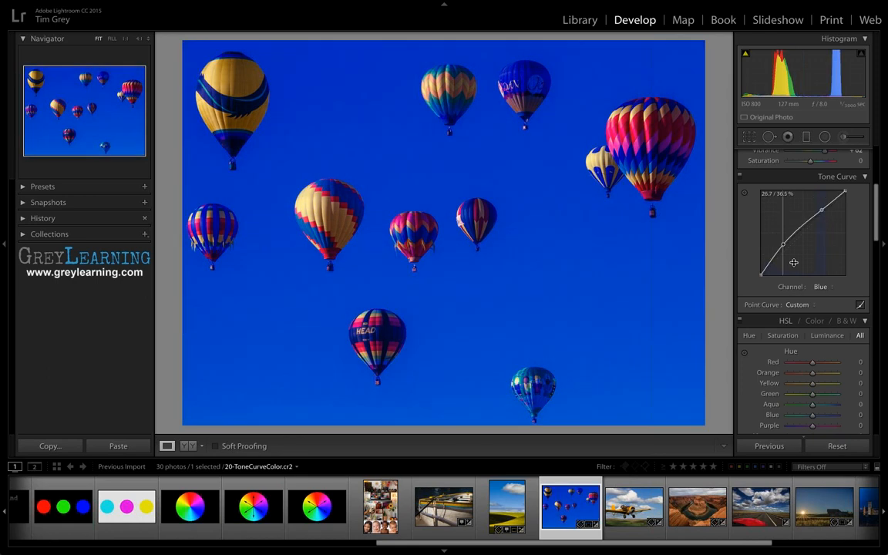
drag(794, 263, 796, 265)
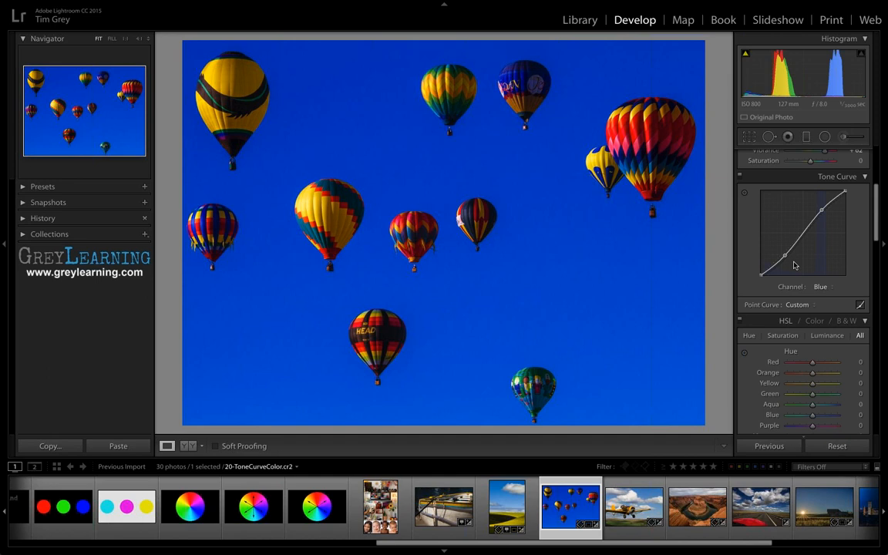
- Open 21-HSLColor.cr2, bring all its HSL Hue, Saturation and Luminance sliders into view and collapse the Histogram
click(641, 502)
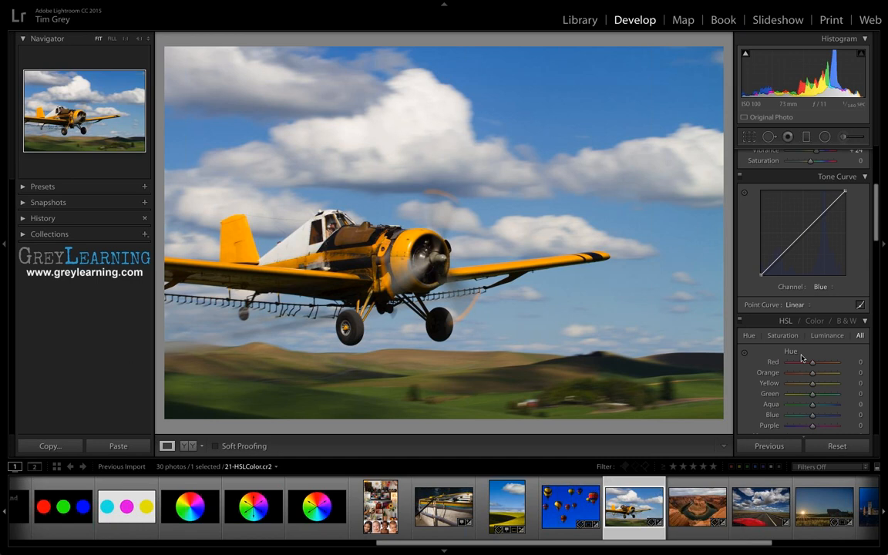
scroll(802, 357, down, 3)
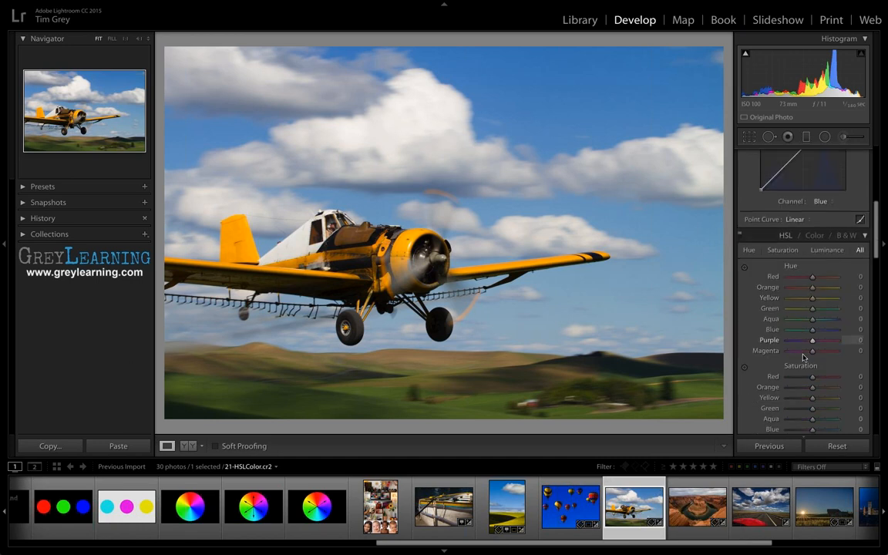
scroll(804, 357, down, 3)
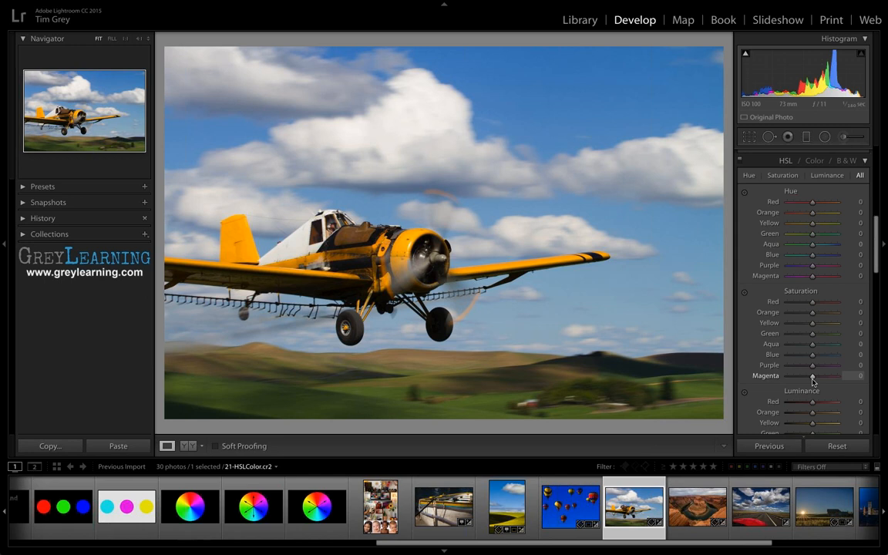
scroll(814, 382, down, 3)
click(824, 38)
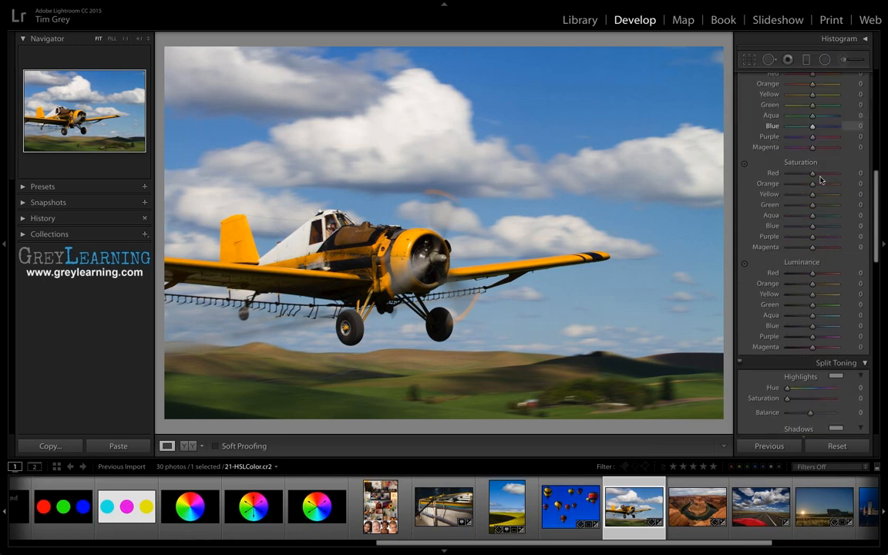
scroll(821, 180, up, 2)
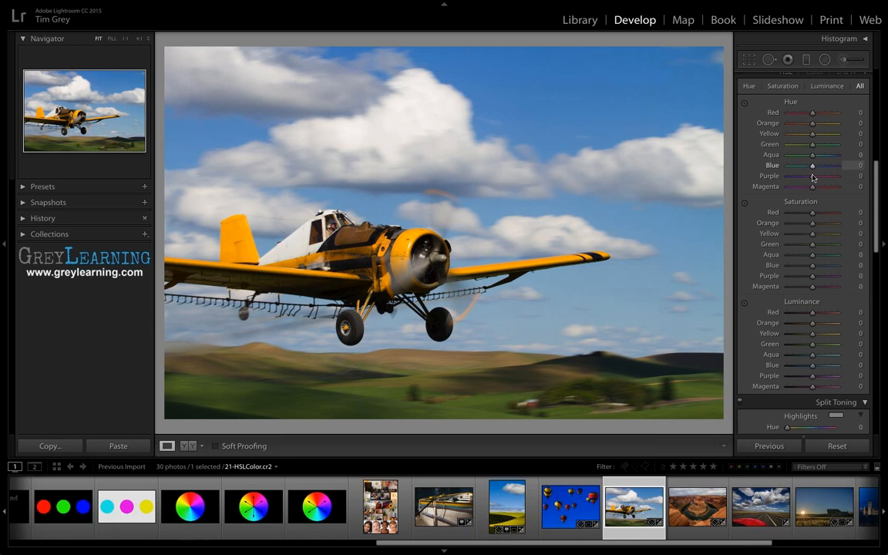
- Set the Purple and Blue Hue to +100 for the airplane photo, try Yellow Hue at −100 and return it to −3
drag(813, 177, 847, 168)
click(846, 167)
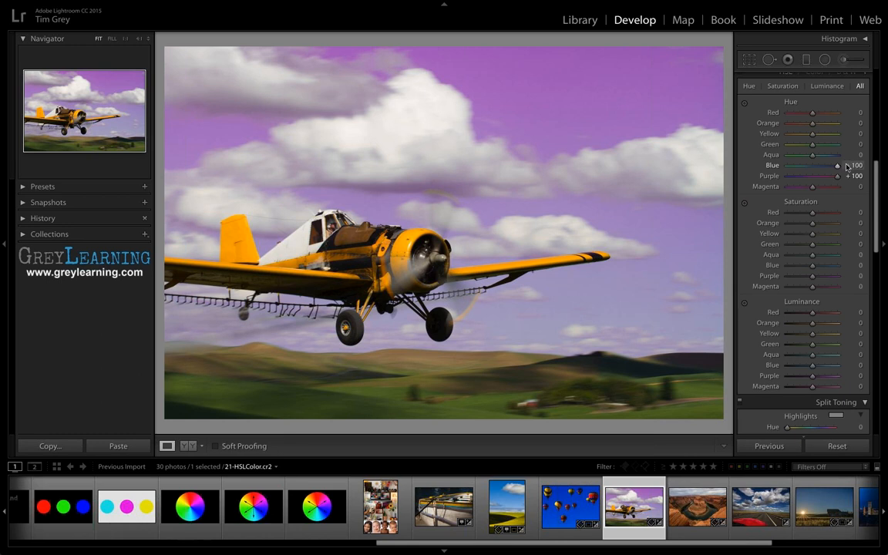
drag(812, 134, 786, 135)
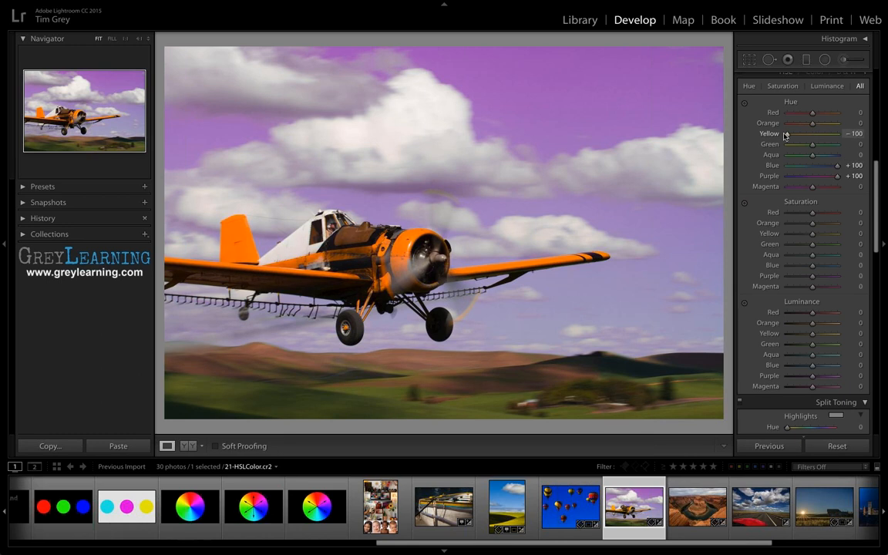
drag(786, 135, 818, 136)
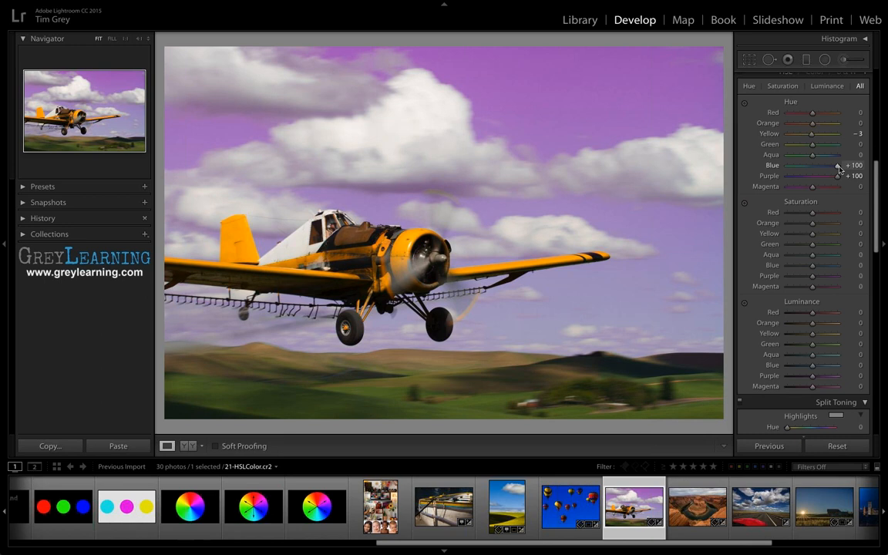
- Reset the airplane photo's Blue and Purple Hue to 0 and set its Yellow Hue to +20
double_click(839, 166)
double_click(838, 177)
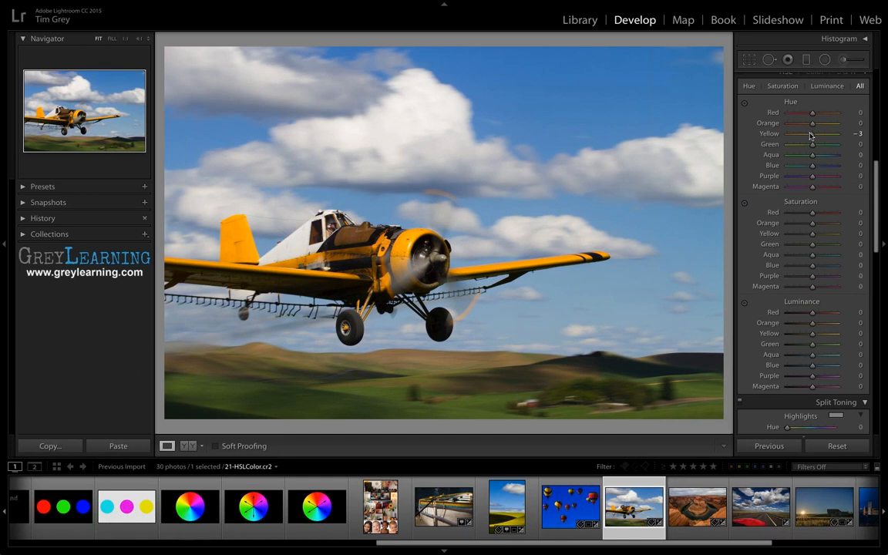
drag(810, 135, 818, 137)
- Try Yellow Saturation at −100, settle it at +79, and set Green Hue to +11 and Green Saturation to +31
drag(813, 233, 753, 233)
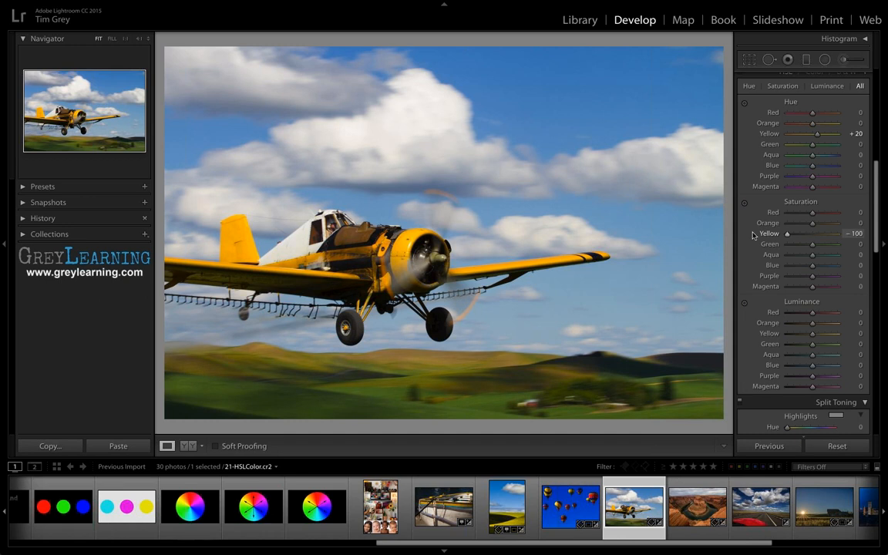
drag(832, 236, 833, 223)
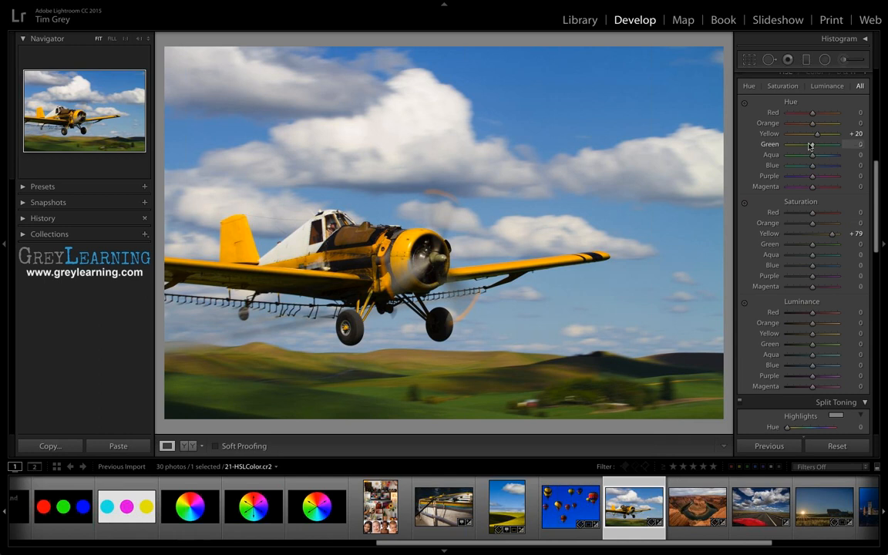
mouse_move(811, 145)
mouse_down()
mouse_move(798, 147)
mouse_move(815, 147)
mouse_up()
mouse_move(814, 249)
mouse_down()
mouse_move(833, 247)
mouse_move(819, 246)
mouse_up()
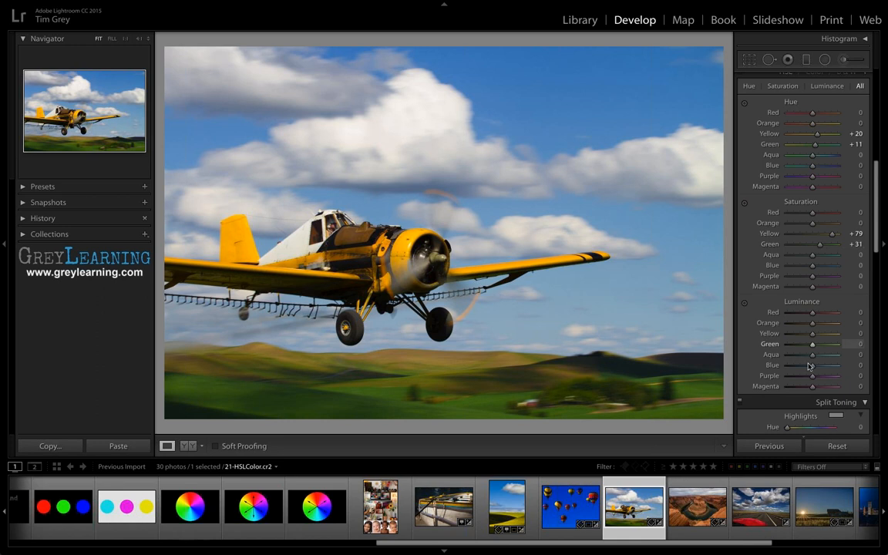
- Darken the sky with Blue Luminance, trying −41, −29 and −100 before settling at −33
click(802, 366)
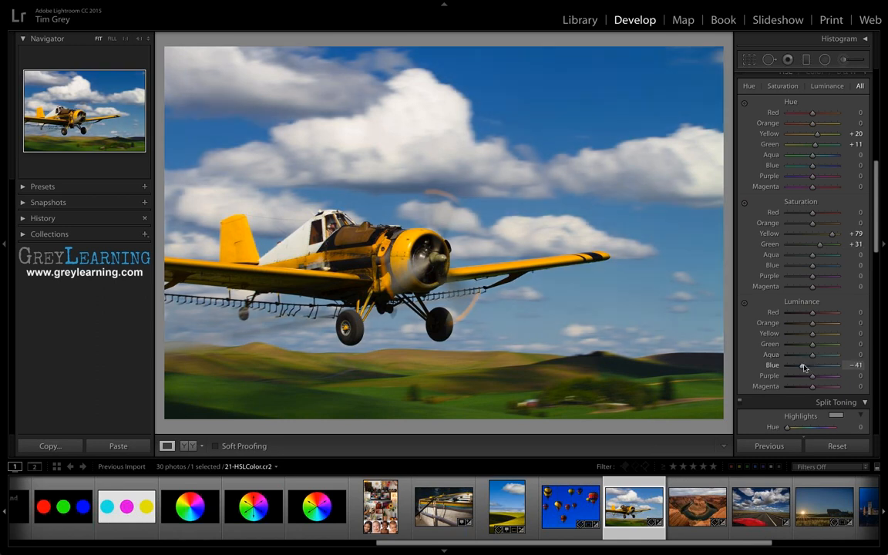
drag(804, 368, 802, 365)
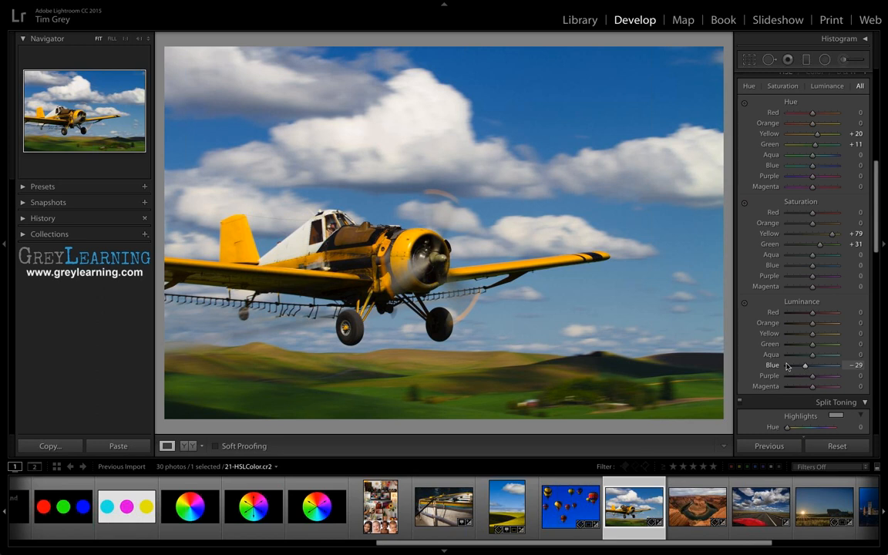
click(787, 364)
click(787, 366)
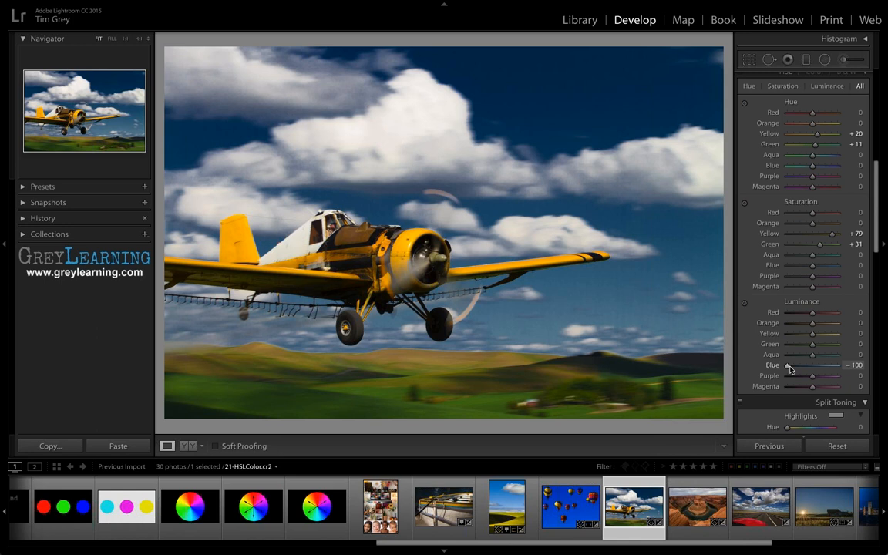
drag(789, 366, 806, 366)
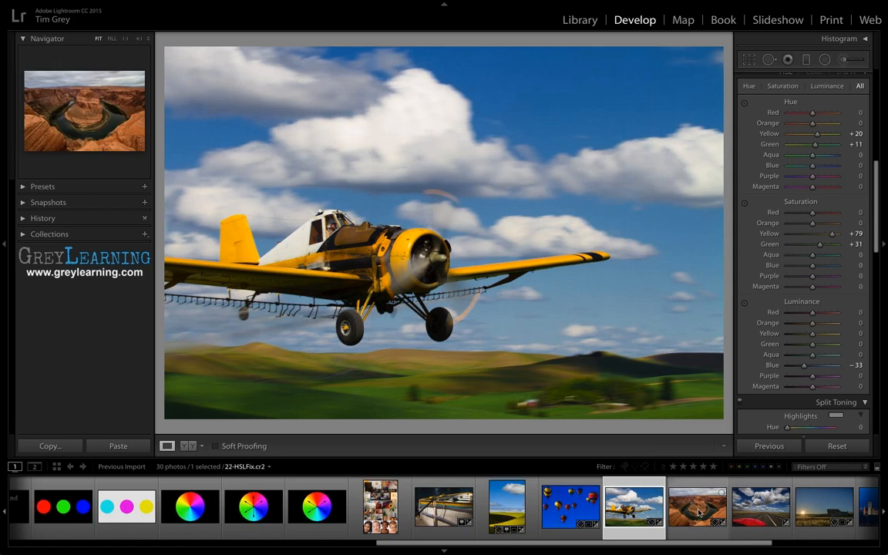
- In 22-HSLFix.cr2, try Purple and Magenta Saturation at +100 with a closer look at the haze, try −100, and leave both moderately negative
click(699, 513)
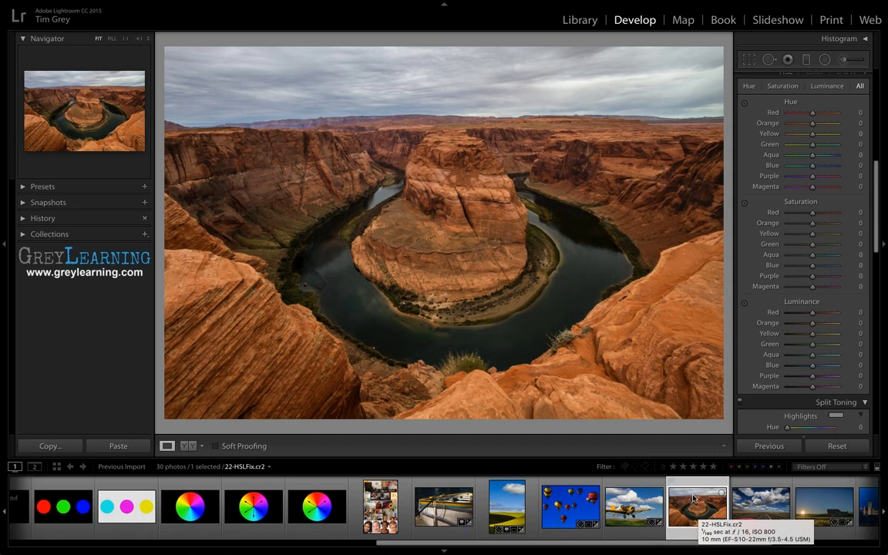
click(410, 209)
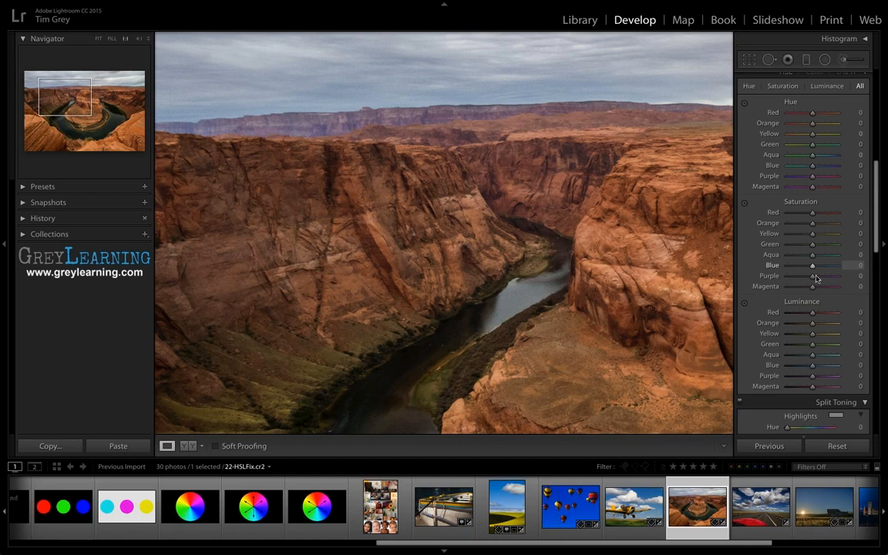
drag(813, 276, 838, 288)
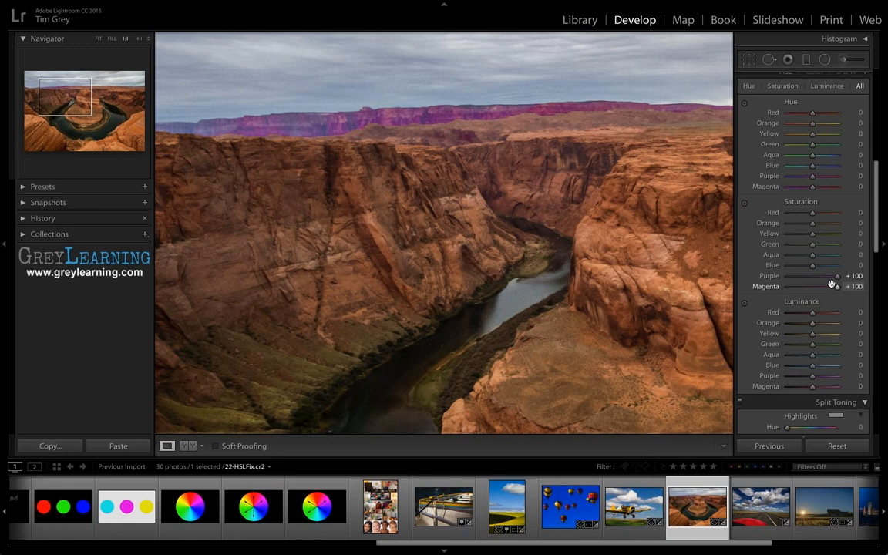
click(665, 290)
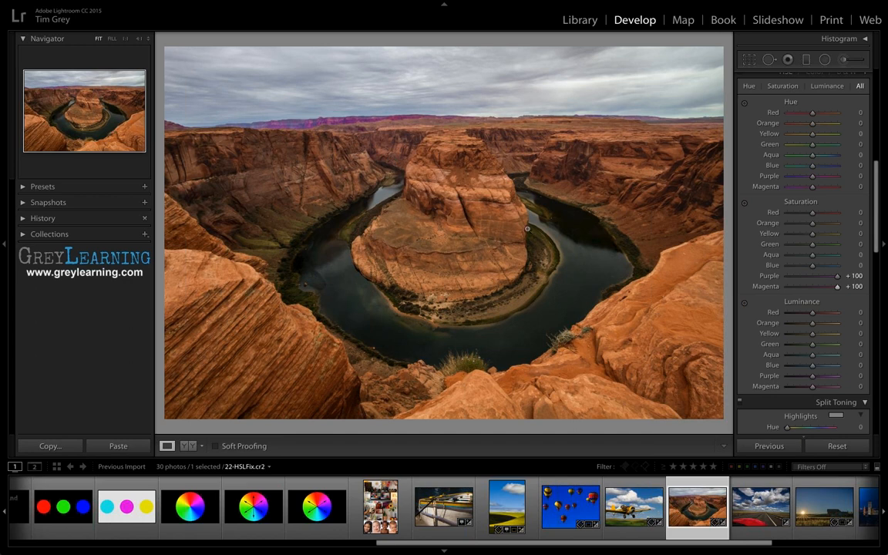
drag(837, 277, 763, 288)
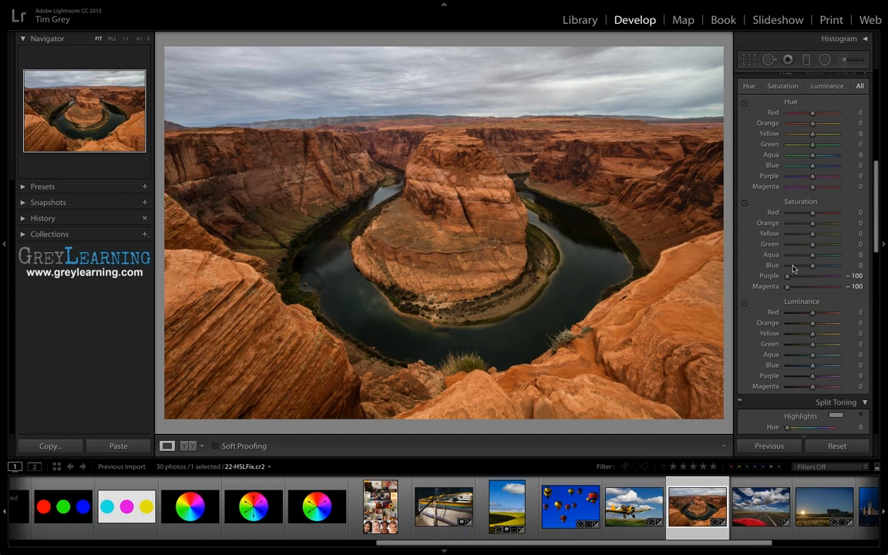
drag(788, 277, 805, 289)
- Open 23-Targeted.cr2, convert it to black and white, and set Red in the Black & White Mix to +31
click(755, 505)
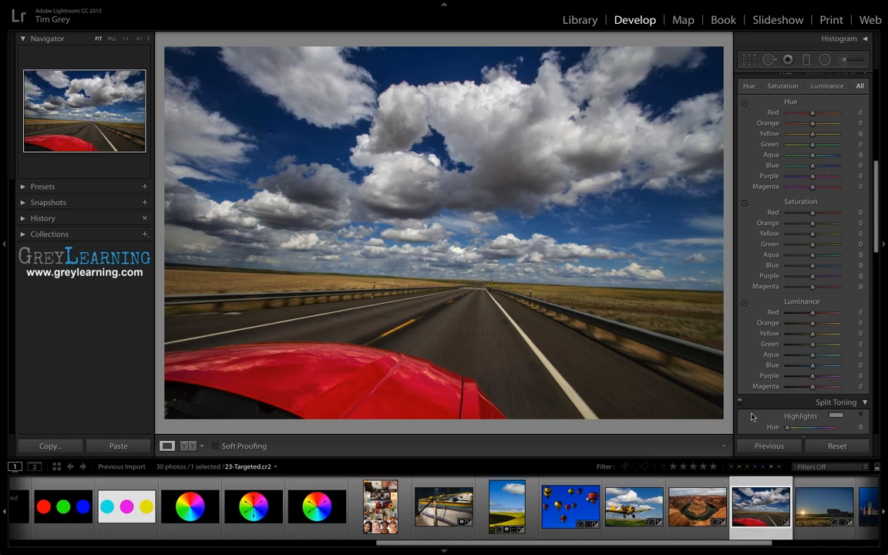
scroll(771, 347, up, 1)
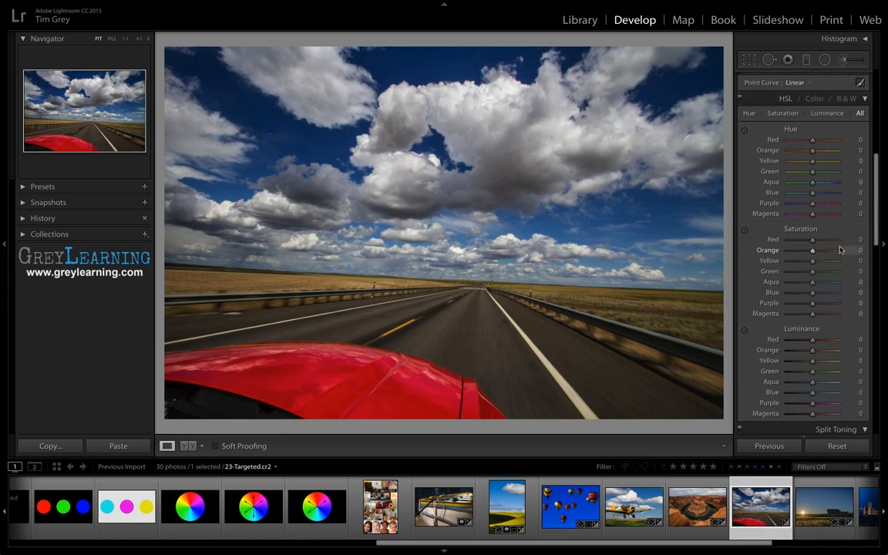
click(846, 99)
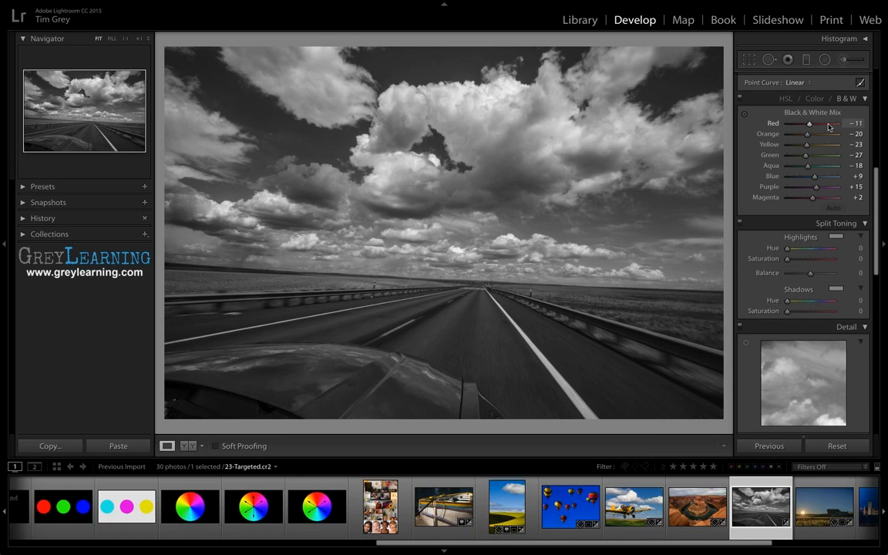
mouse_move(810, 124)
mouse_down()
mouse_move(828, 126)
mouse_move(820, 125)
mouse_up()
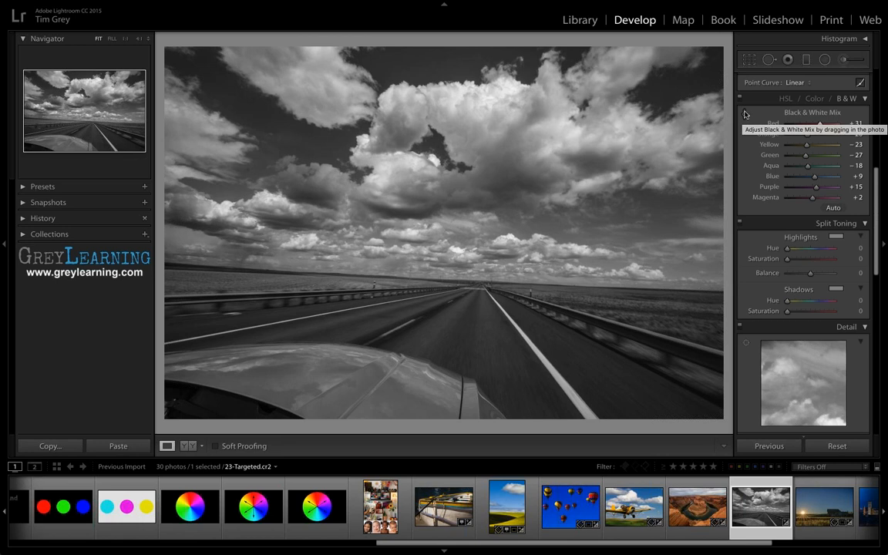
- Brighten the car hood with the targeted adjustment tool to Red +68 and Orange −3, and return the photo to color HSL
click(745, 114)
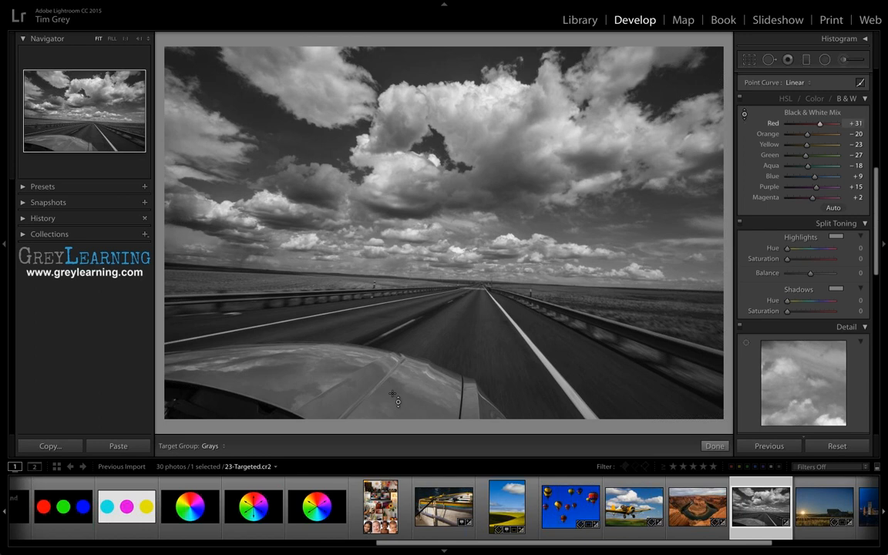
drag(398, 402, 407, 287)
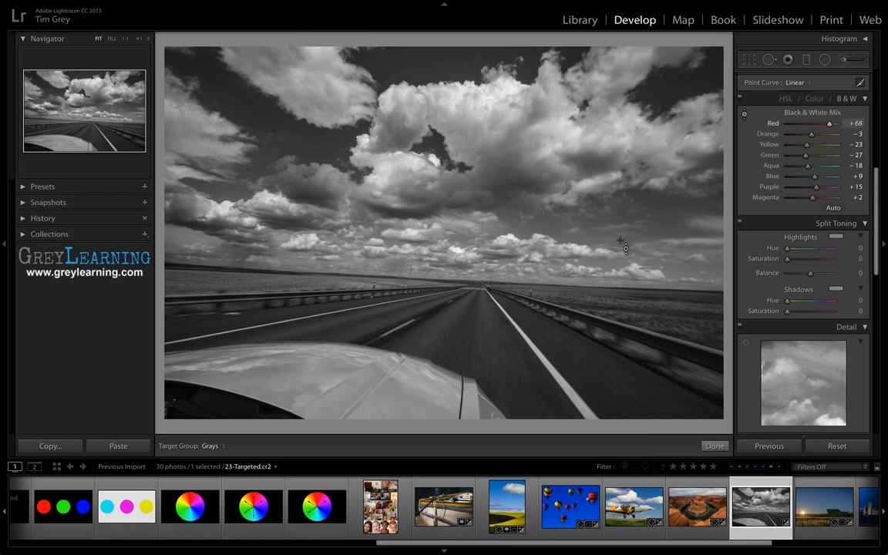
click(745, 115)
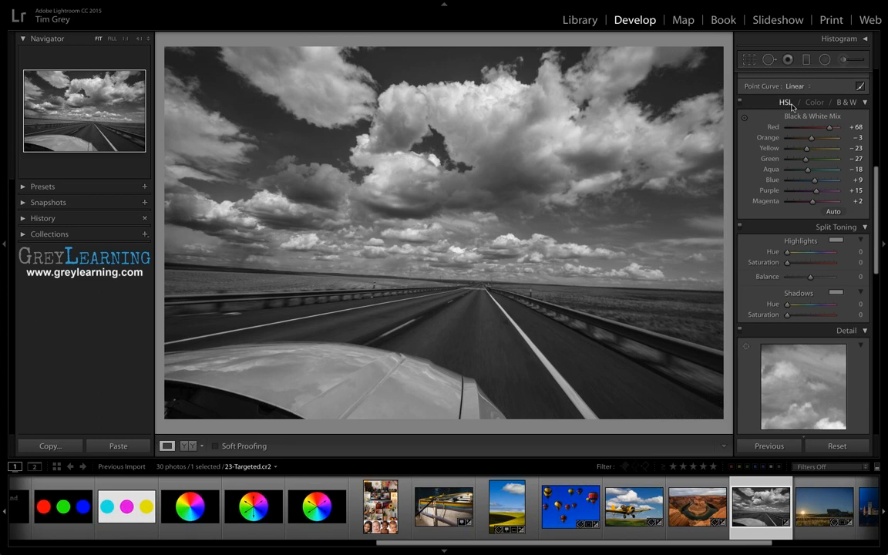
click(791, 103)
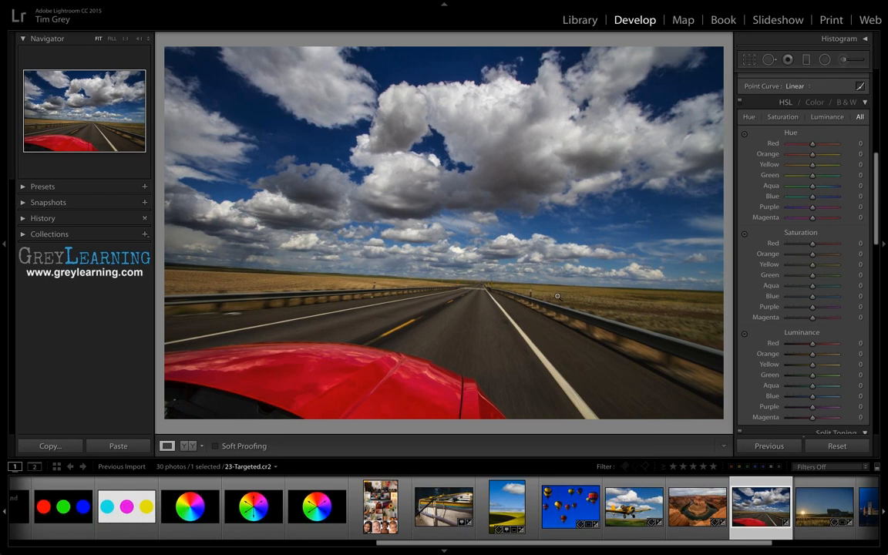
- Draw a graduated filter with Exposure −3.80 over the sky, transitioning from the mid clouds to just above the horizon
scroll(778, 236, up, 5)
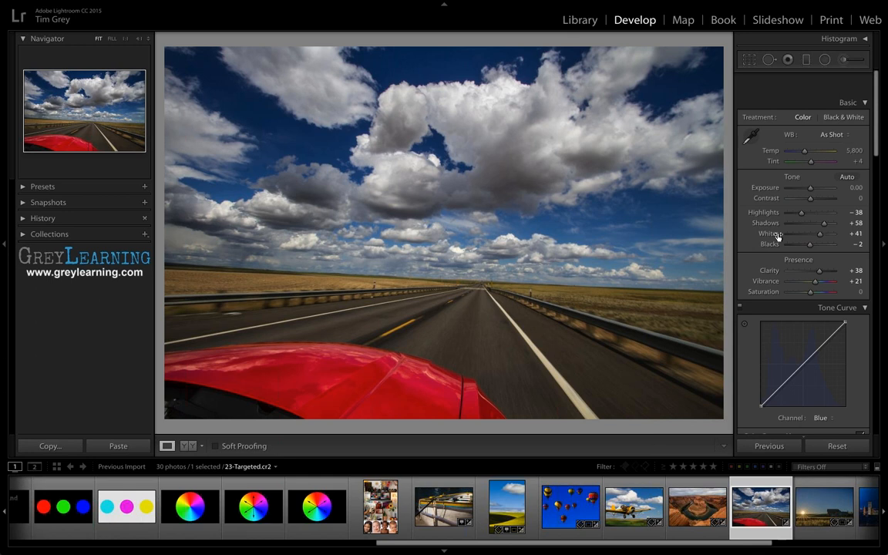
scroll(778, 236, down, 1)
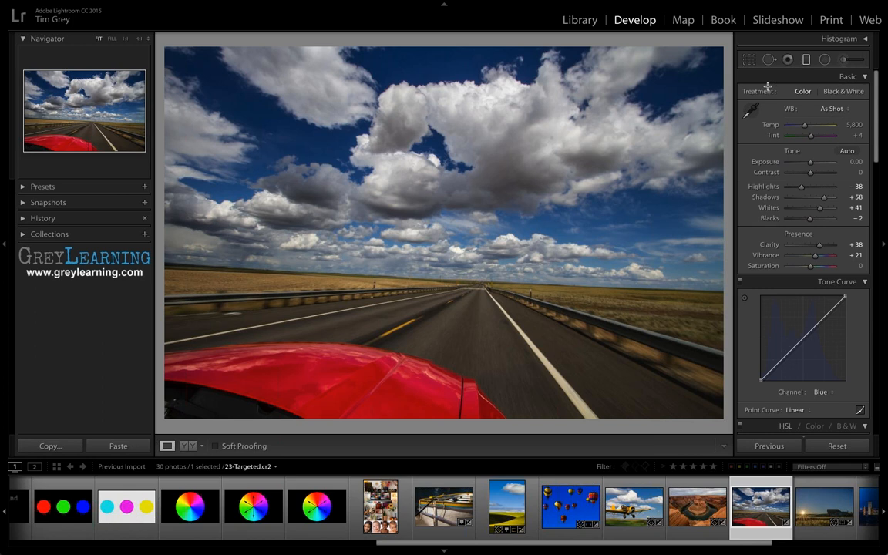
click(808, 59)
drag(464, 203, 459, 266)
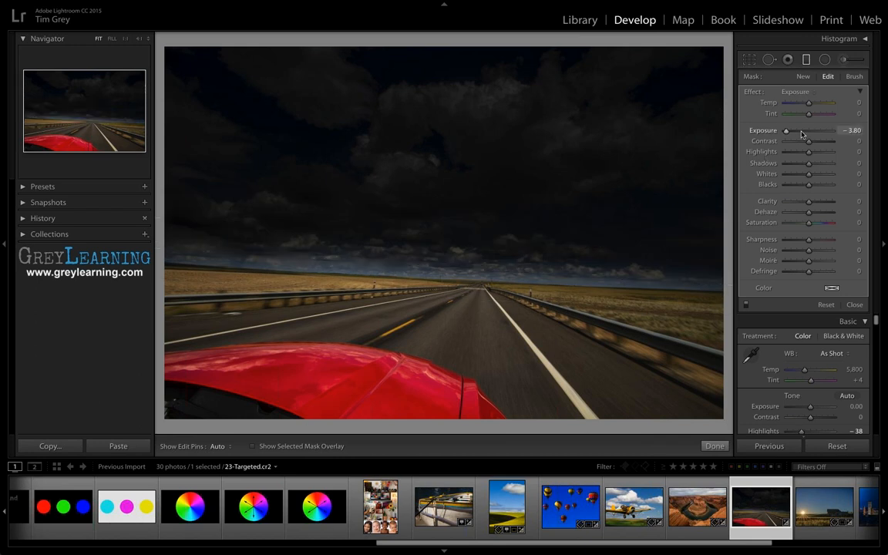
- Try the graduated filter at Exposure −0.63, set it to 0.37 with Clarity 57 and Saturation 35, and raise Temp slightly
drag(786, 131, 806, 132)
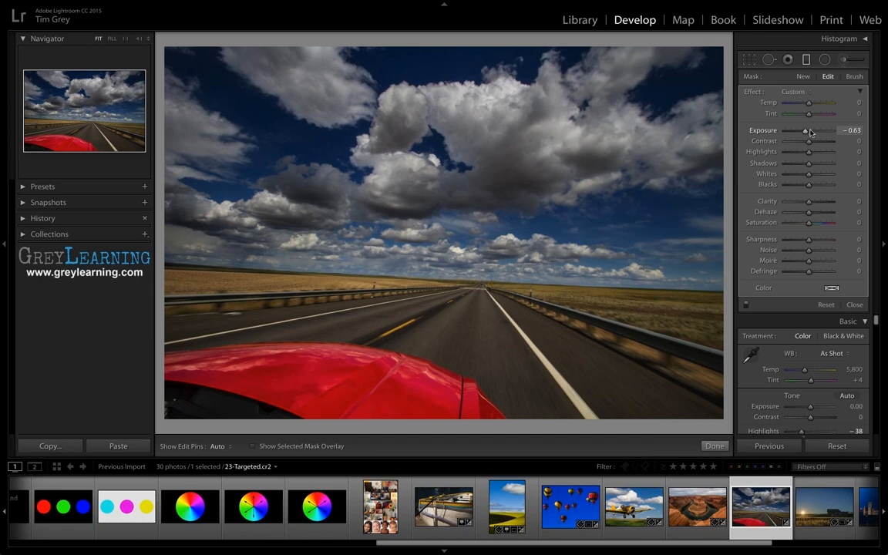
drag(805, 133, 812, 132)
drag(809, 202, 817, 223)
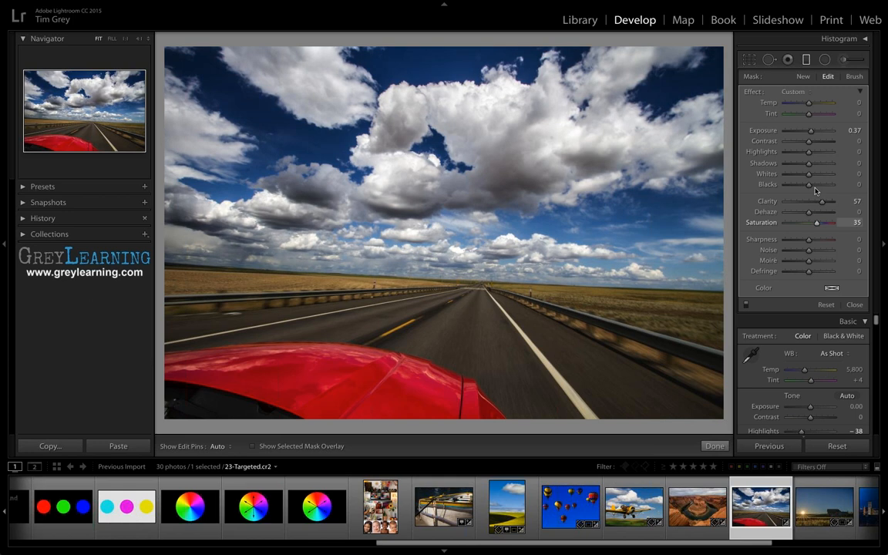
drag(809, 103, 814, 104)
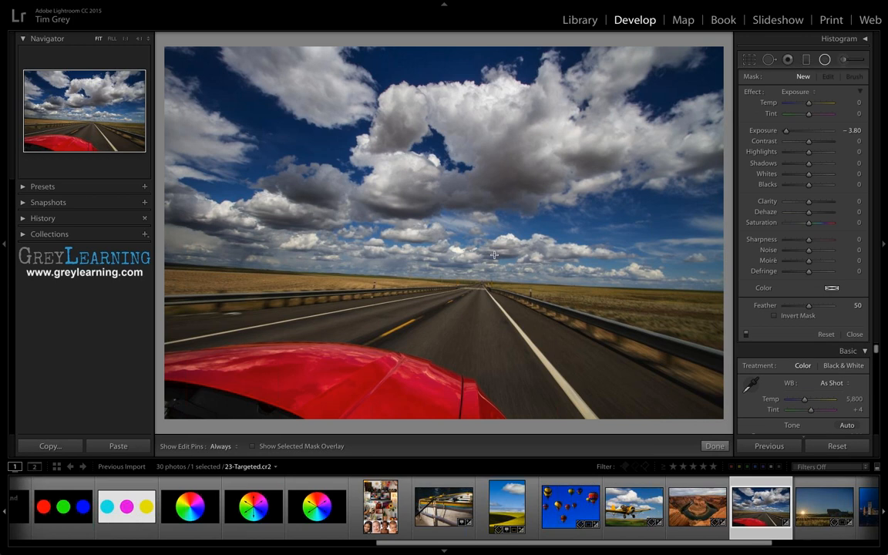
- Draw a radial filter with Exposure −3.80, center it just above the horizon, and try its inverted mask
drag(345, 171, 494, 254)
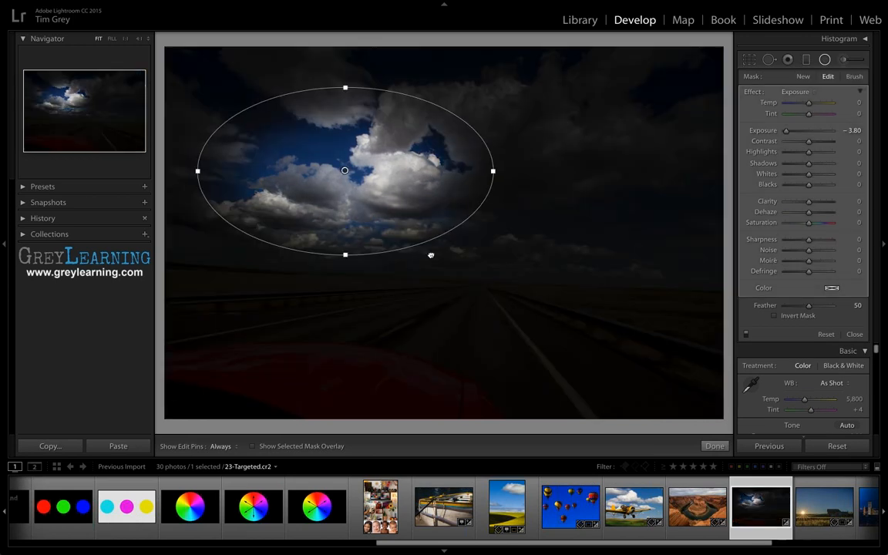
drag(345, 170, 428, 254)
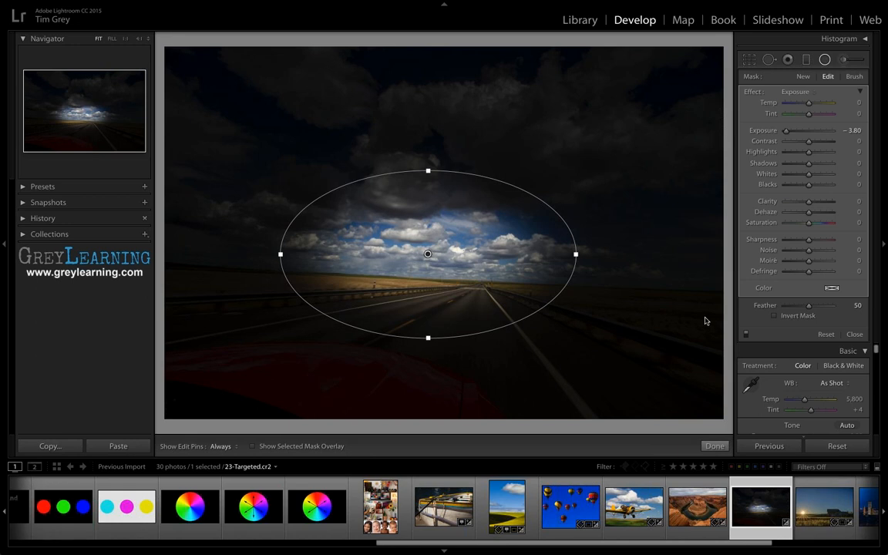
click(795, 318)
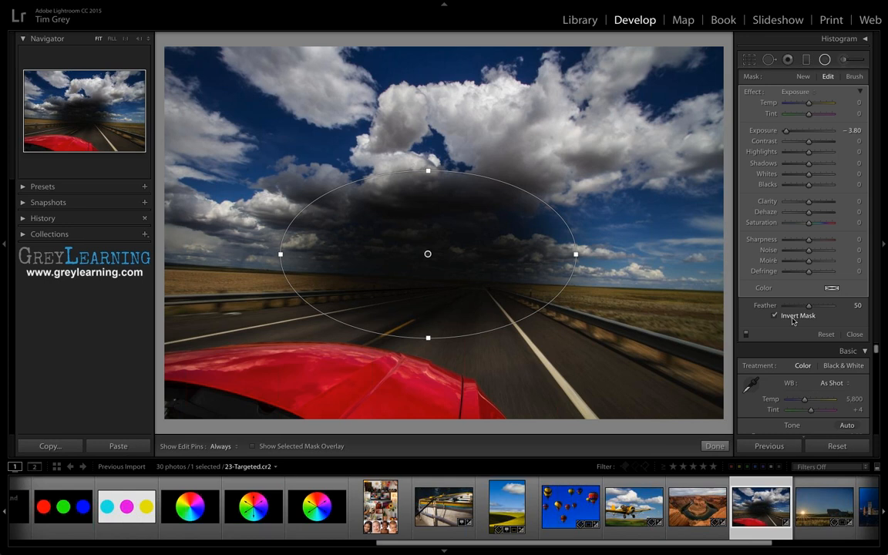
click(794, 319)
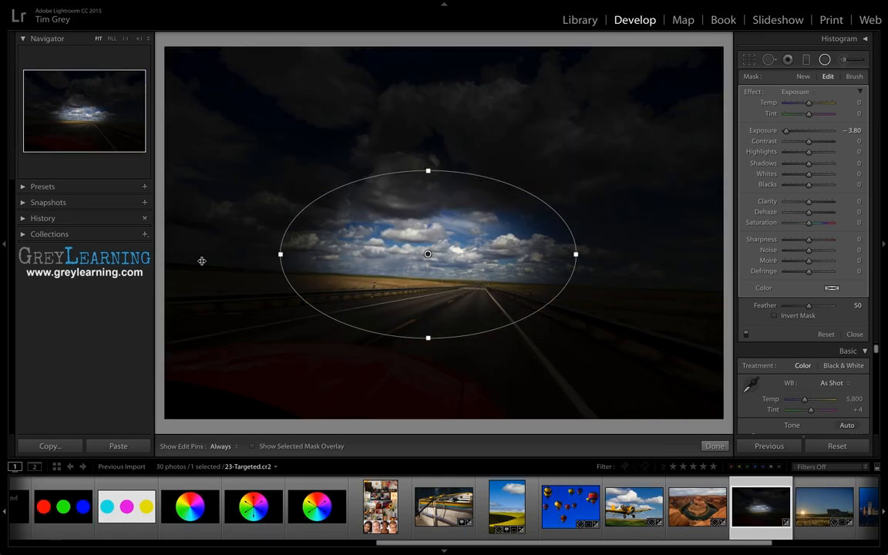
- Enlarge the radial filter to surround most of the scene, recenter it and set its Exposure to −1.12
drag(281, 254, 202, 260)
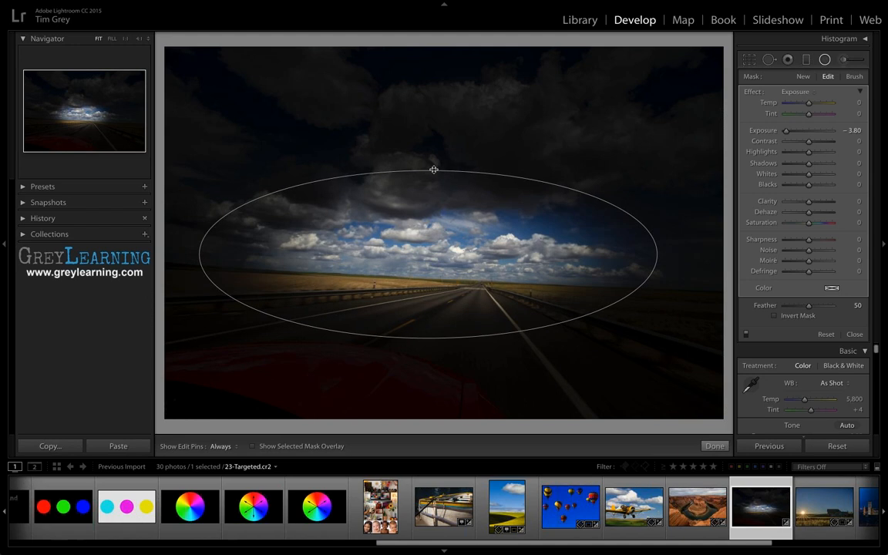
drag(429, 170, 434, 88)
drag(428, 254, 449, 227)
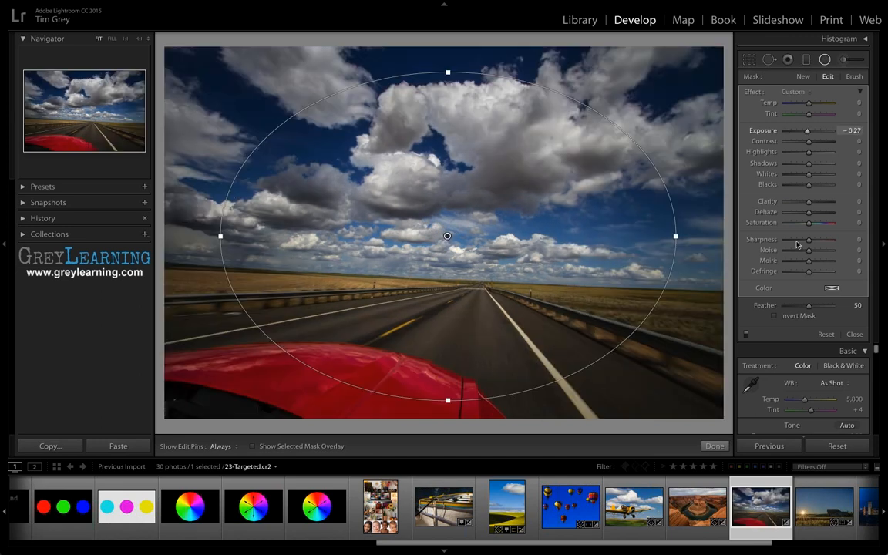
drag(808, 131, 802, 132)
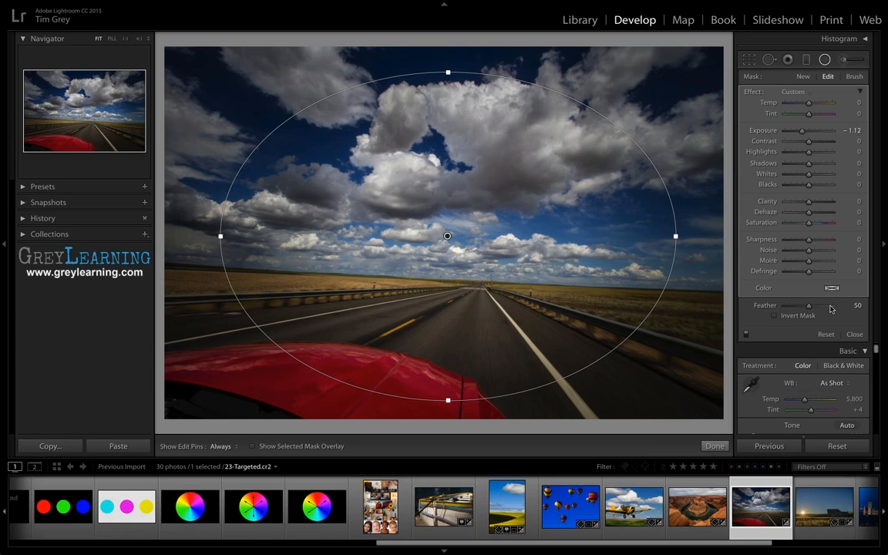
- Paint an Adjustment Brush stroke with Exposure −3.80 along the whole red car hood, with Auto Mask off
key(k)
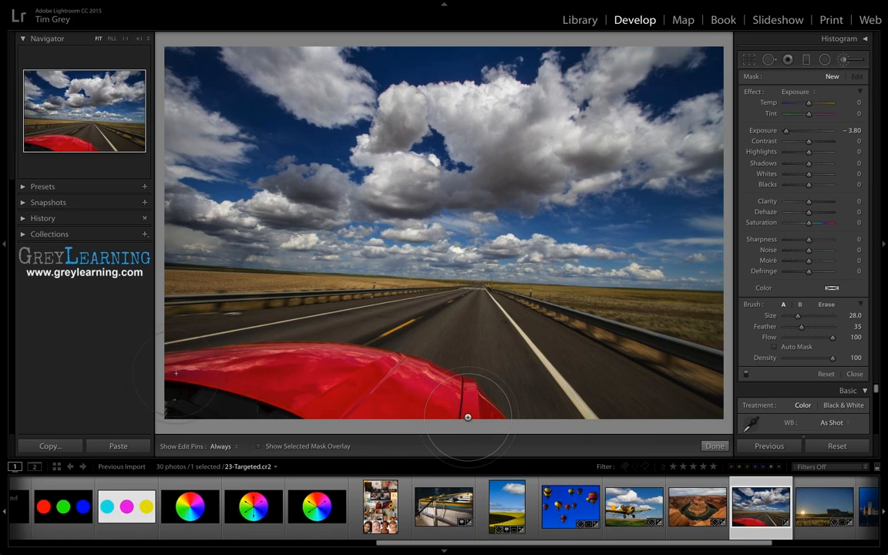
key(h)
drag(468, 417, 297, 380)
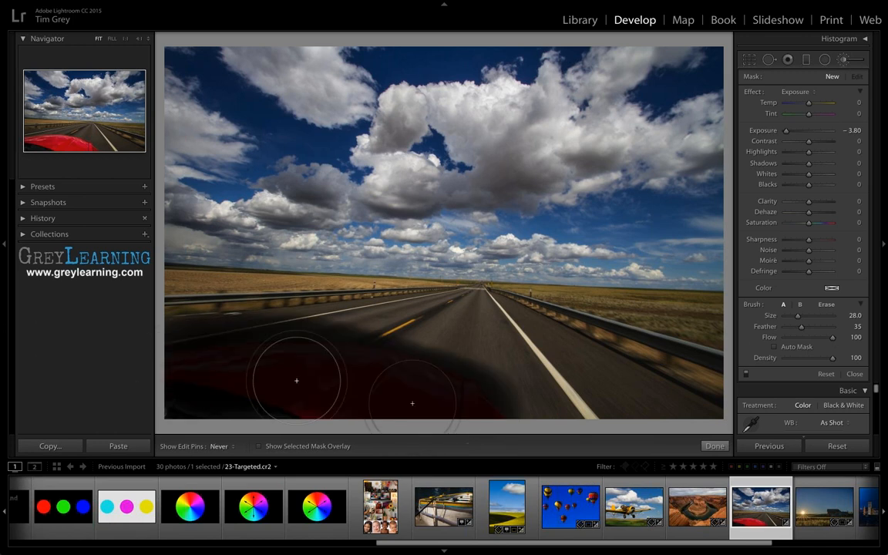
key(h)
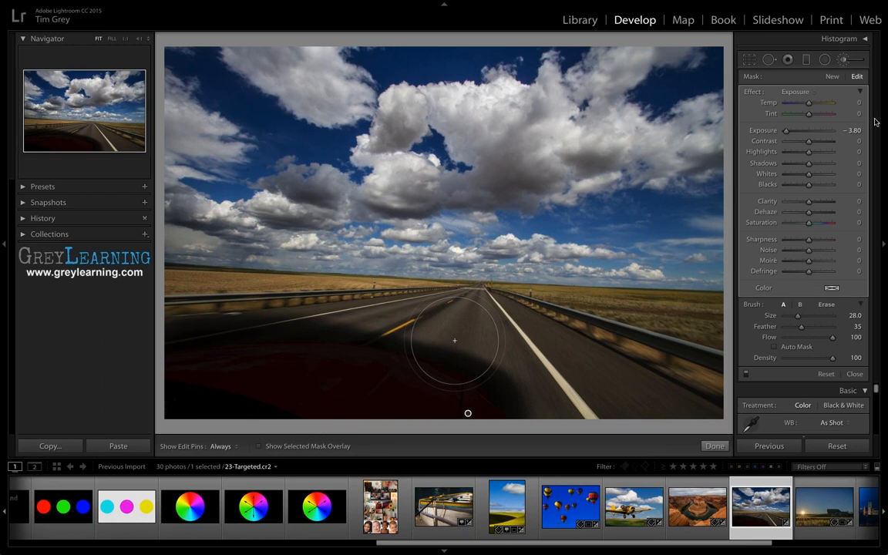
- Try Exposure −2.80 and −0.06 on the brushed hood, and reset the Adjustment Brush
click(802, 132)
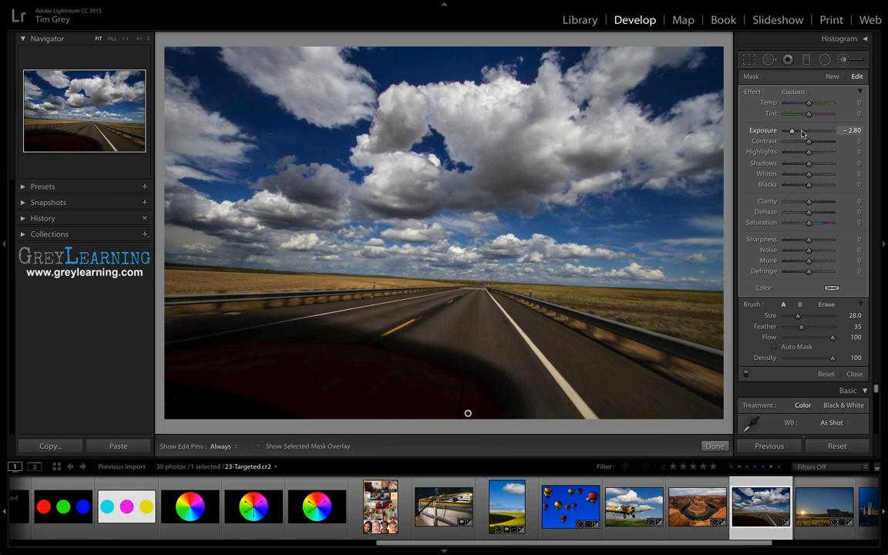
mouse_move(802, 132)
mouse_down()
mouse_move(819, 132)
mouse_move(809, 132)
mouse_up()
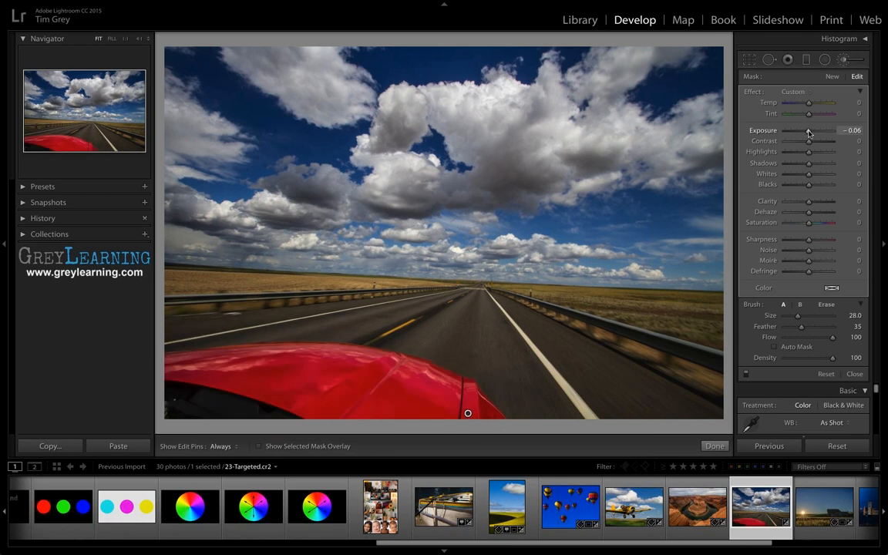
click(825, 375)
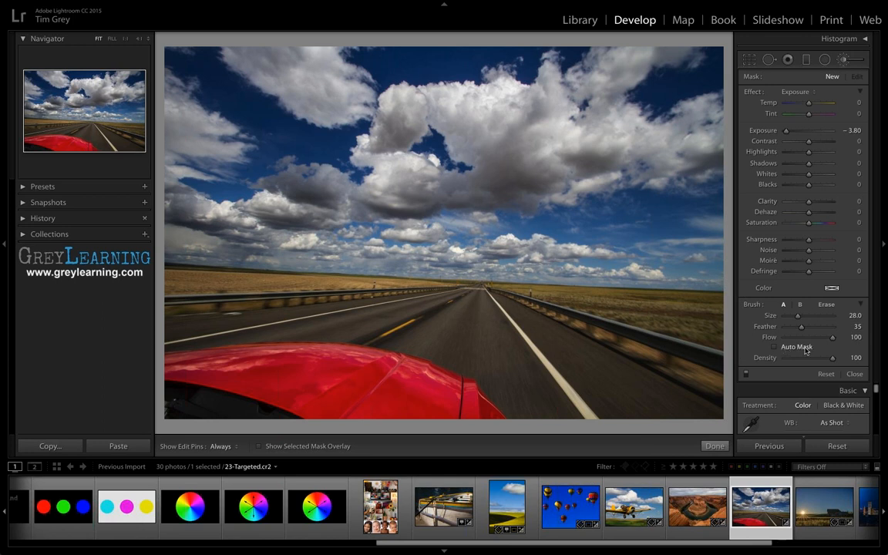
- Turn on Auto Mask and paint an Exposure −3.80 adjustment over the red car hood, keeping to its edges
click(805, 348)
drag(454, 397, 465, 404)
click(482, 411)
mouse_move(482, 414)
mouse_down()
mouse_move(397, 367)
mouse_move(330, 357)
mouse_move(166, 367)
mouse_up()
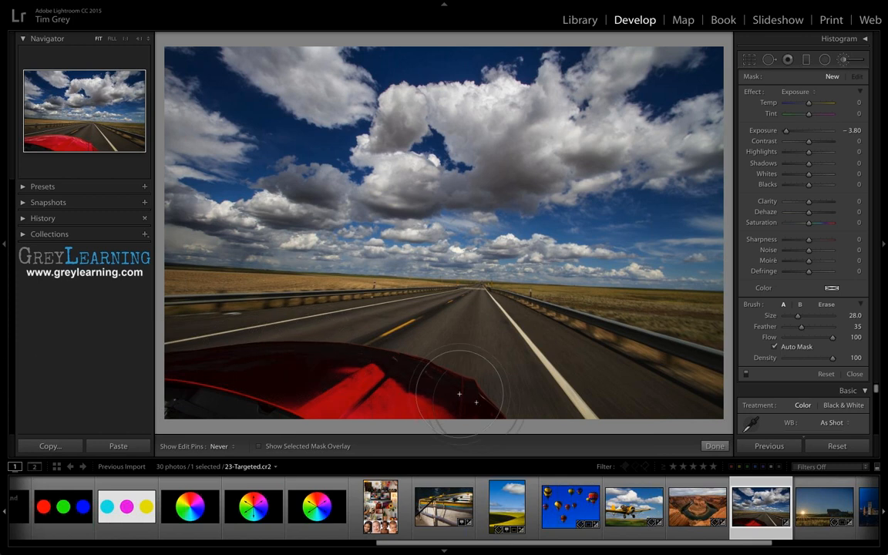
mouse_move(479, 400)
mouse_down()
mouse_move(366, 370)
mouse_move(320, 396)
mouse_up()
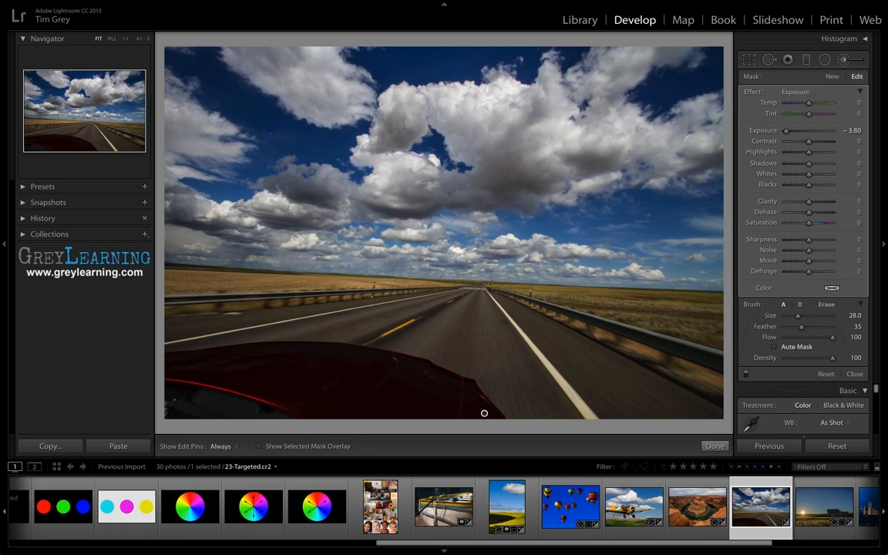
- Reduce the brush size to 12 and, with Auto Mask off, paint in the missed areas of the hood
key(bracketleft)
key(bracketleft)
key(bracketleft)
key(bracketleft)
key(bracketleft)
key(bracketleft)
key(bracketleft)
key(bracketleft)
key(bracketleft)
key(bracketleft)
key(bracketleft)
key(bracketleft)
key(bracketleft)
key(bracketleft)
key(bracketleft)
key(bracketleft)
key(bracketleft)
key(bracketleft)
key(bracketleft)
key(bracketleft)
key(bracketleft)
key(bracketleft)
key(bracketleft)
key(bracketright)
key(bracketright)
key(h)
mouse_move(388, 376)
mouse_down()
mouse_move(278, 397)
mouse_move(175, 395)
mouse_move(168, 403)
mouse_move(224, 407)
mouse_move(297, 383)
mouse_move(455, 396)
mouse_move(365, 401)
mouse_up()
key(h)
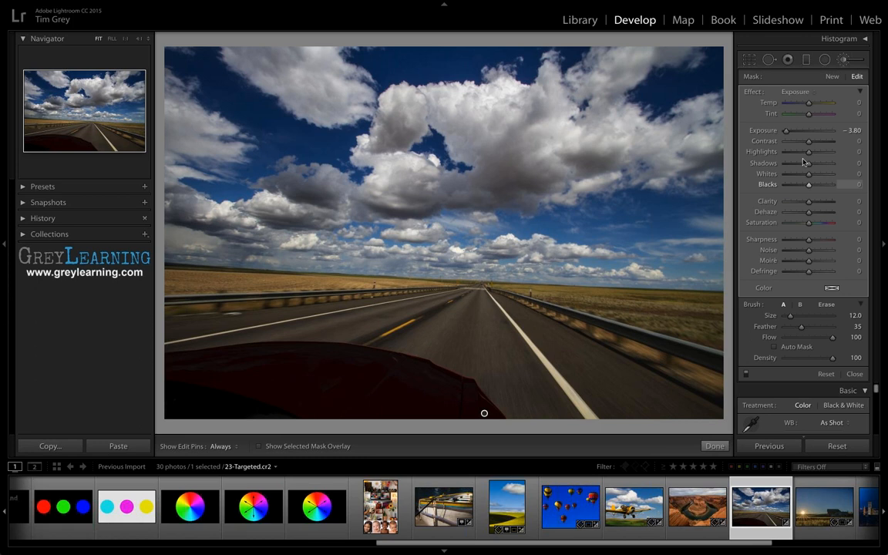
- Set the hood adjustment to Exposure 0.52, Saturation −21 and Clarity 36, and lower Temp slightly
drag(786, 130, 811, 133)
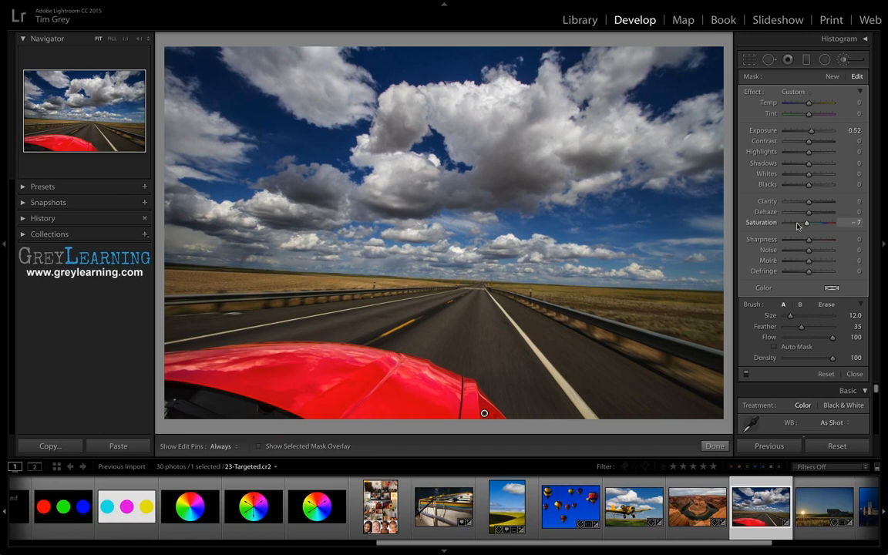
drag(804, 223, 803, 225)
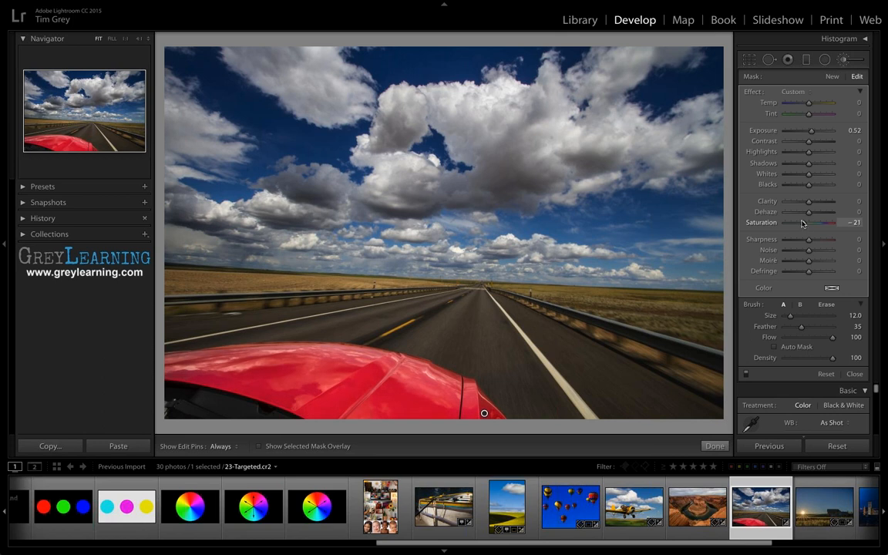
drag(810, 202, 824, 202)
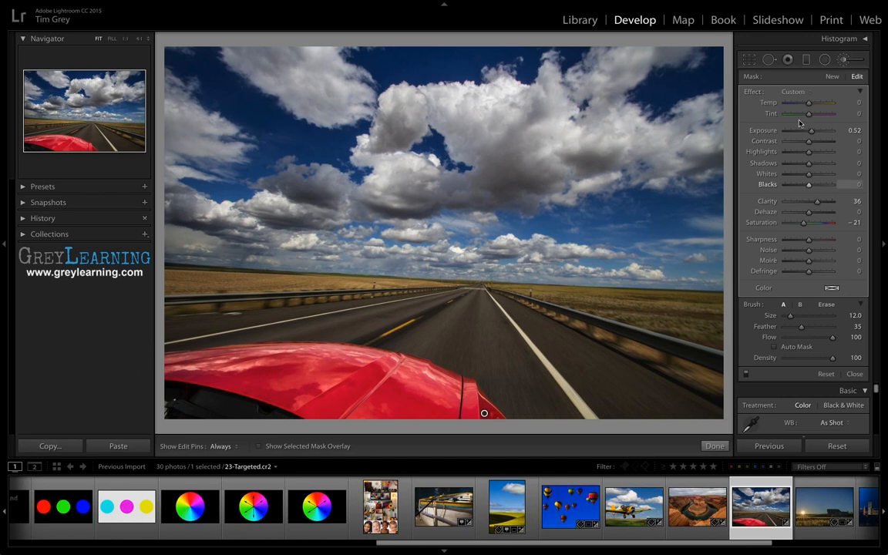
drag(808, 103, 807, 104)
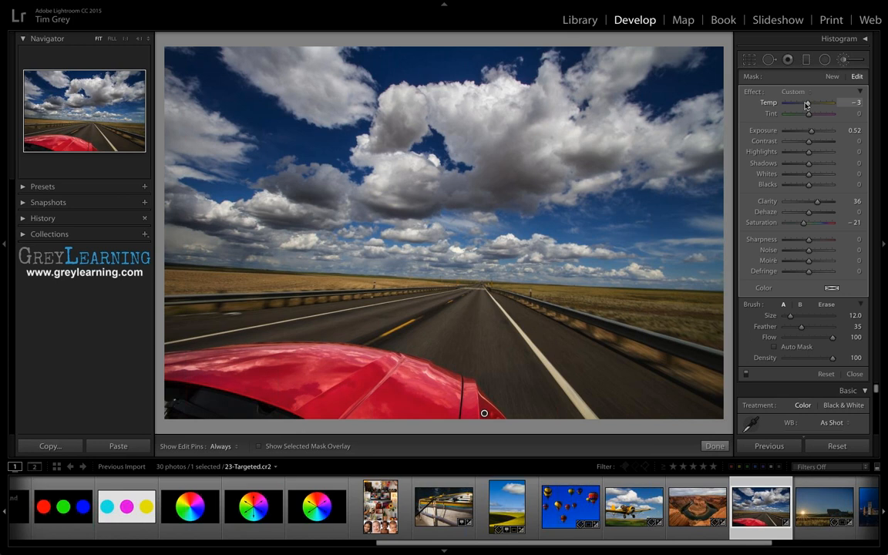
drag(807, 105, 804, 105)
- Go to the sunrise farmhouse photo 24-ShareOnline.tif, and open its export settings from the Library module
key(Right)
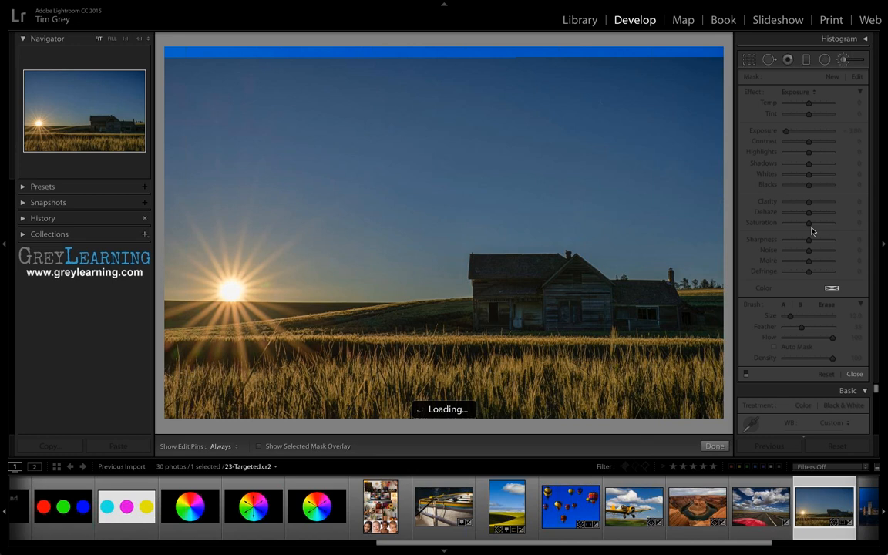
key(Right)
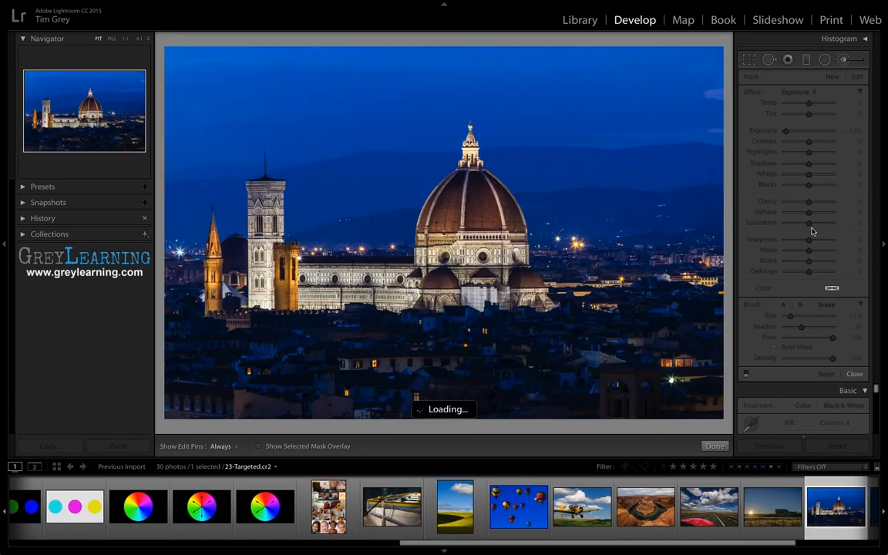
key(Right)
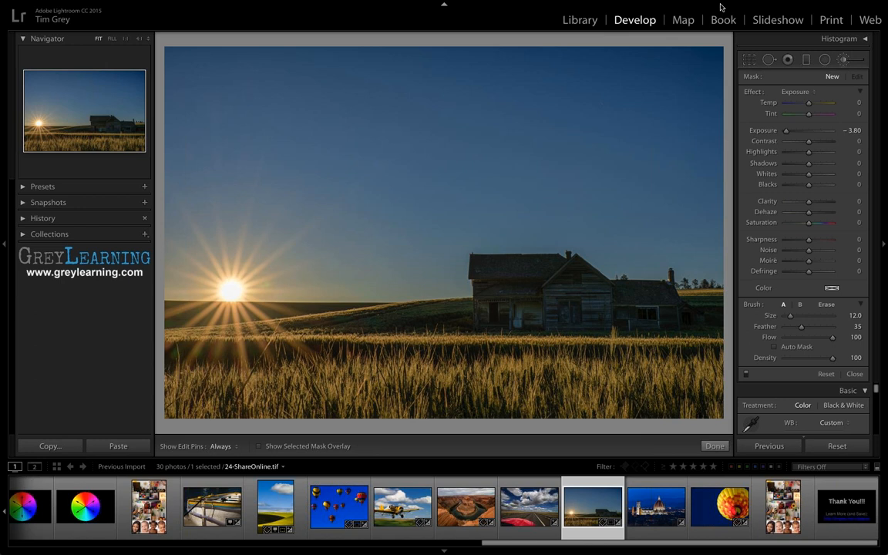
click(583, 21)
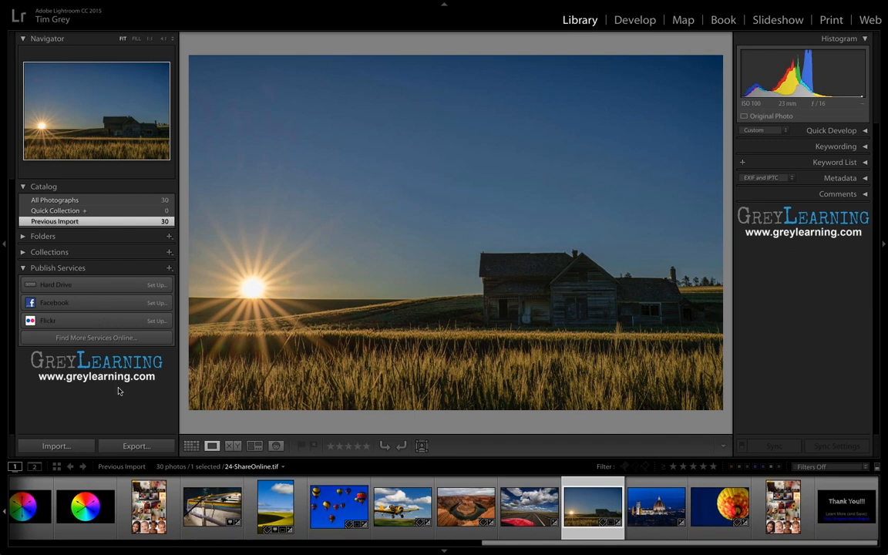
click(159, 448)
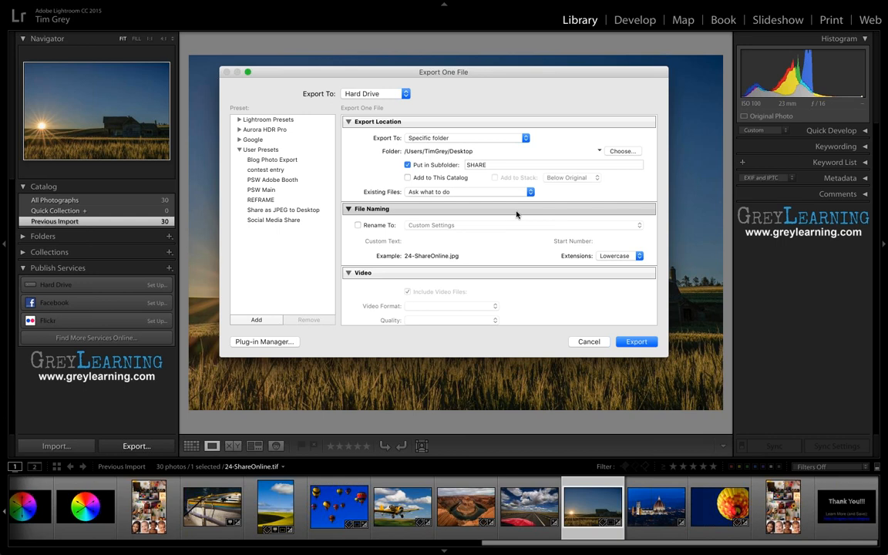
- Choose JPEG as the image format and sRGB as the color space for the export, and cancel it
scroll(517, 215, down, 5)
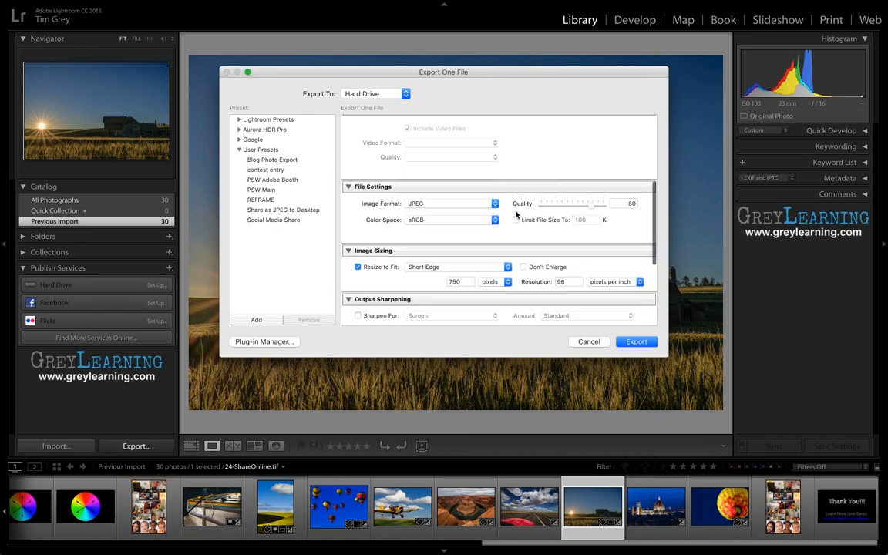
scroll(516, 215, down, 2)
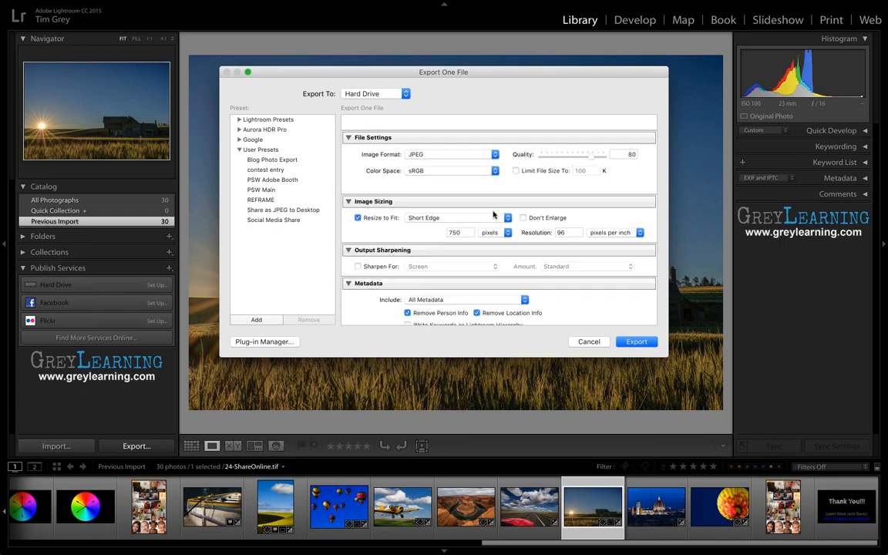
click(442, 155)
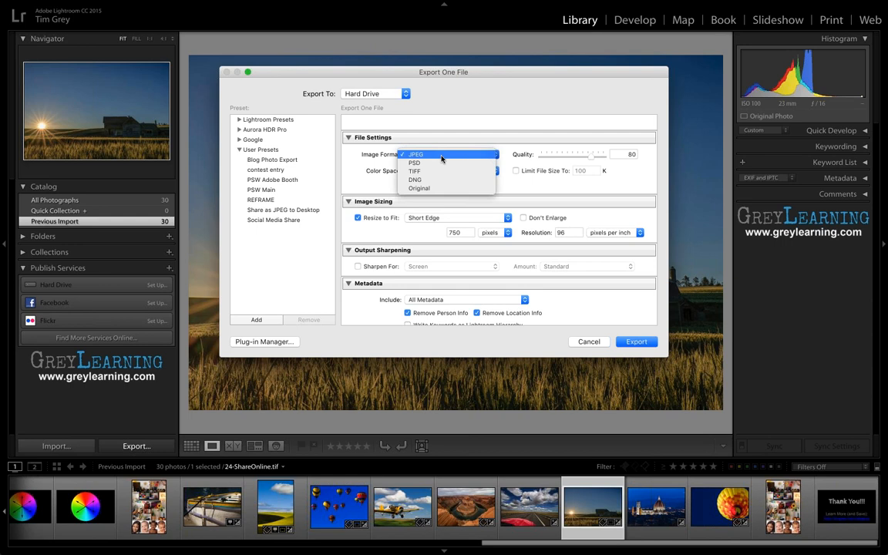
click(442, 157)
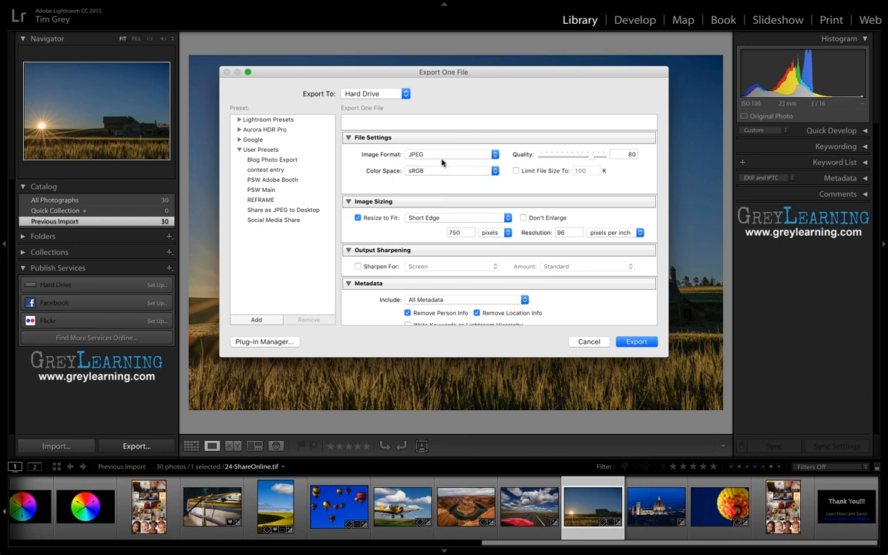
click(446, 170)
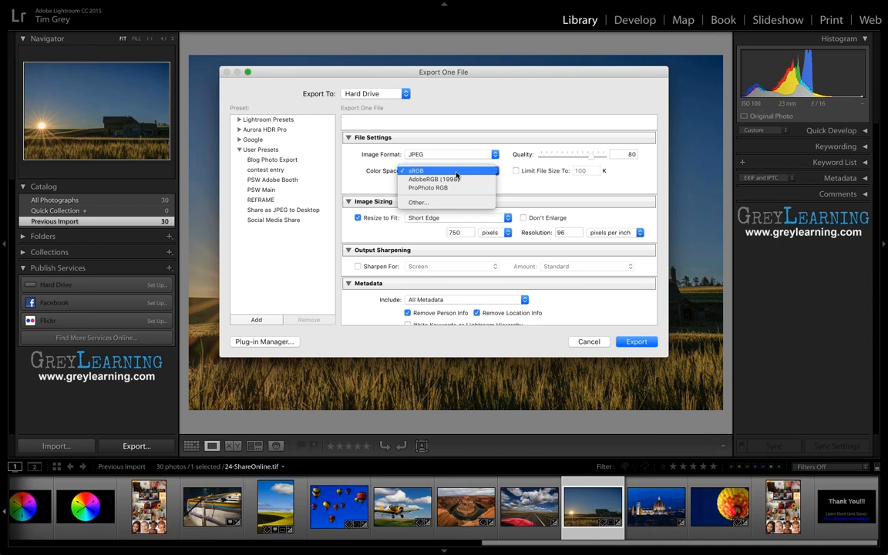
click(456, 173)
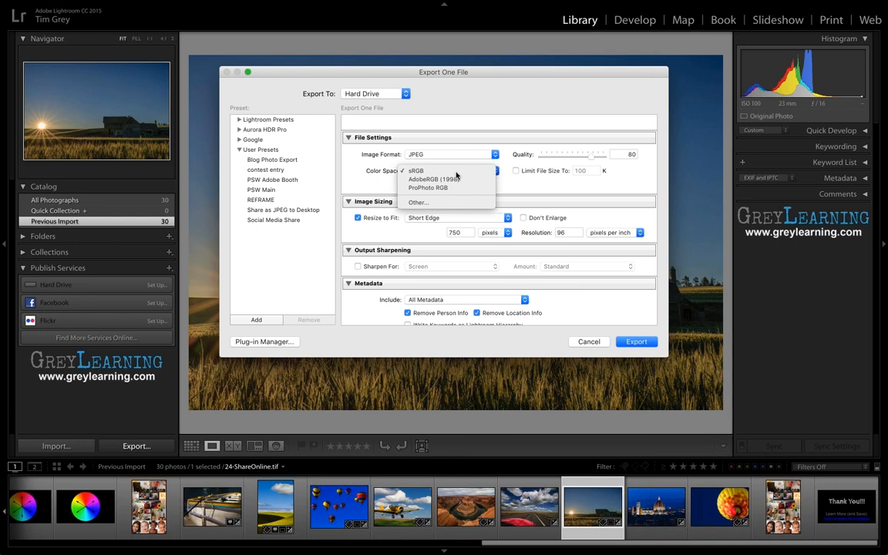
click(456, 174)
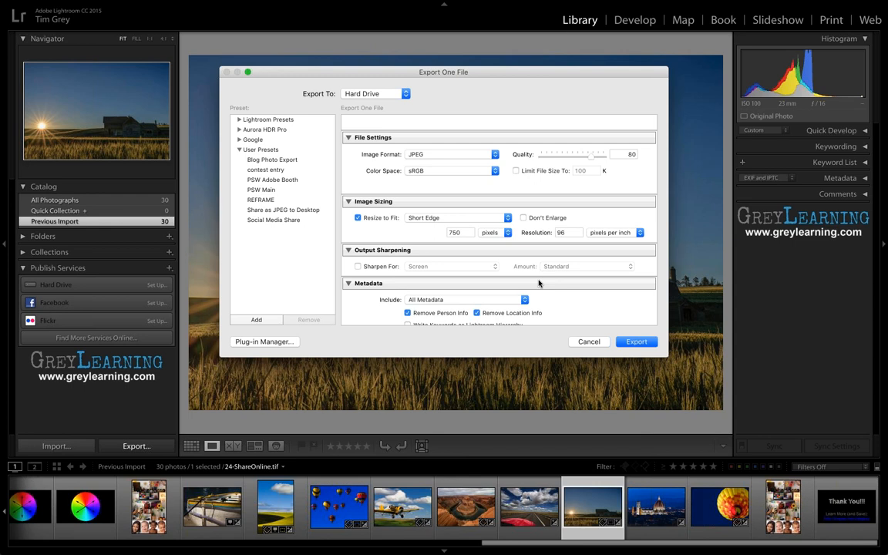
click(589, 342)
- Select the night cathedral photo 25-PrintAdjust.cr2, and bring up its Print Job settings in the Print module
click(656, 503)
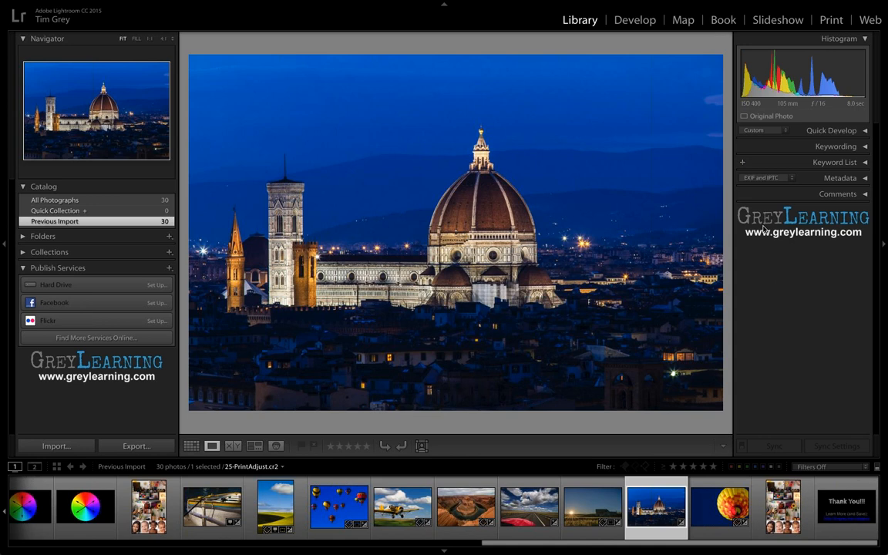
click(832, 21)
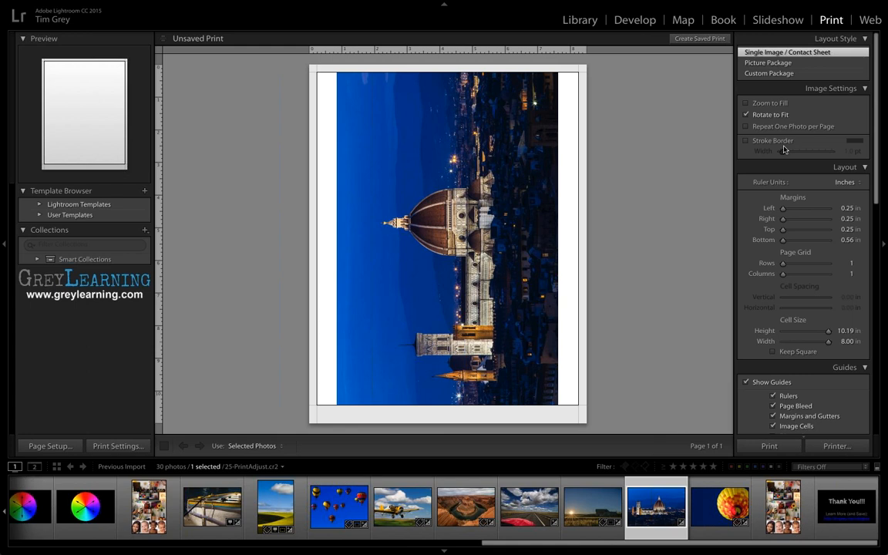
scroll(784, 150, down, 5)
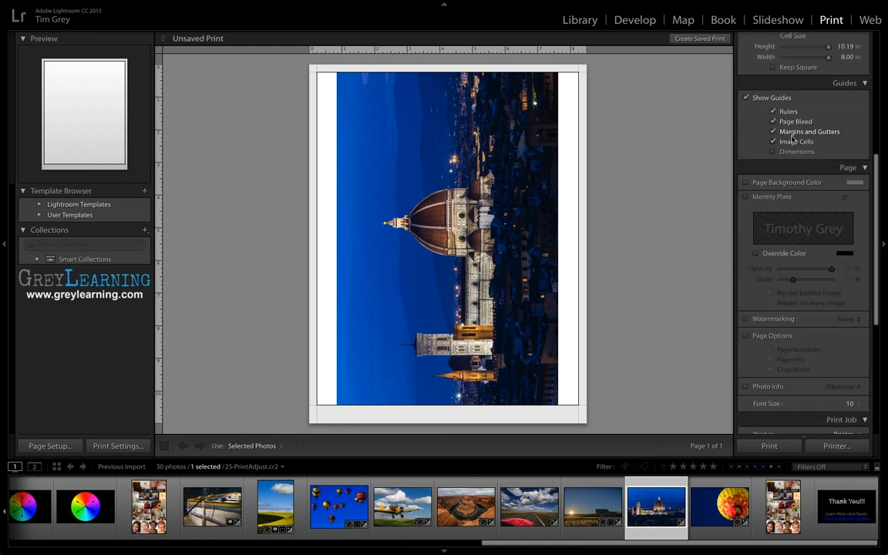
scroll(793, 162, down, 4)
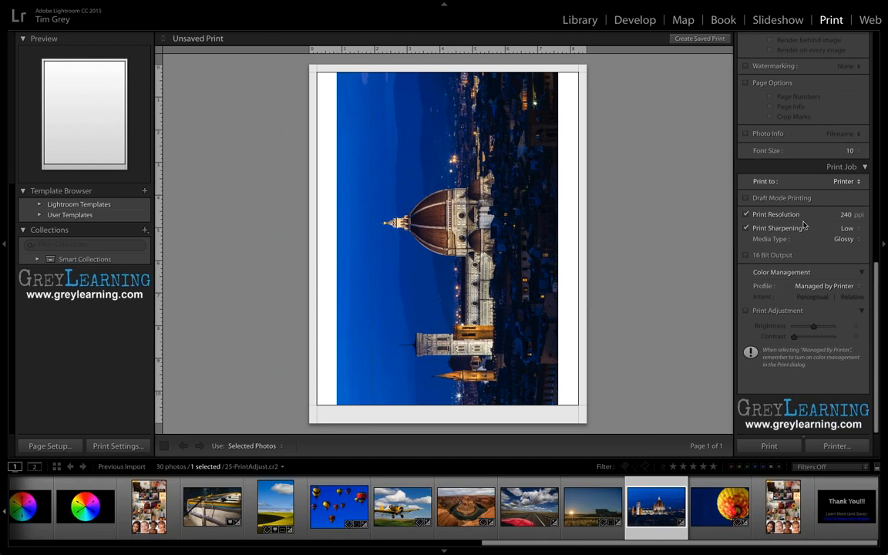
- Add the SPR3000 Photo Paper Glossy, Premium Luster and Velvet Fine Art Paper profiles to the print color management choices
click(824, 287)
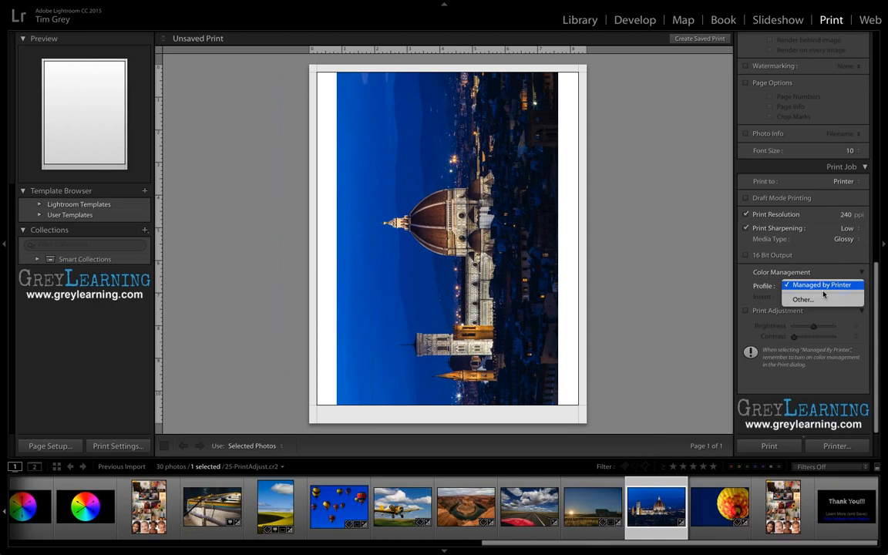
click(822, 298)
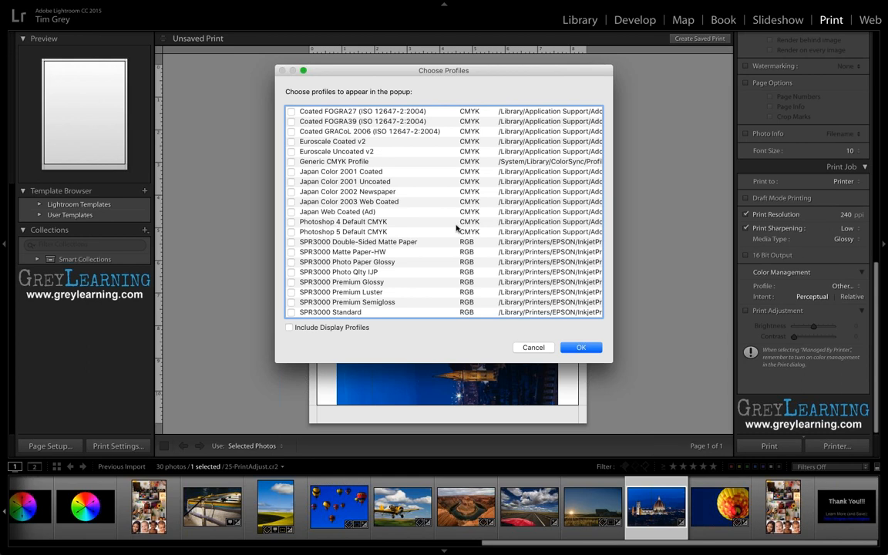
scroll(457, 229, down, 3)
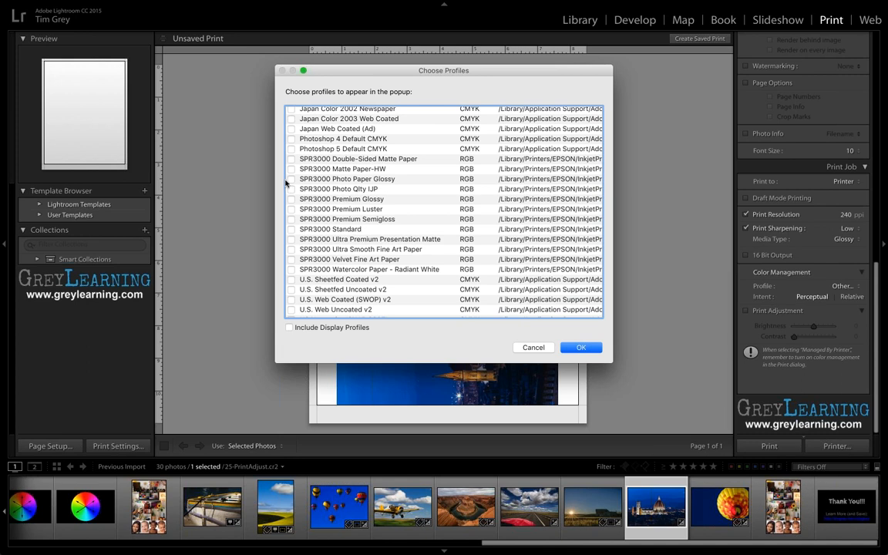
click(291, 179)
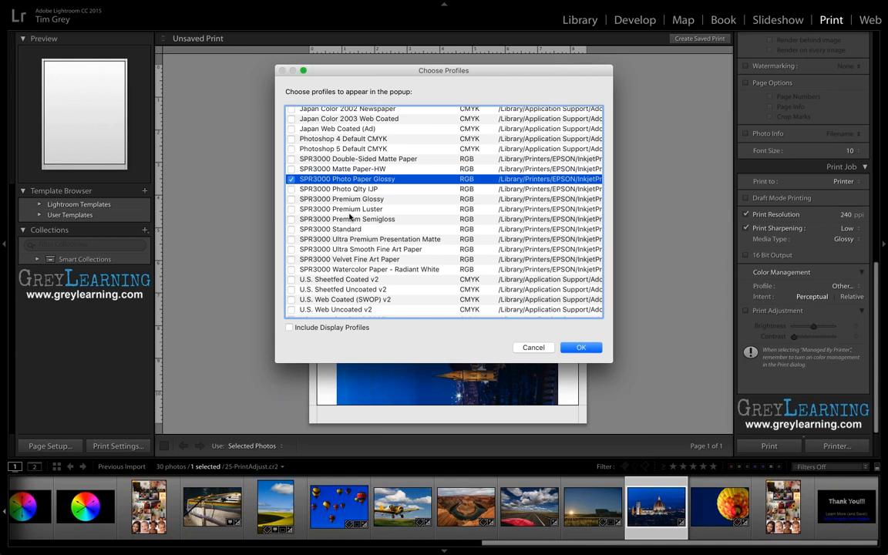
click(291, 209)
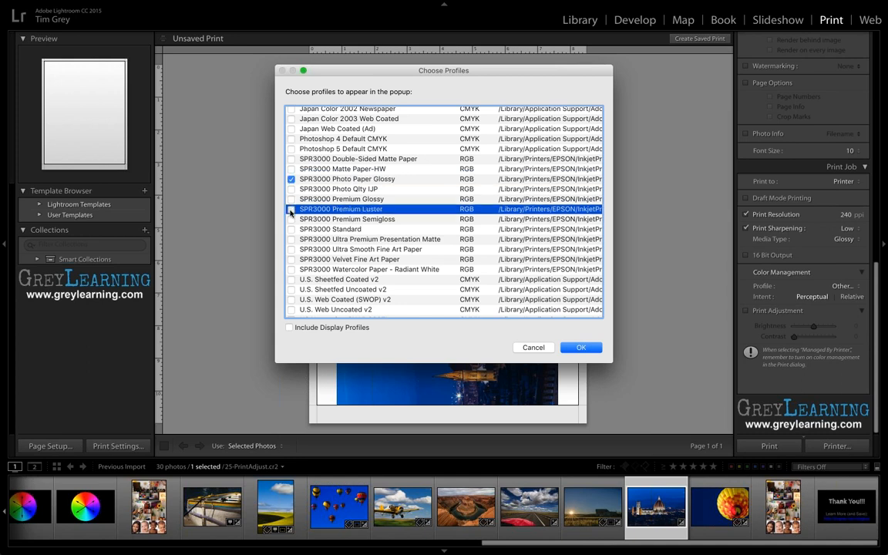
click(291, 259)
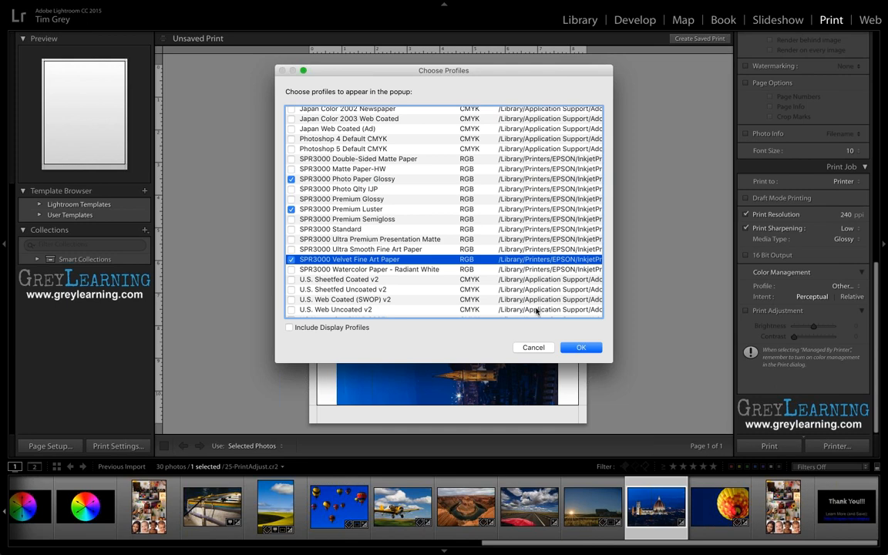
key(Return)
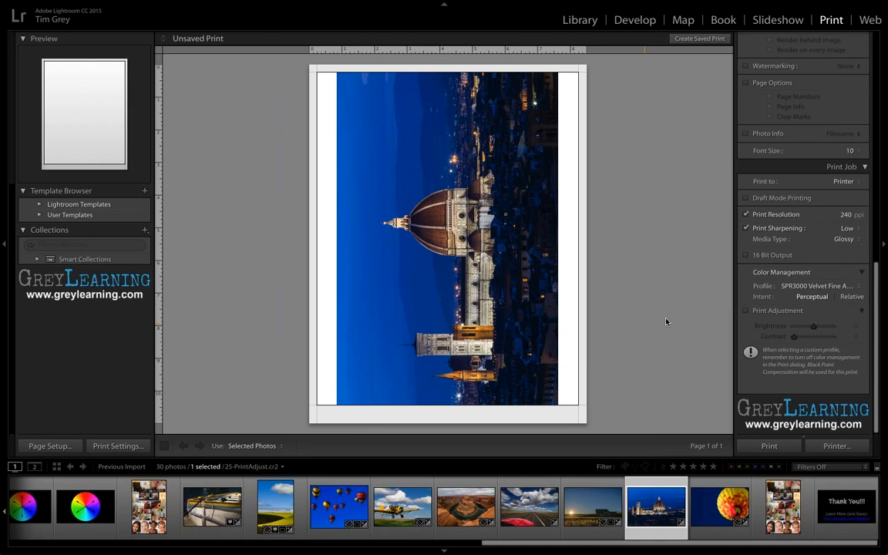
- Keep SPR3000 Velvet Fine Art Paper as the print profile and set the rendering intent to Relative
click(824, 286)
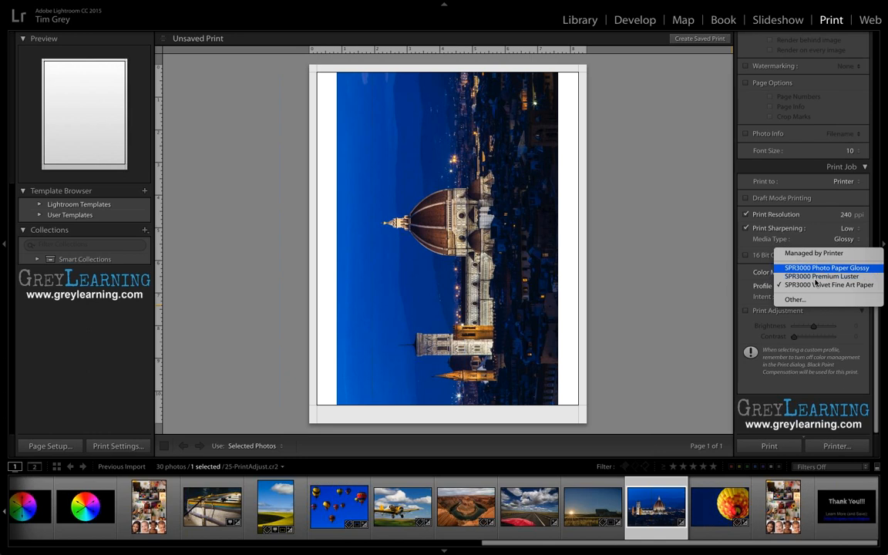
click(826, 285)
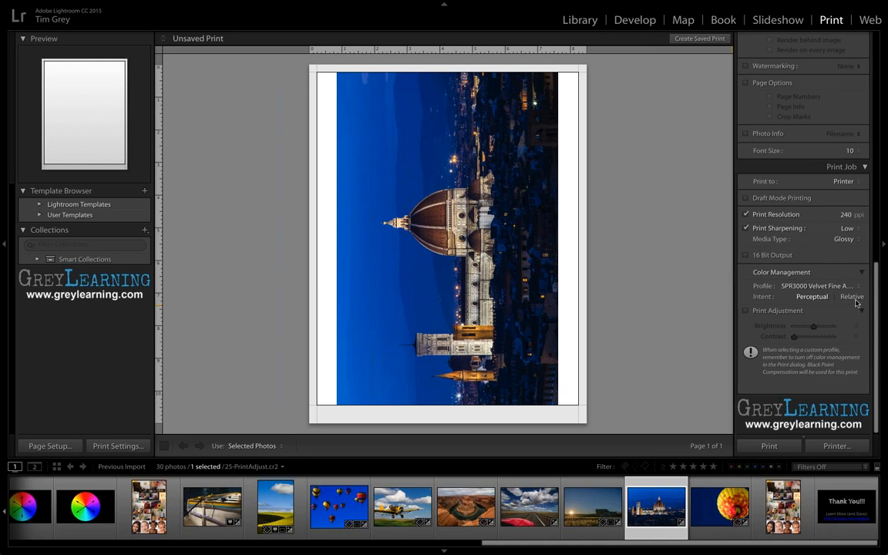
click(852, 297)
- Enable Print Adjustment and try lower and higher Brightness values, ending at +9
click(745, 311)
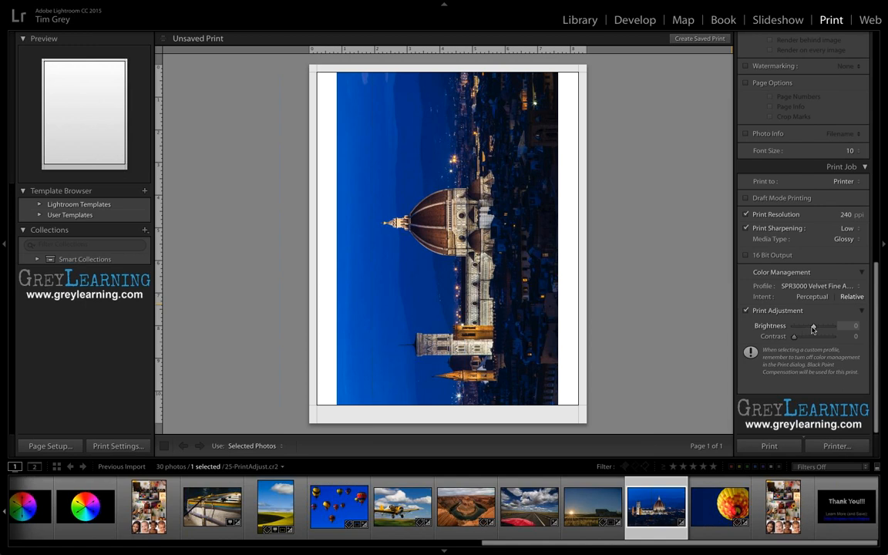
mouse_move(813, 329)
mouse_down()
mouse_move(820, 327)
mouse_move(800, 326)
mouse_up()
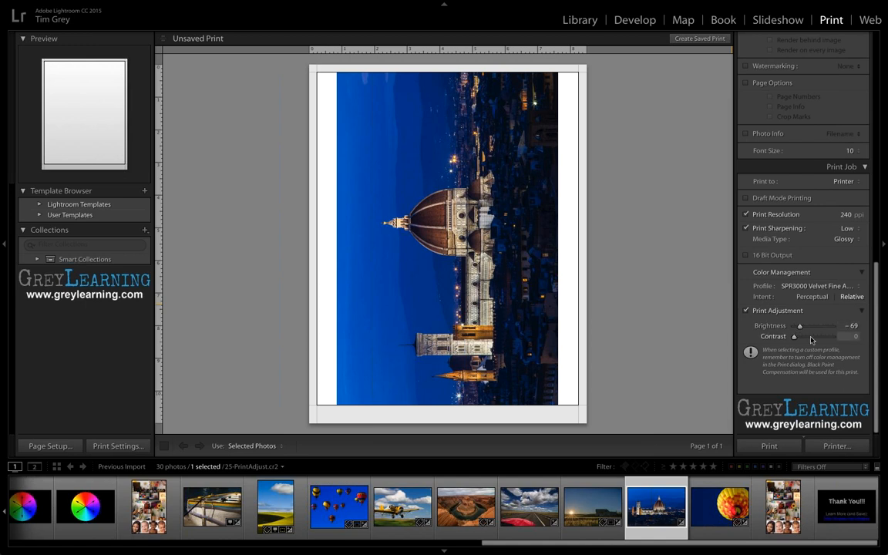
drag(802, 327, 824, 328)
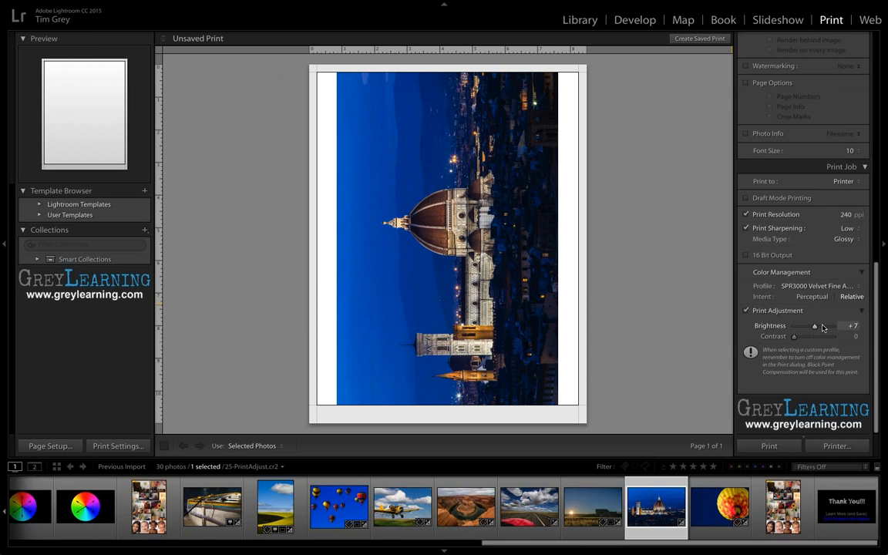
click(824, 327)
drag(819, 327, 816, 327)
- Soft-proof the balloon photo 26-SoftProof.cr2 in the Develop module with the SPR3000 Velvet Fine Art Paper profile
click(723, 487)
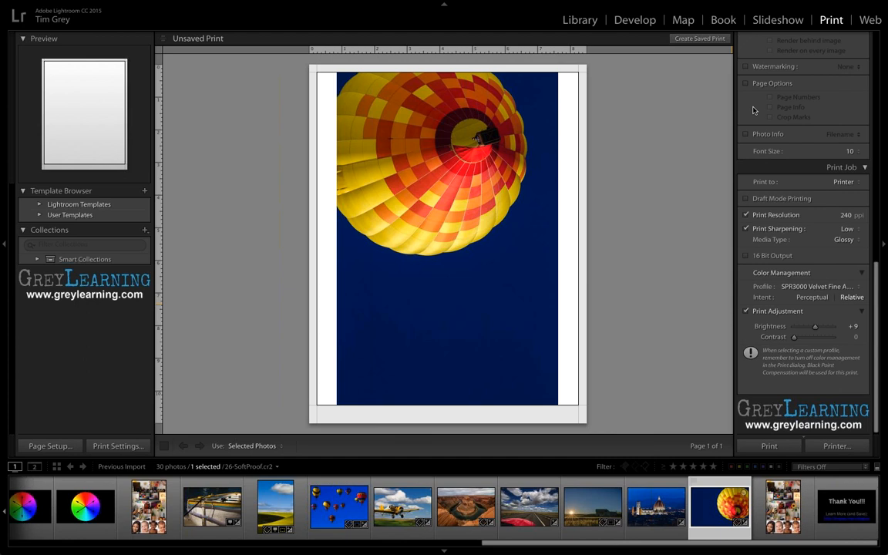
click(652, 27)
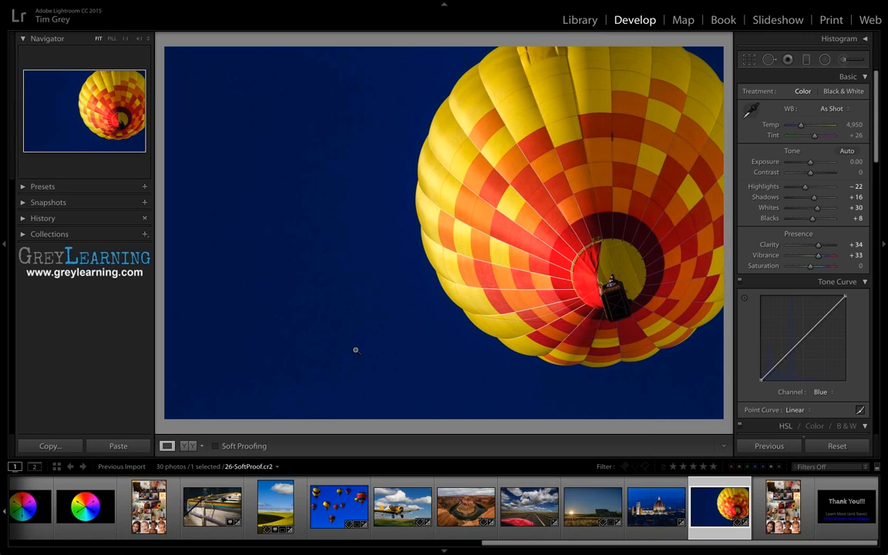
click(244, 446)
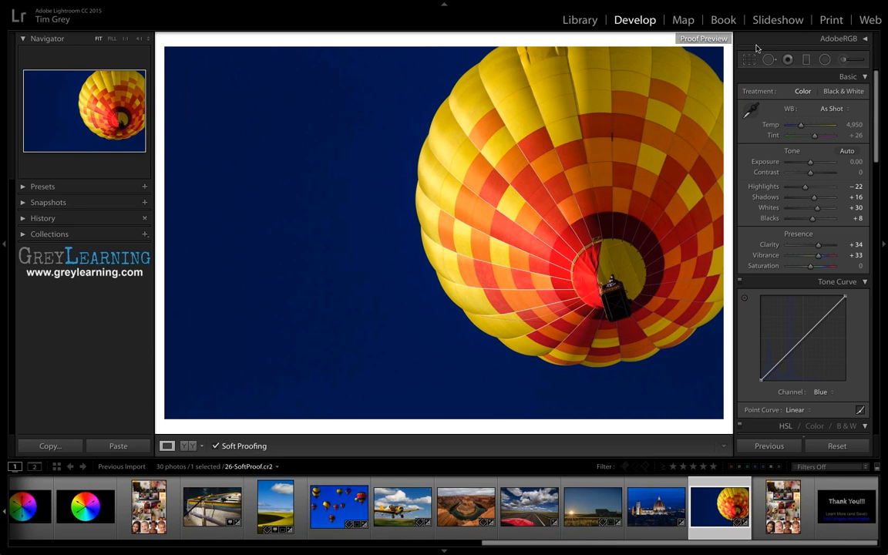
click(816, 42)
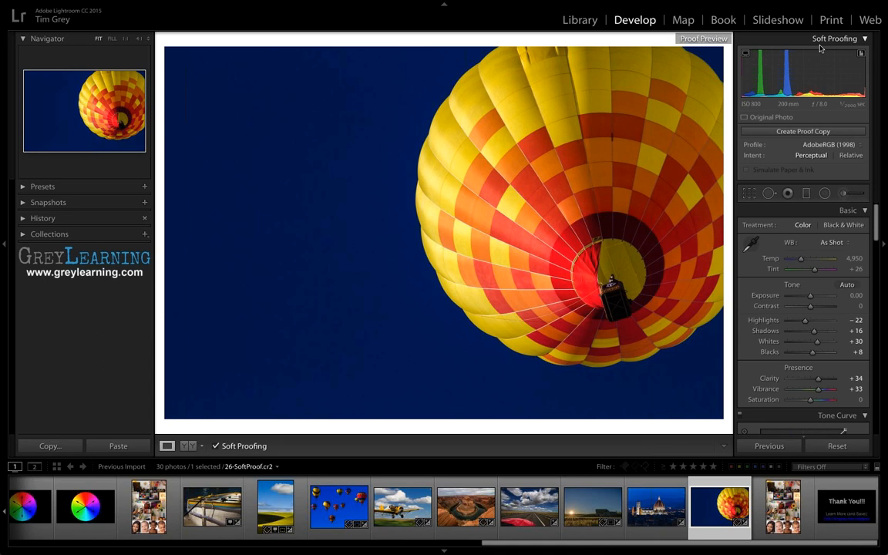
click(830, 144)
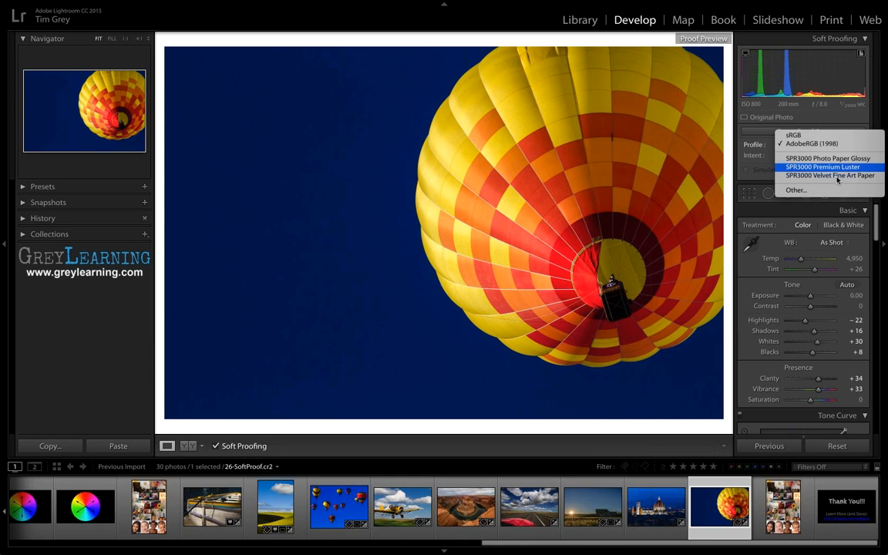
click(837, 178)
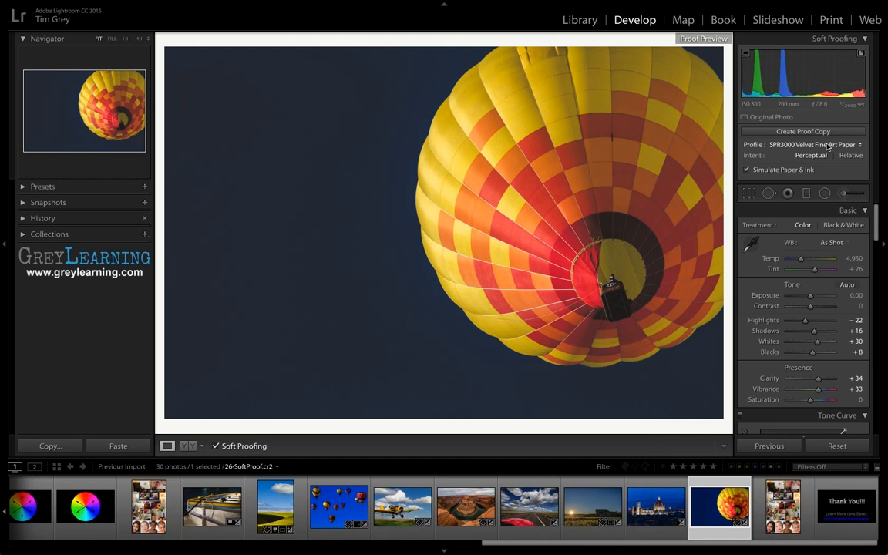
- Compare the soft proof with the SPR3000 Premium Luster profile, and return to SPR3000 Velvet Fine Art Paper
click(828, 146)
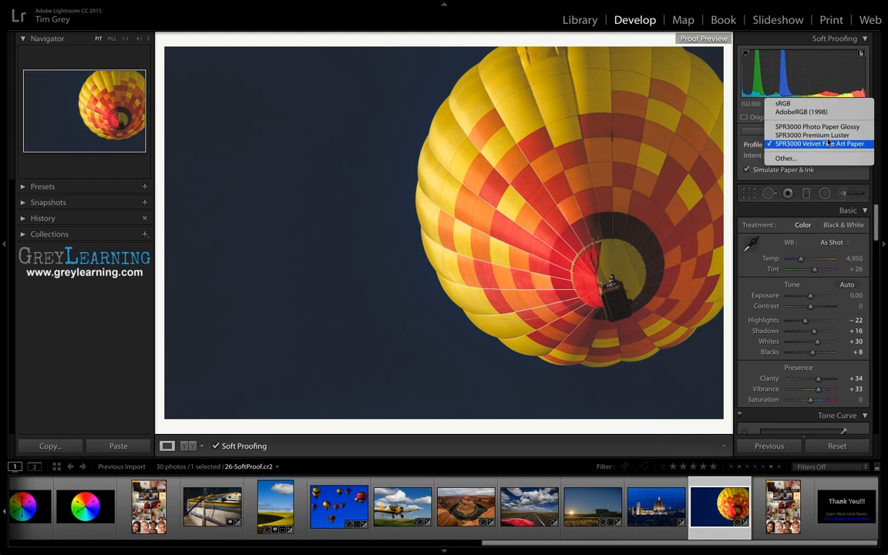
click(819, 135)
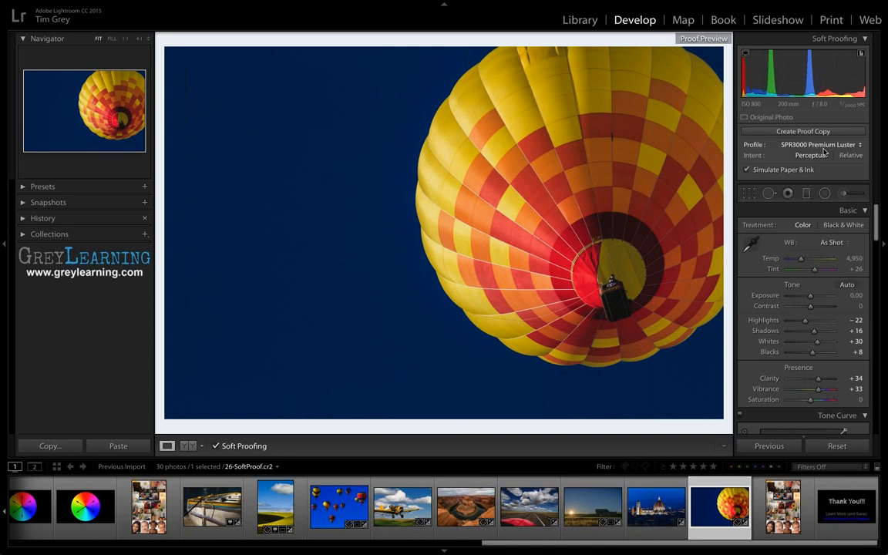
click(823, 146)
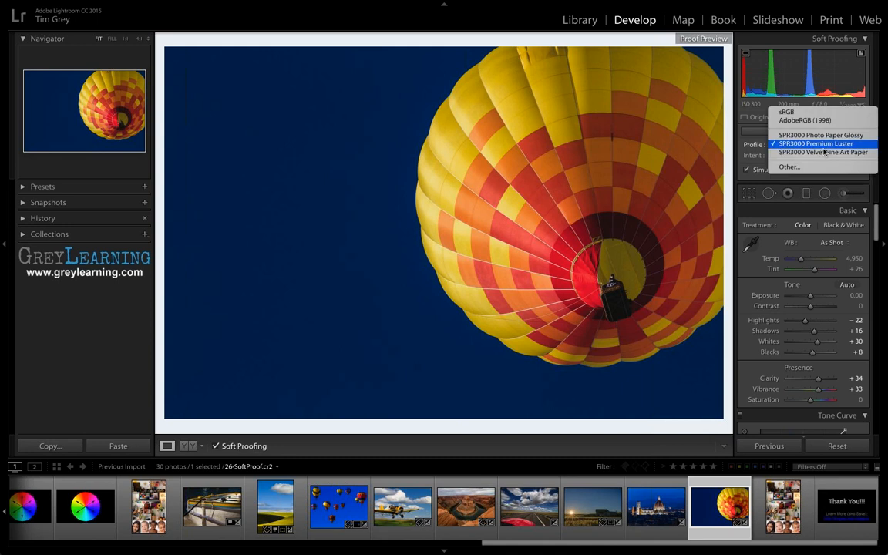
click(824, 152)
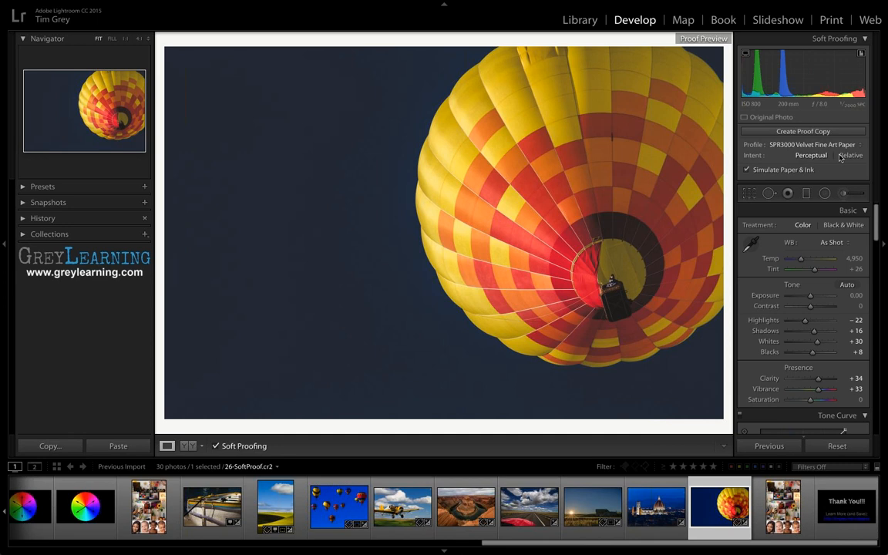
- Compare the Perceptual and Relative rendering intents for the soft proof, leaving it on Relative
click(848, 156)
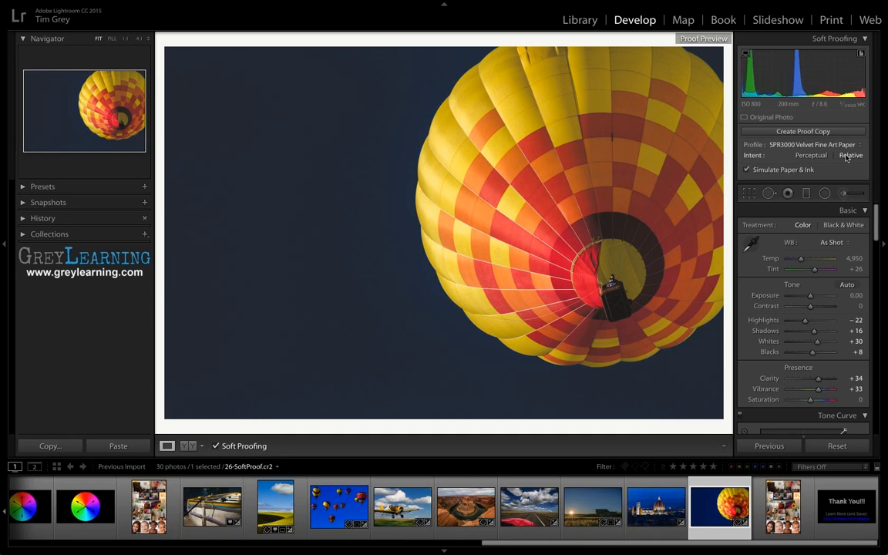
click(838, 157)
click(839, 155)
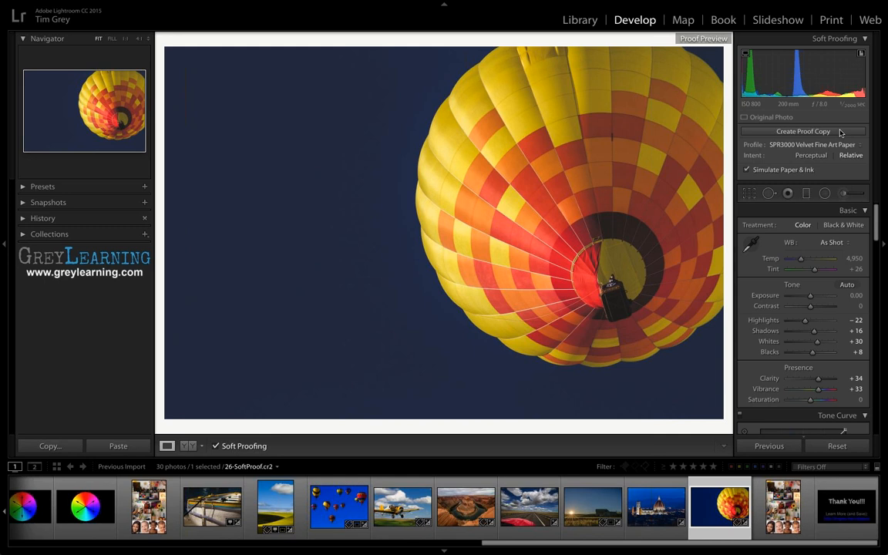
- Toggle the destination gamut warning on the balloon proof, leaving it turned on
click(861, 52)
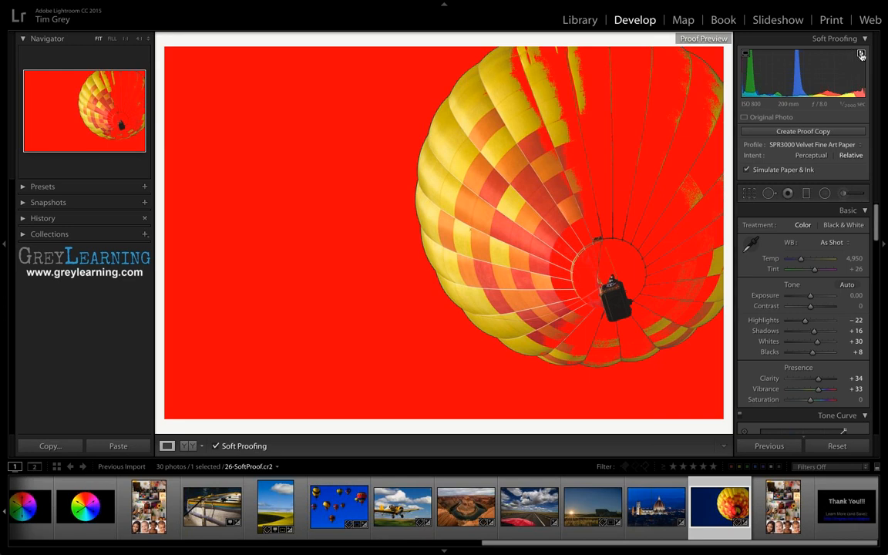
click(861, 54)
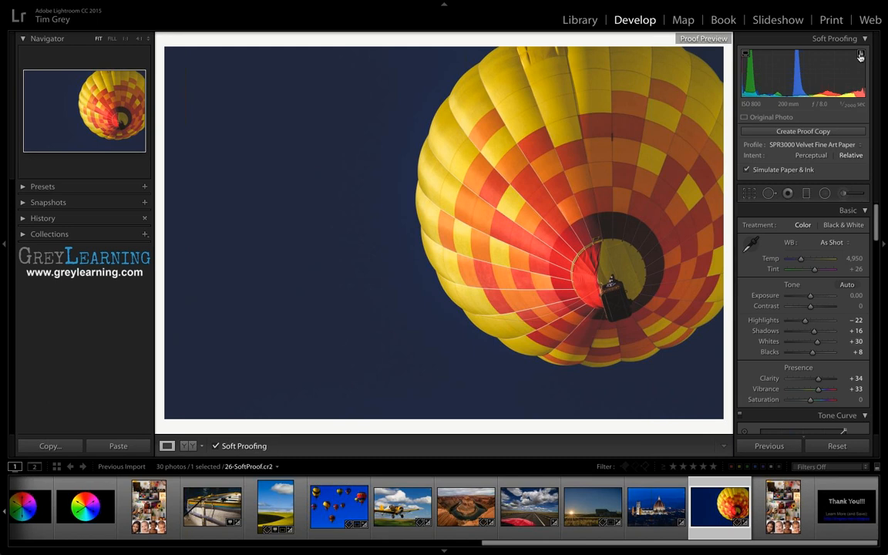
click(861, 56)
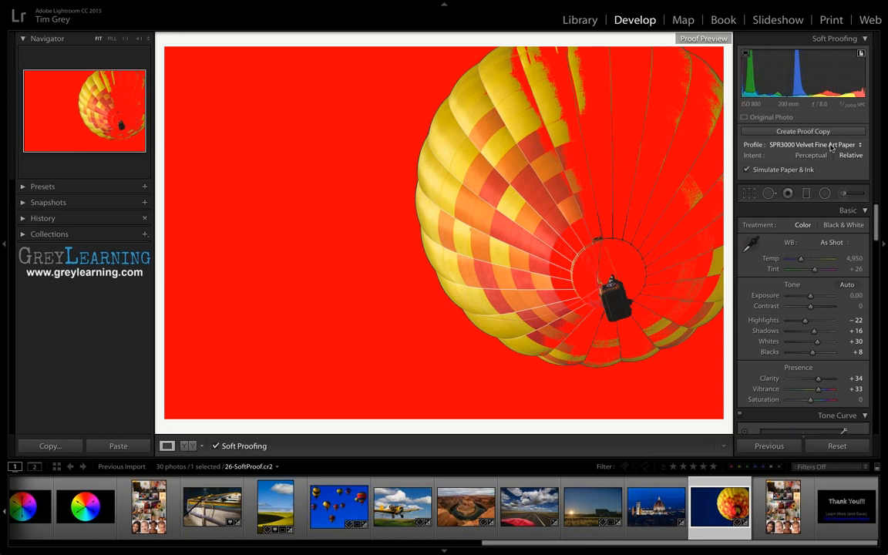
- Check the gamut warning under the SPR3000 Premium Luster profile, and switch back to SPR3000 Velvet Fine Art Paper
drag(832, 147, 831, 136)
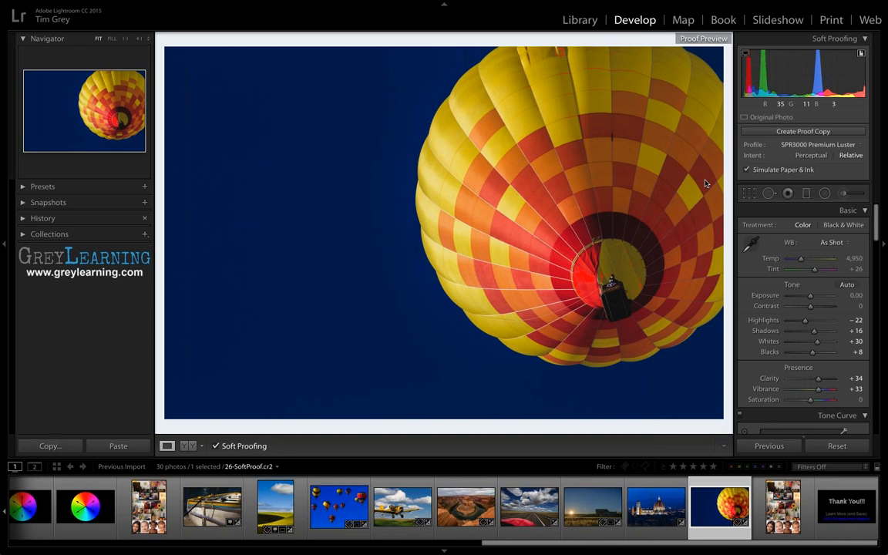
click(812, 145)
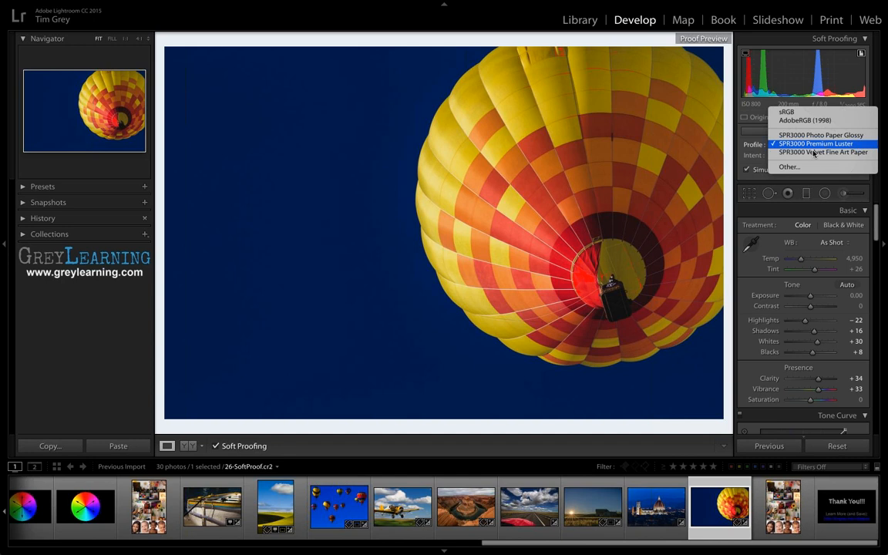
click(815, 153)
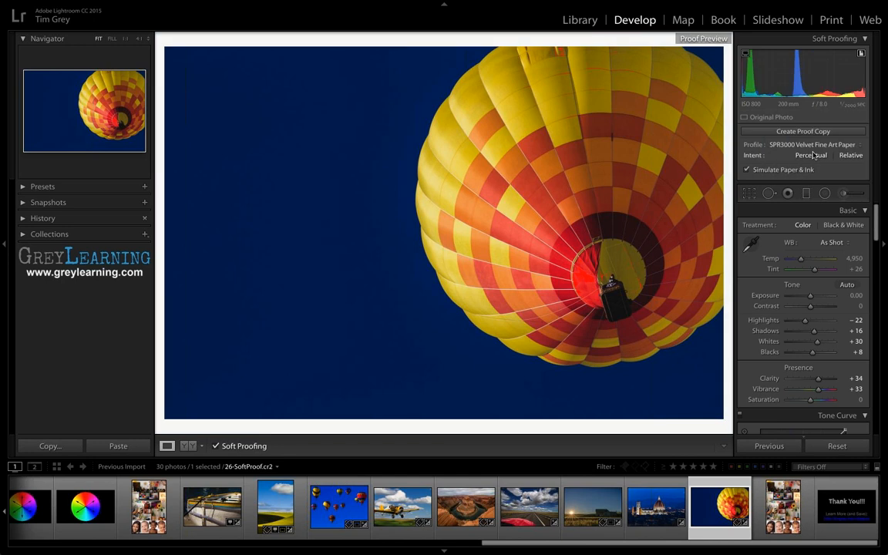
key(shift+s)
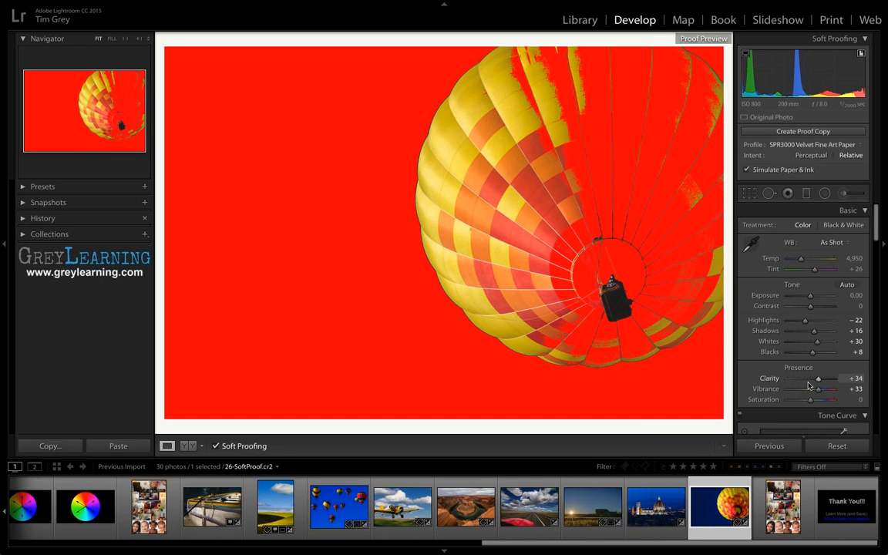
- Lower the balloon photo's Saturation to −74 on a new virtual proof copy, and select the original photo for comparison
drag(810, 400, 809, 402)
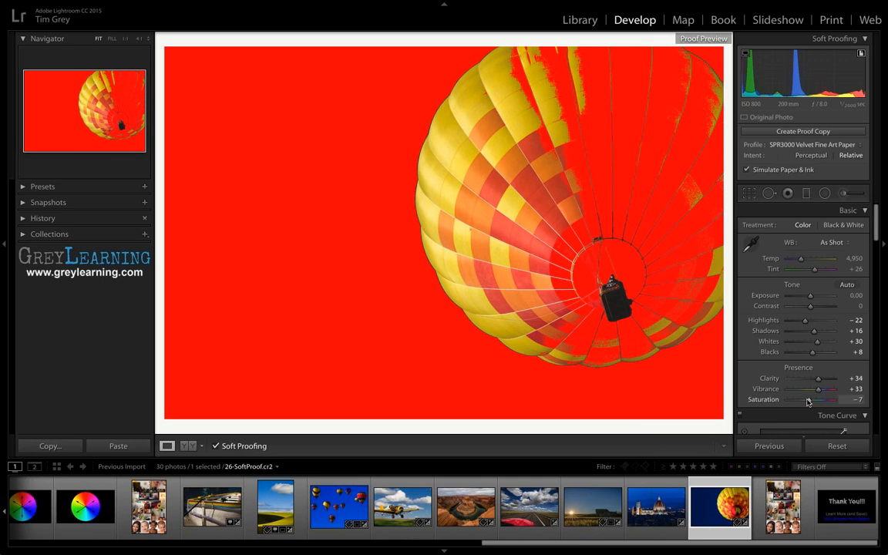
drag(808, 402, 793, 402)
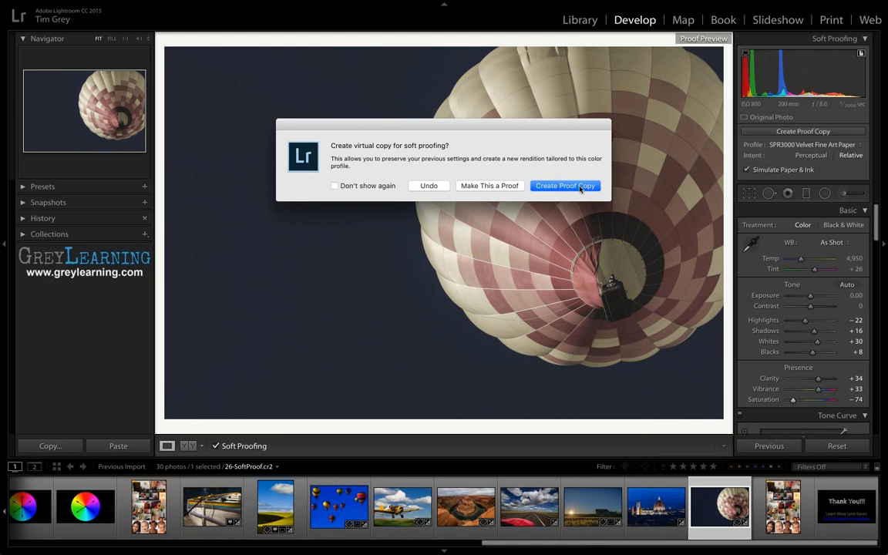
click(535, 185)
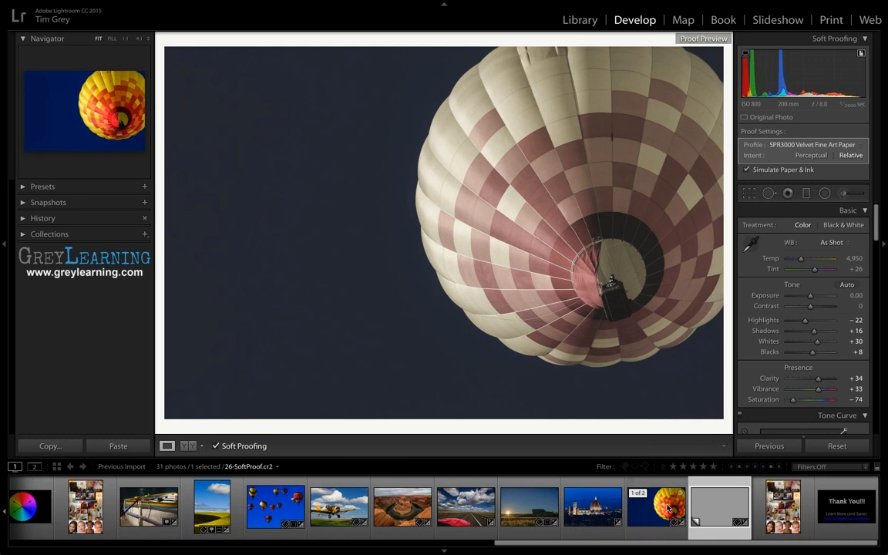
click(669, 509)
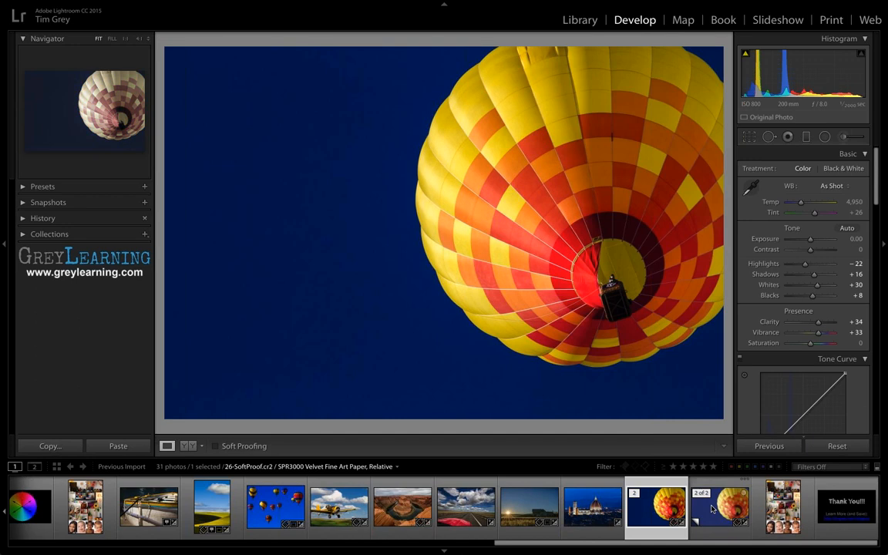
- Reopen the balloon proof copy with soft proofing on, and raise its Saturation to +7
click(713, 509)
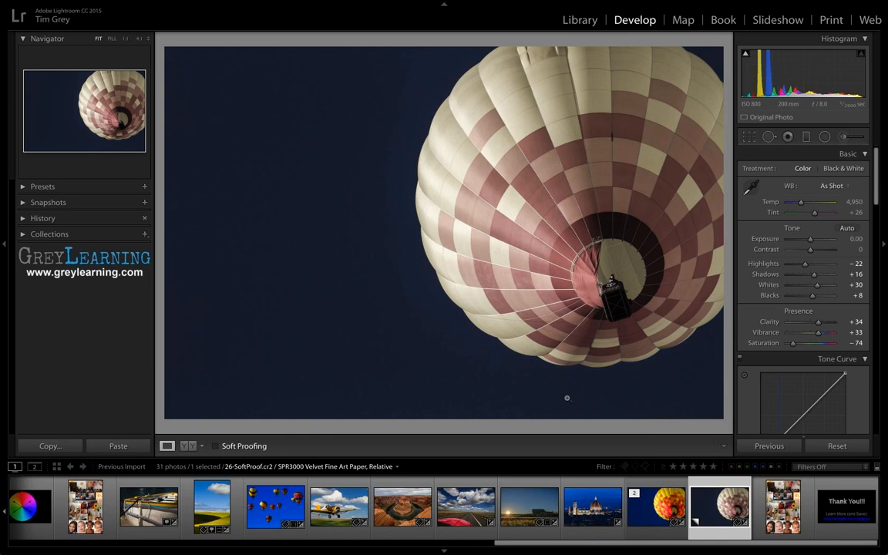
key(s)
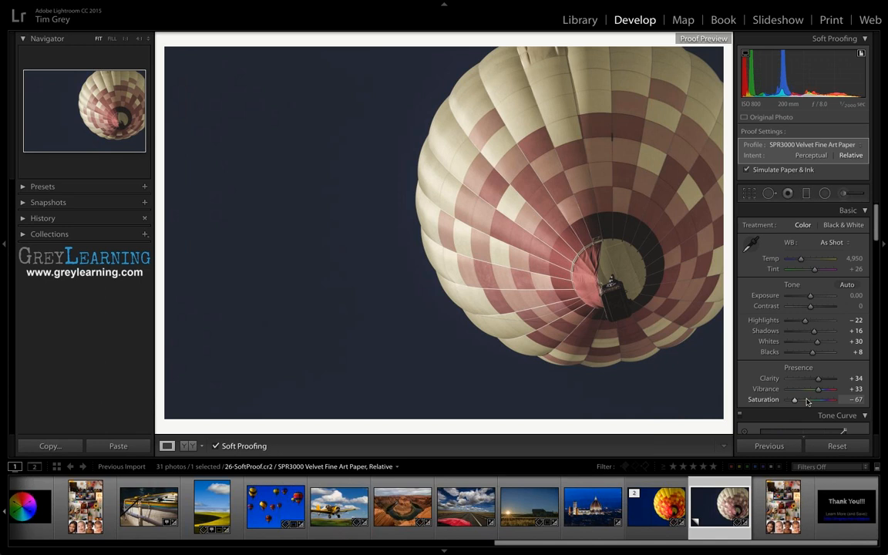
click(808, 400)
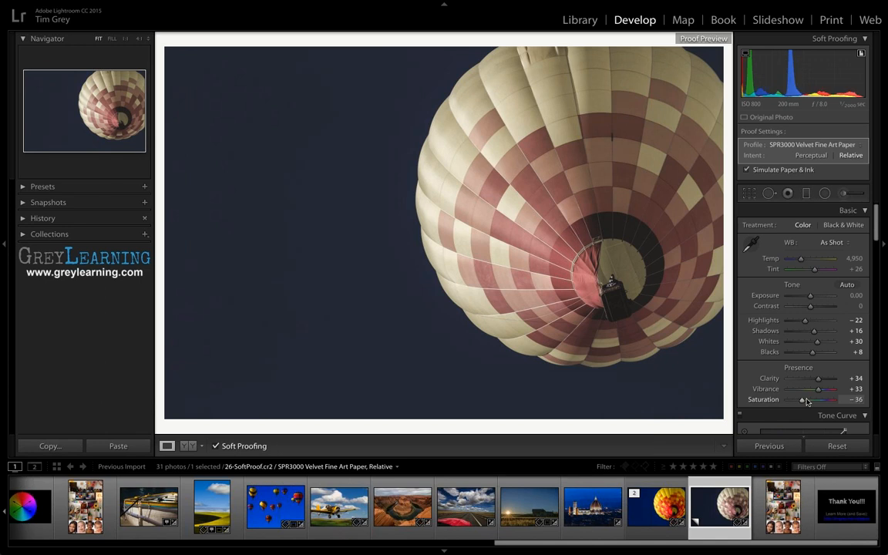
drag(805, 401, 814, 402)
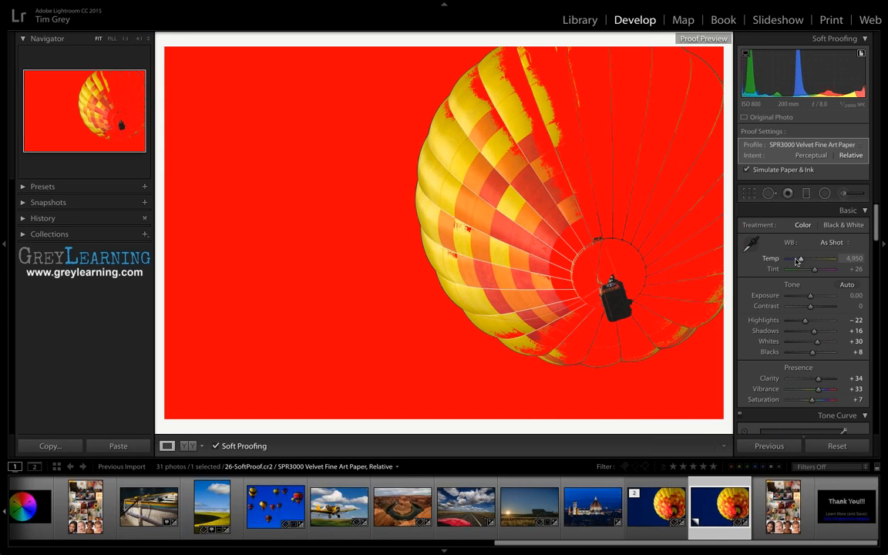
- Try warming the proof copy to a Temp of 11,223 under the gamut warning, and bring it back down to 5,245
drag(799, 261, 821, 262)
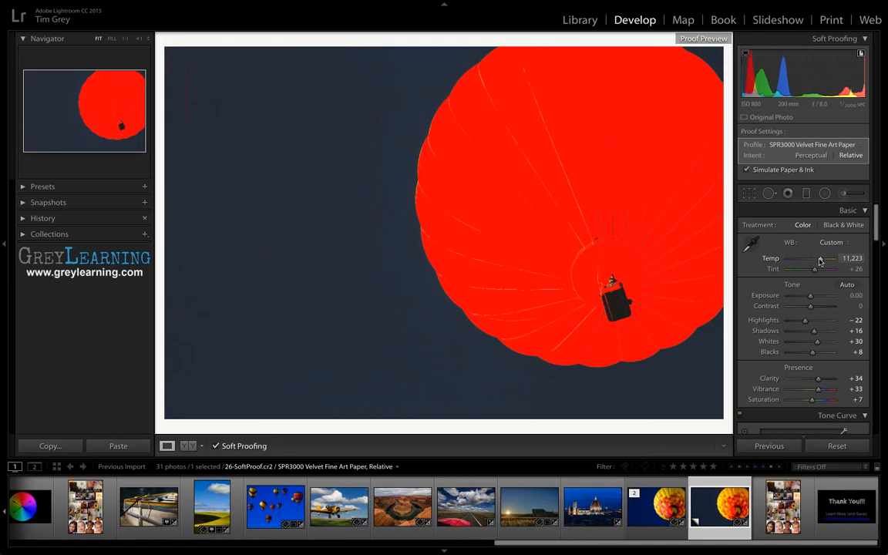
drag(821, 261, 819, 262)
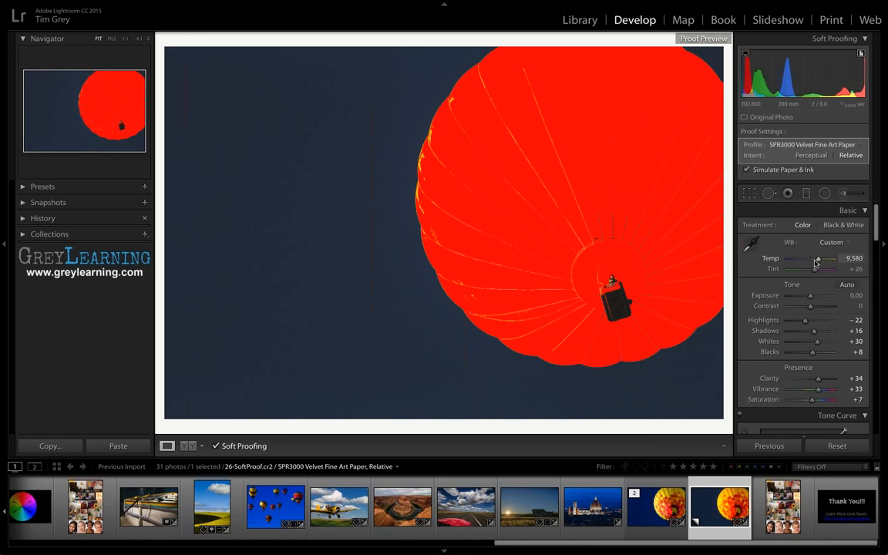
drag(818, 259, 811, 262)
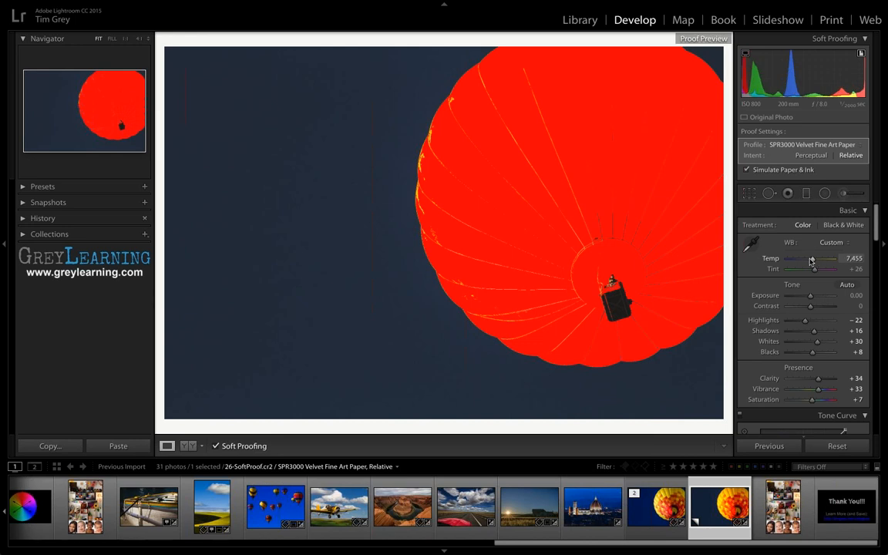
drag(811, 262, 802, 263)
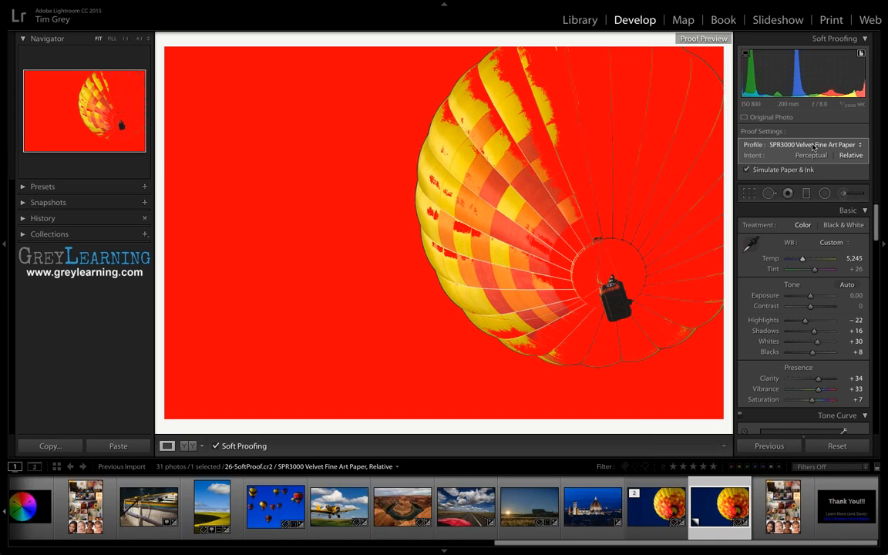
- Switch the soft proof profile to SPR3000 Photo Paper Glossy, and set the proof copy's Temp to 4,500 and Saturation to +2
click(811, 150)
click(815, 126)
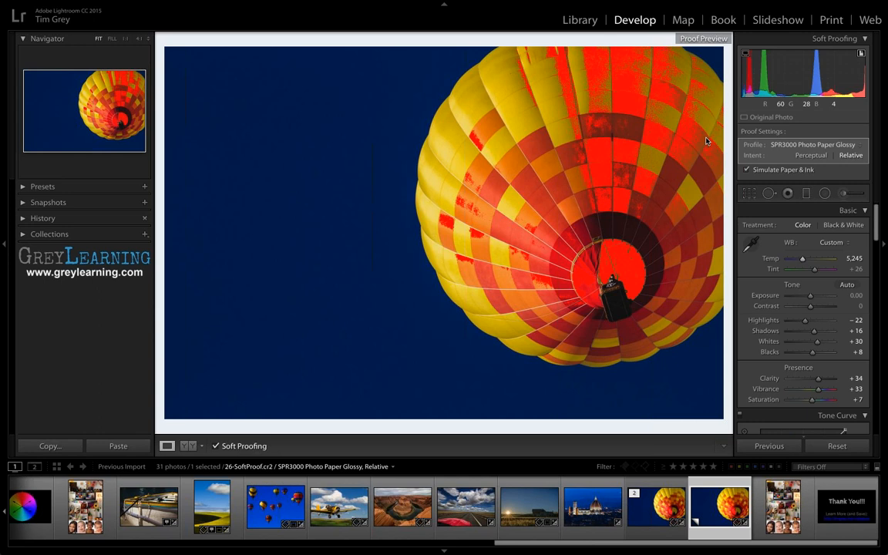
drag(803, 259, 799, 262)
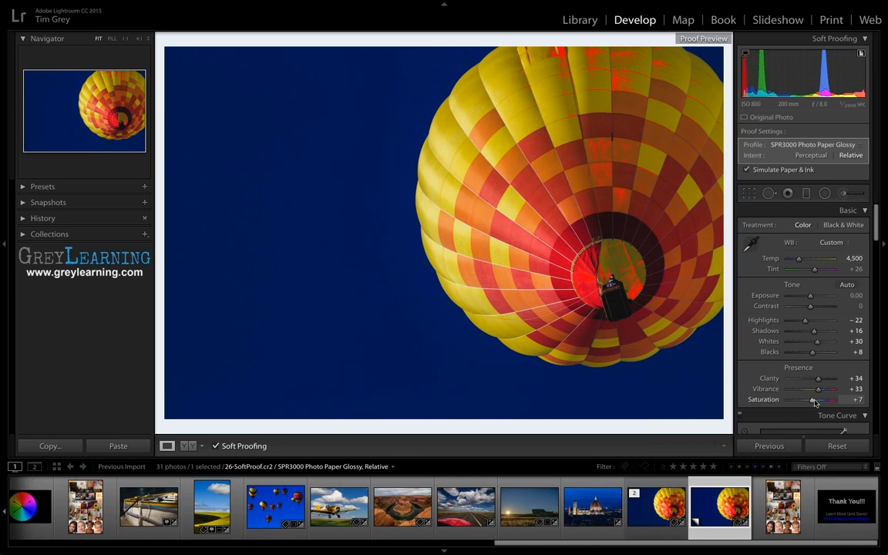
drag(815, 402, 816, 402)
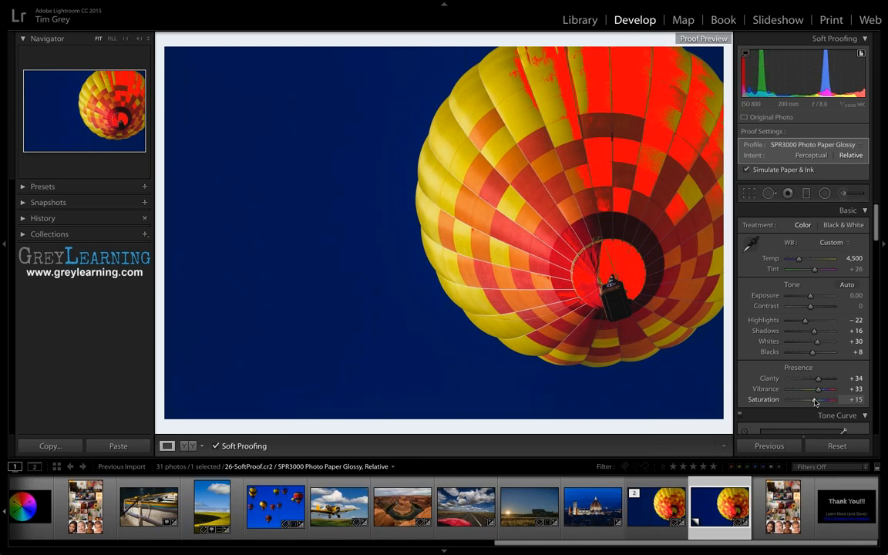
drag(815, 402, 812, 402)
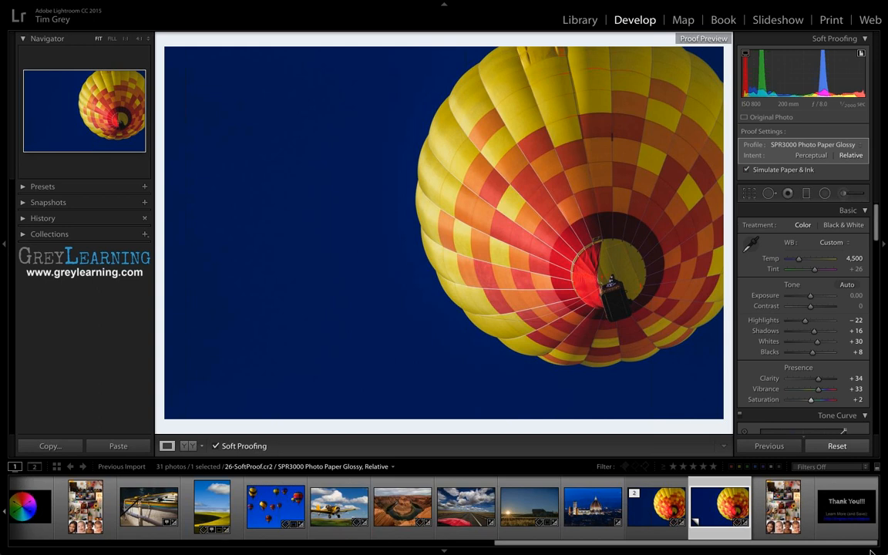
- Turn soft proofing off for 27-Evaluate.jpg, and advance to the closing Thank You image
click(784, 514)
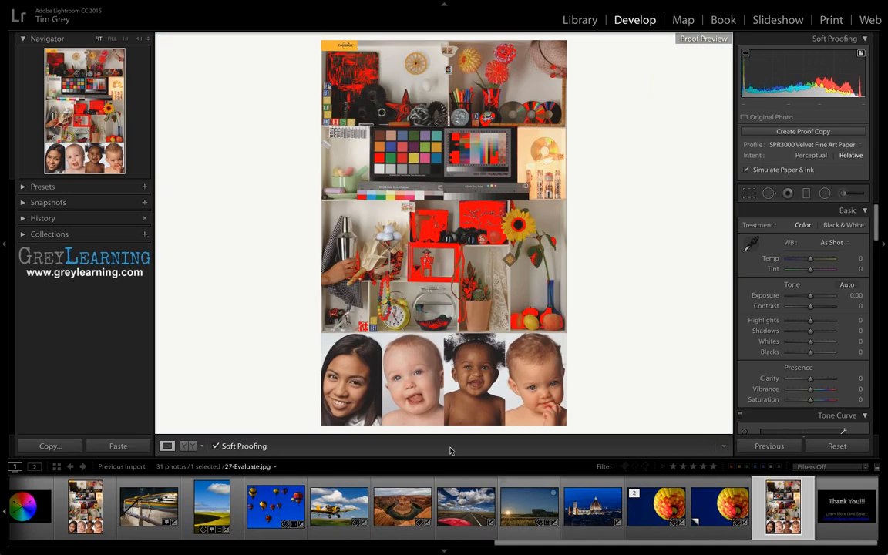
key(s)
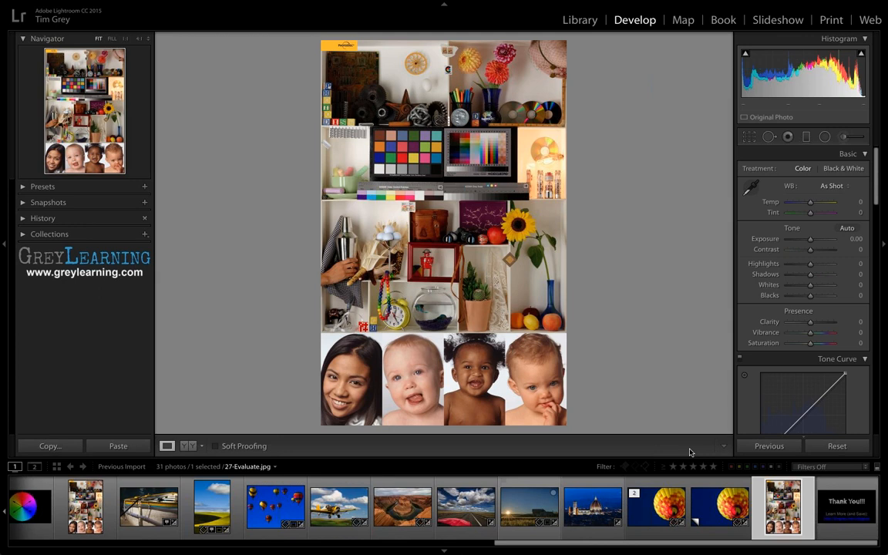
key(Right)
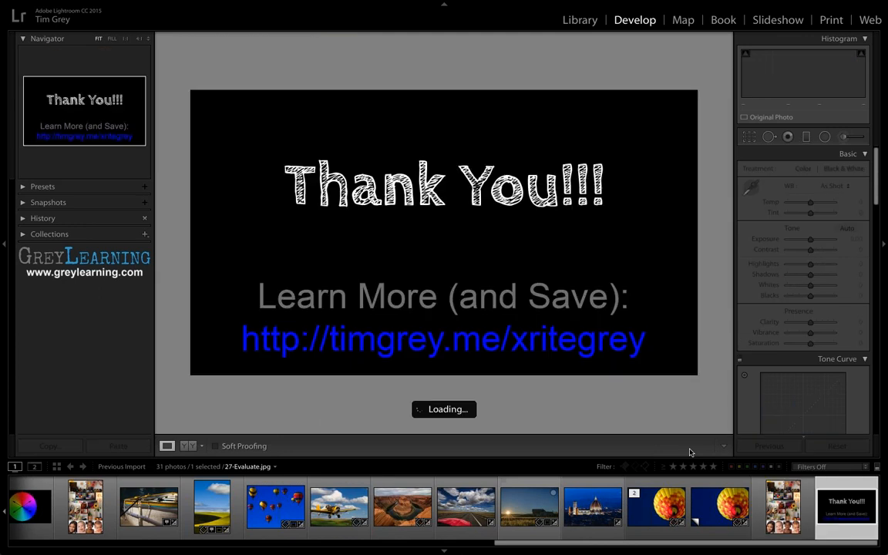